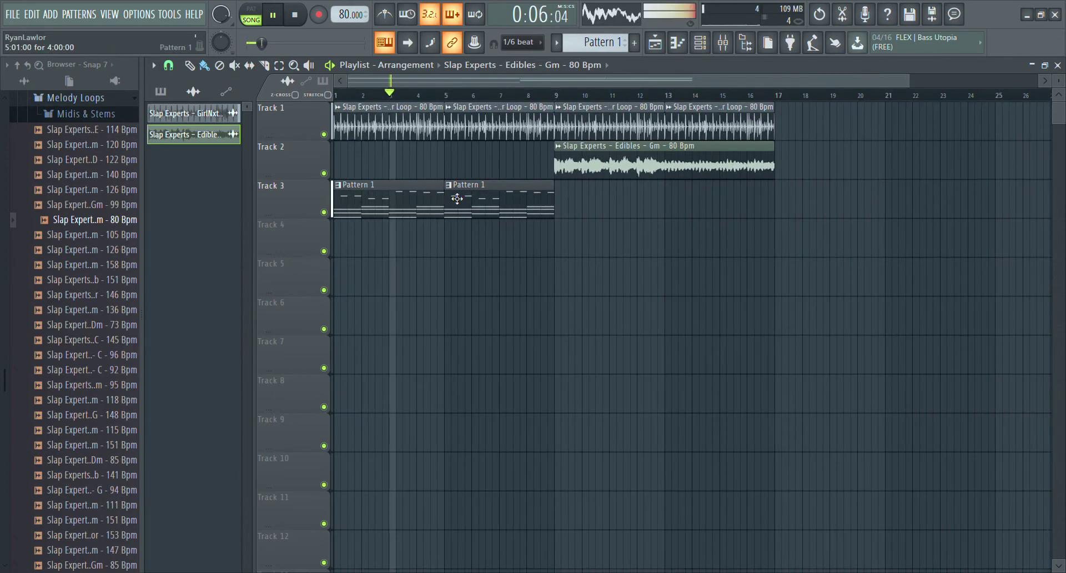
Step: Examine the pluck notes of Pattern 1 in the piano roll and return to the playlist
double_click(430, 200)
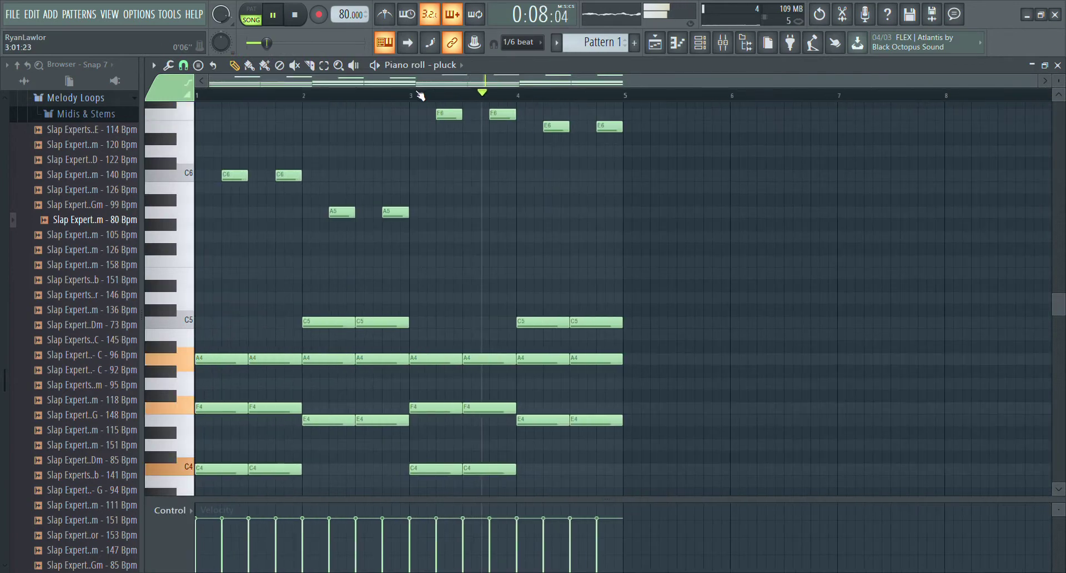
scroll(526, 175, down, 2)
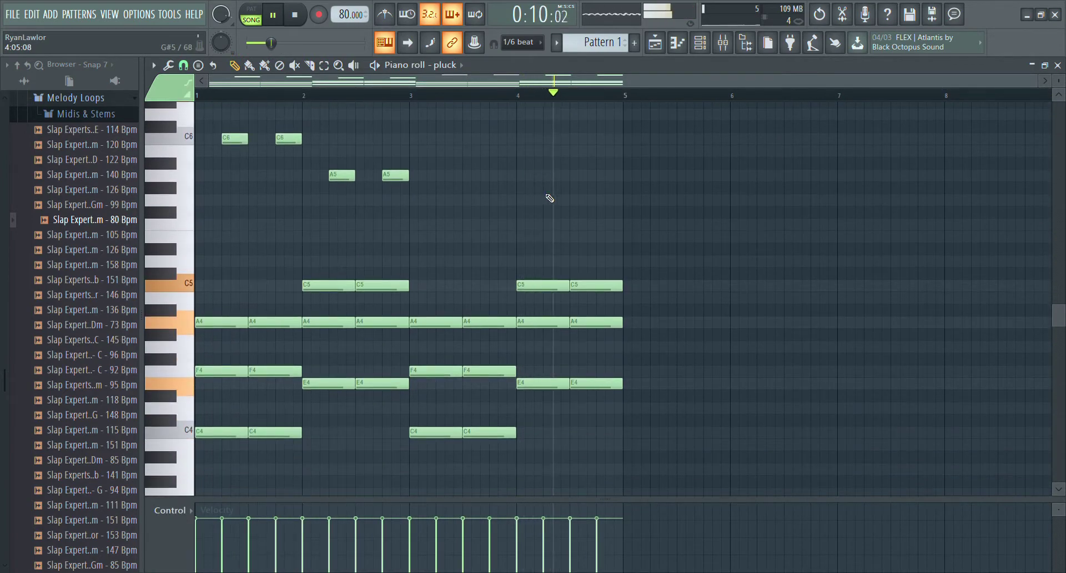
scroll(549, 198, down, 5)
scroll(550, 200, up, 5)
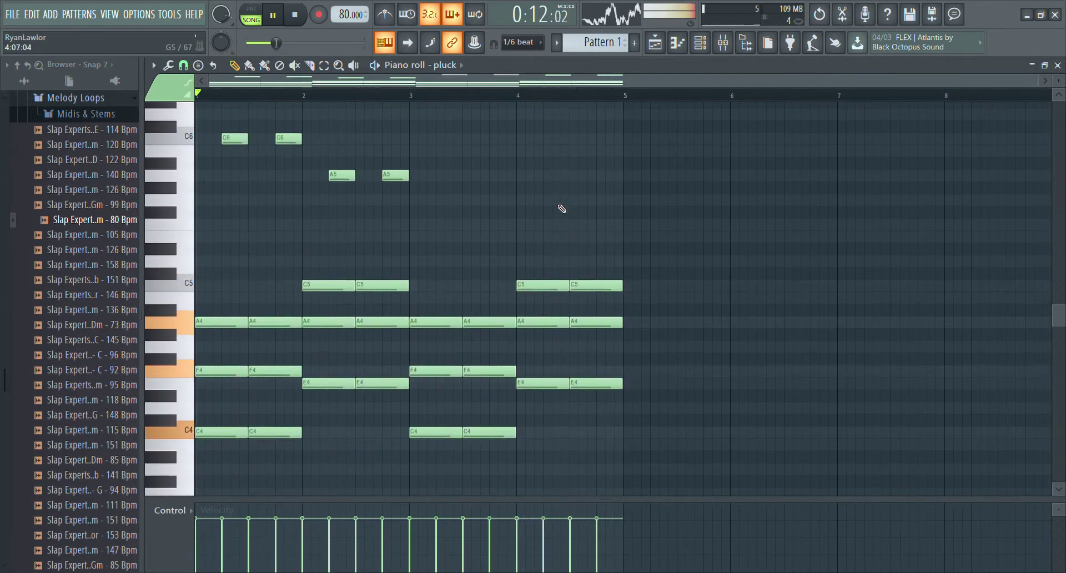
click(653, 45)
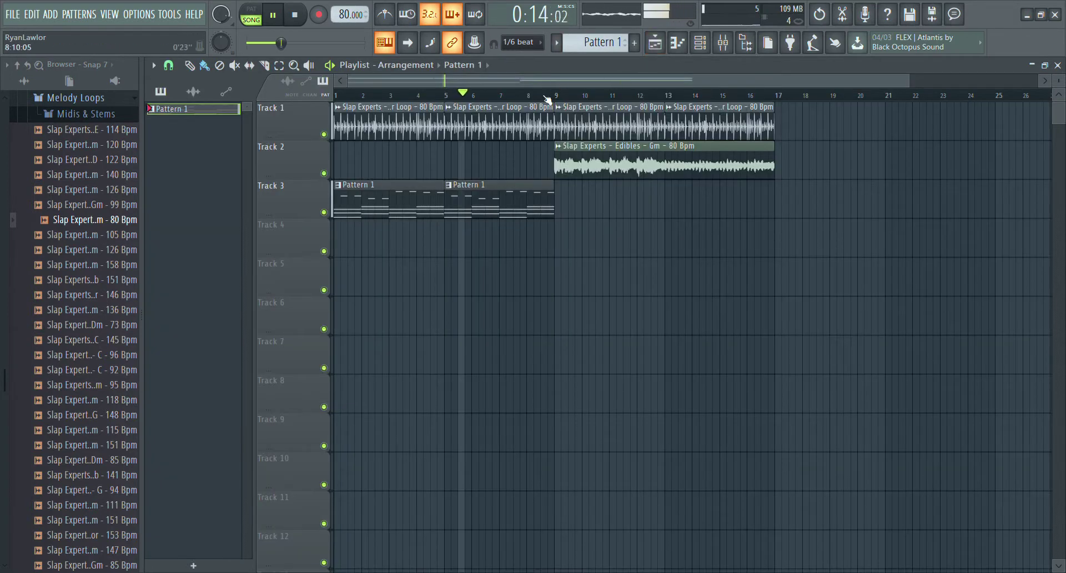
Step: Select bars 1 through 8 of the playlist as the playback range
drag(555, 96, 335, 95)
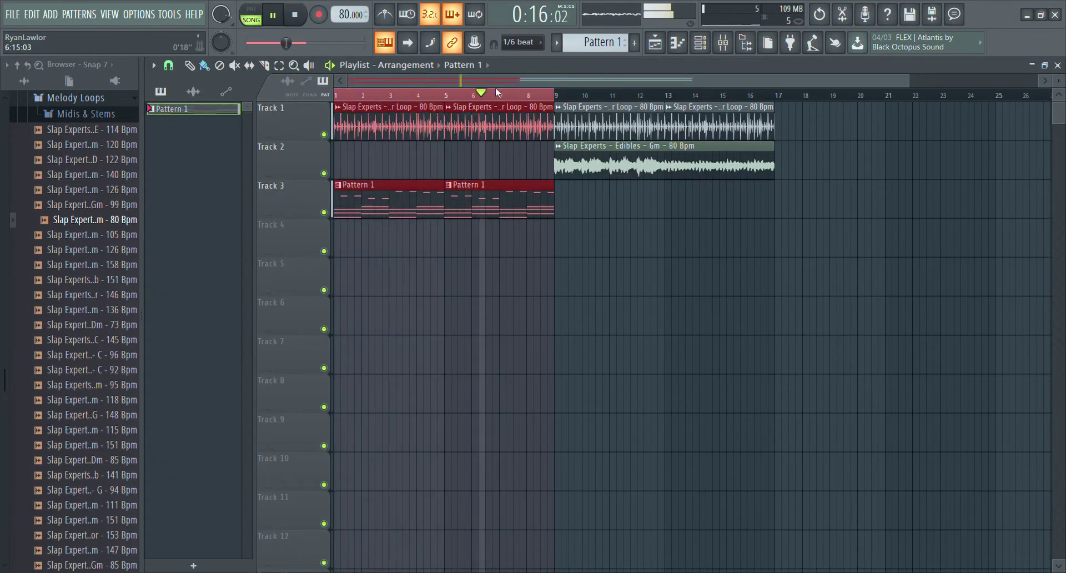
scroll(515, 78, up, 3)
scroll(503, 78, left, 3)
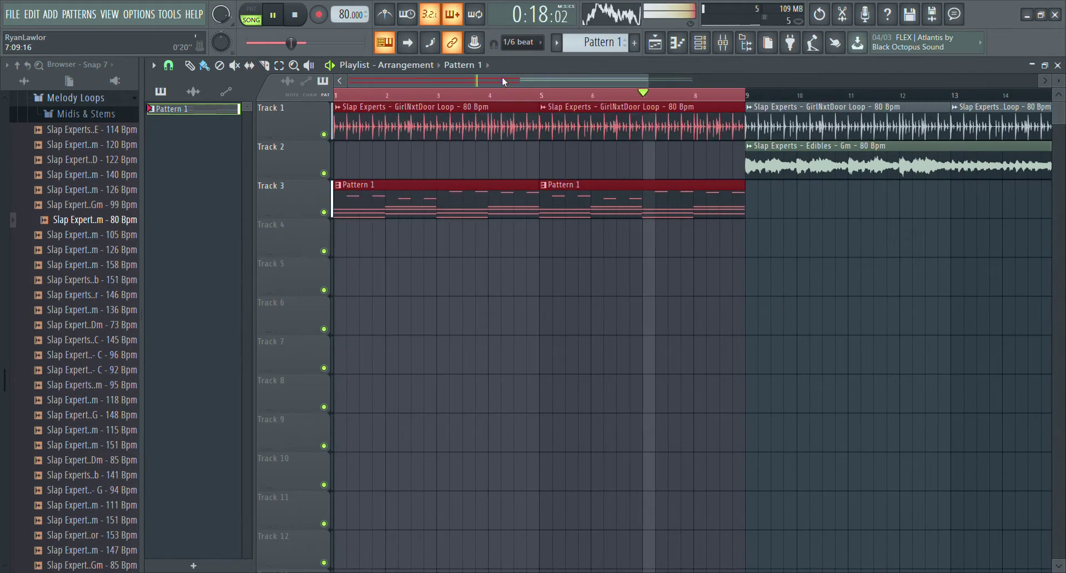
Step: Add a Sytrus synth and audition the Icaria, Detune vox, Dark woods and Conquest presets
double_click(202, 104)
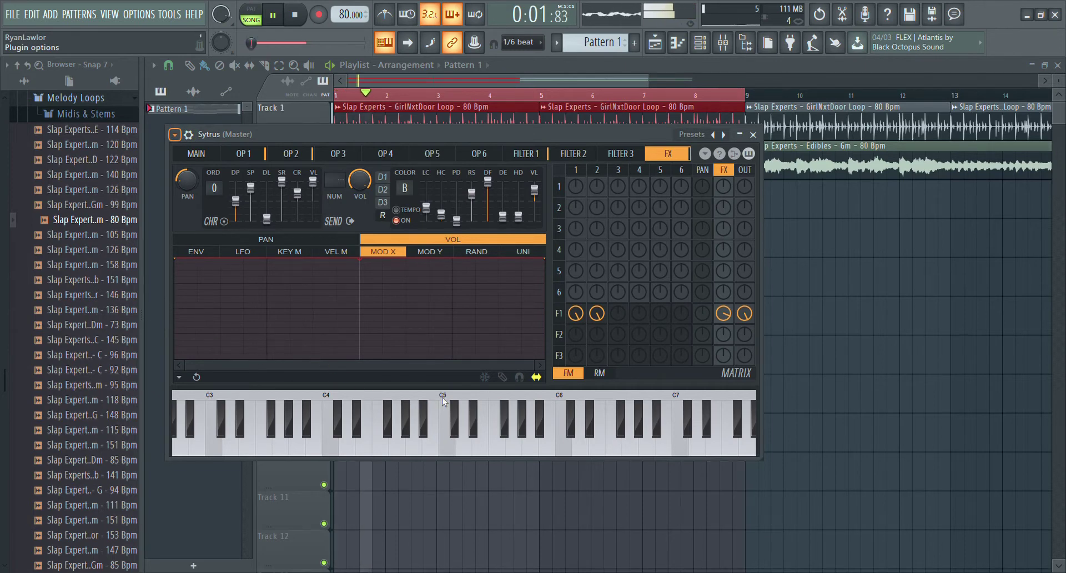
click(446, 382)
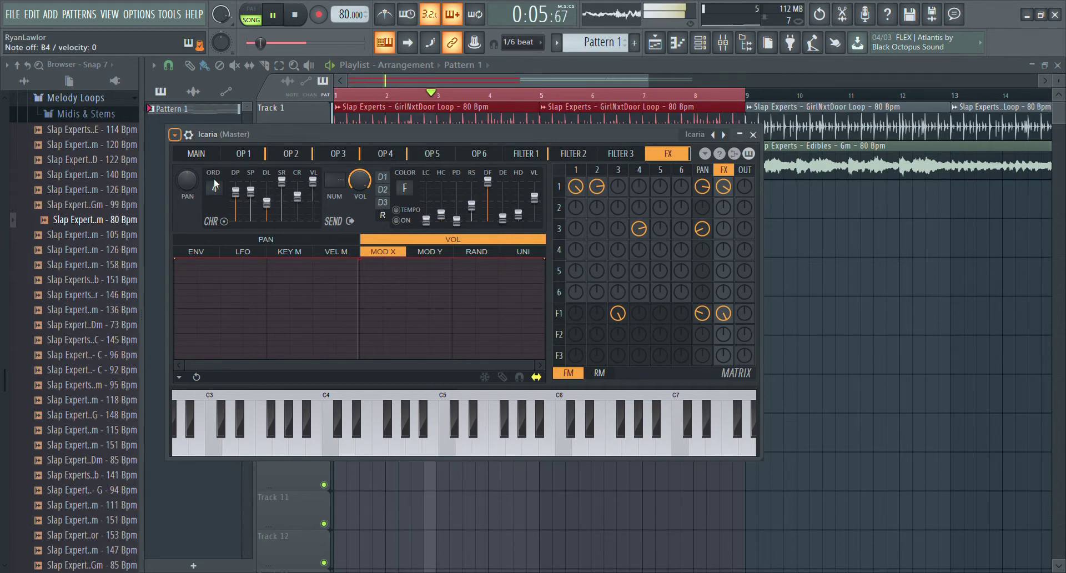
key(Right)
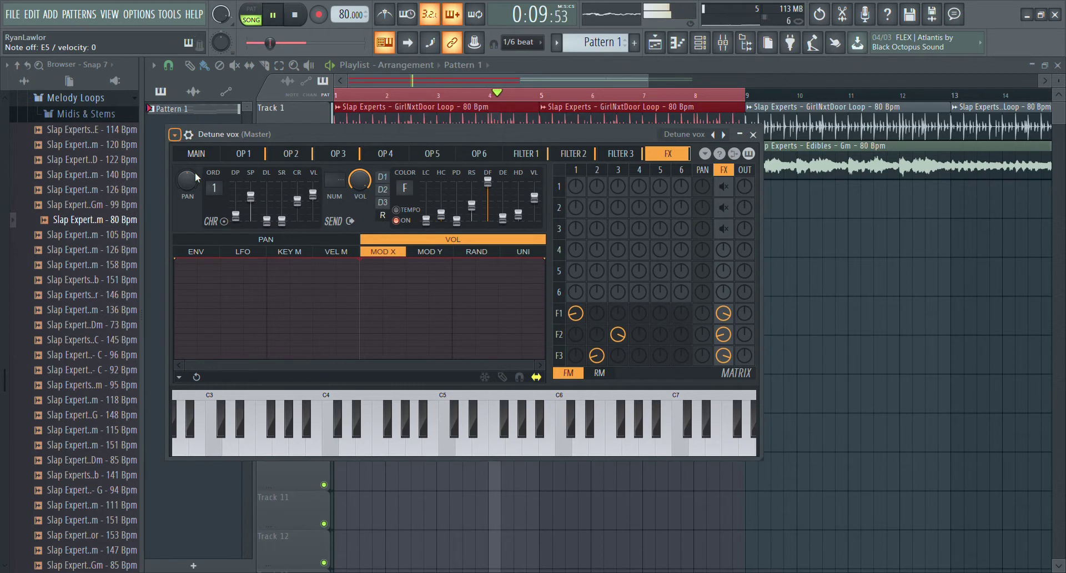
click(502, 169)
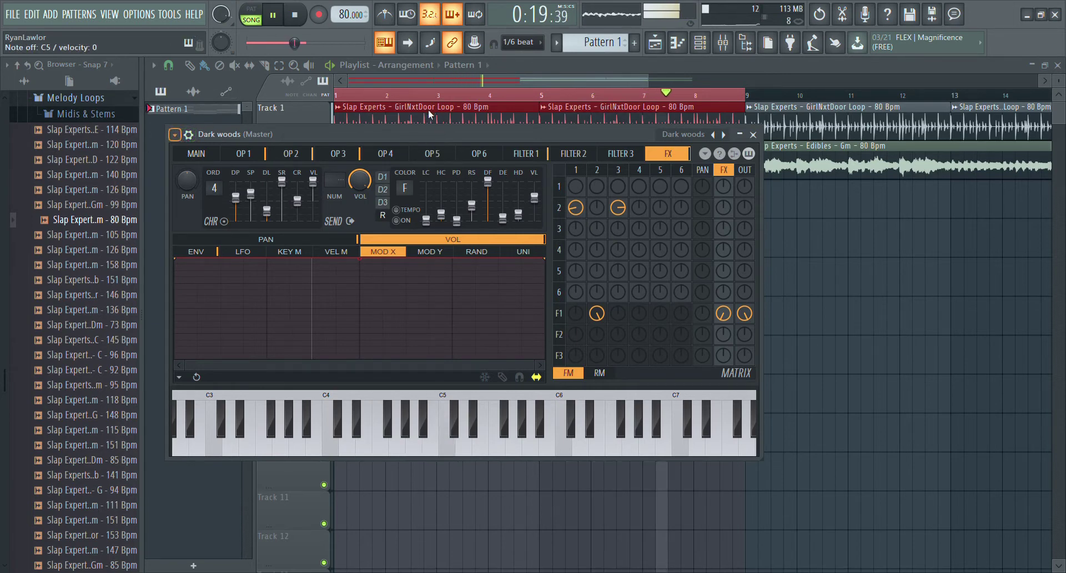
click(495, 102)
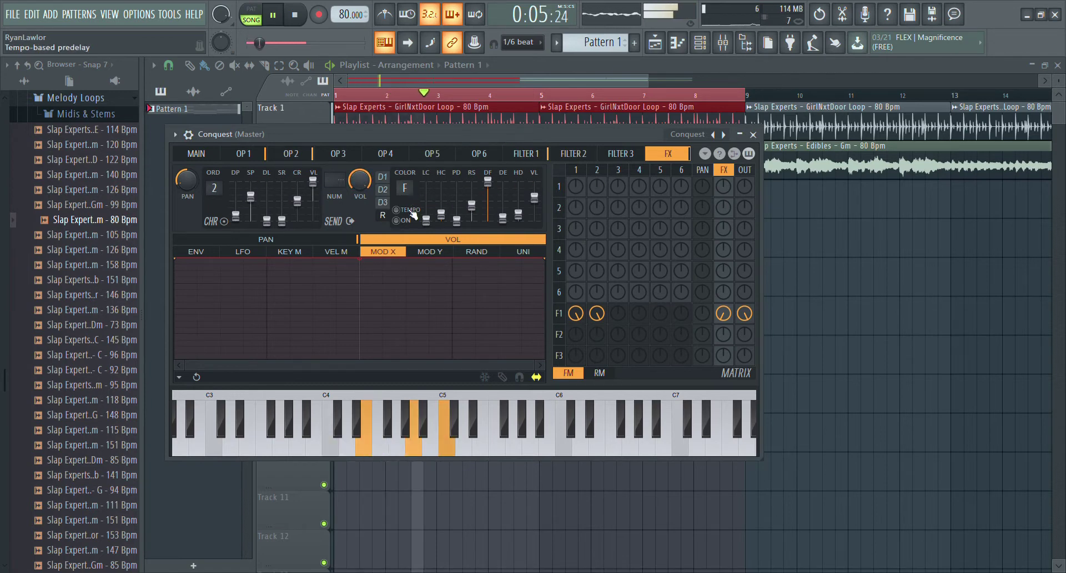
Step: Turn on tempo-based reverb for the Conquest preset with color W and 52% level, and set delay 3 to NORM
click(411, 211)
click(407, 220)
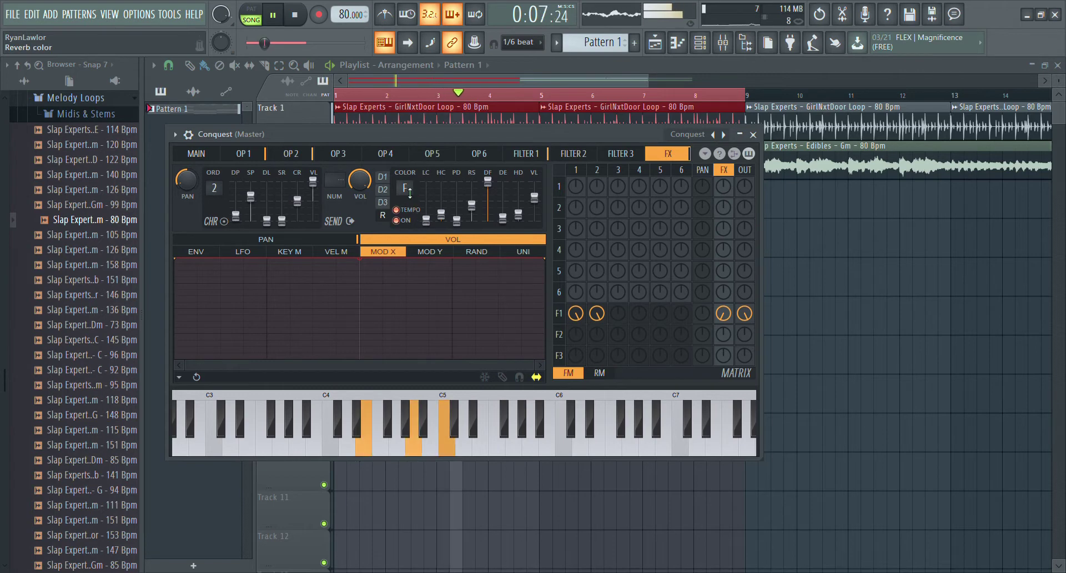
drag(410, 192, 410, 201)
drag(535, 198, 541, 194)
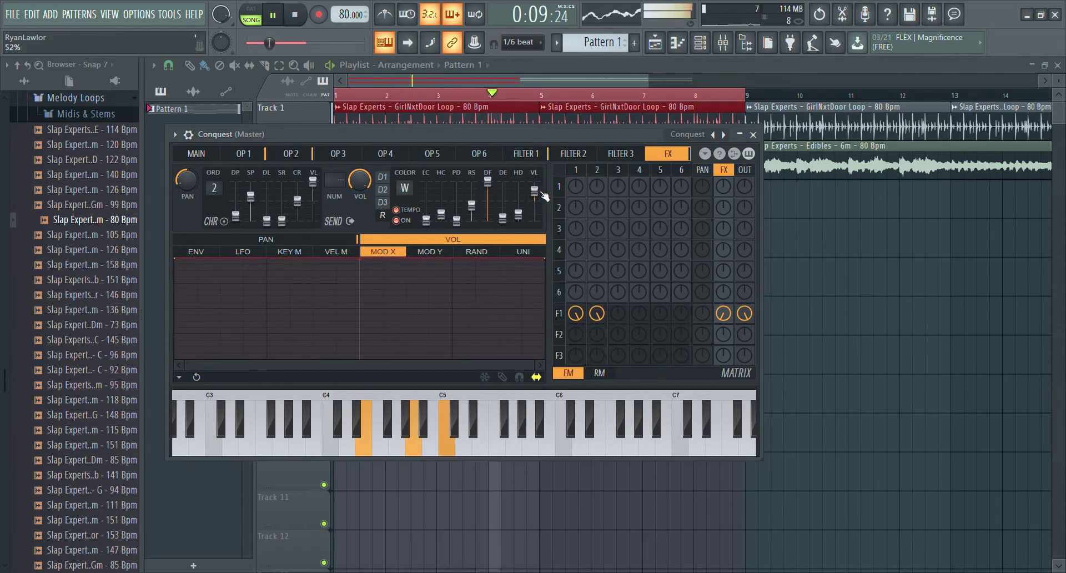
click(382, 202)
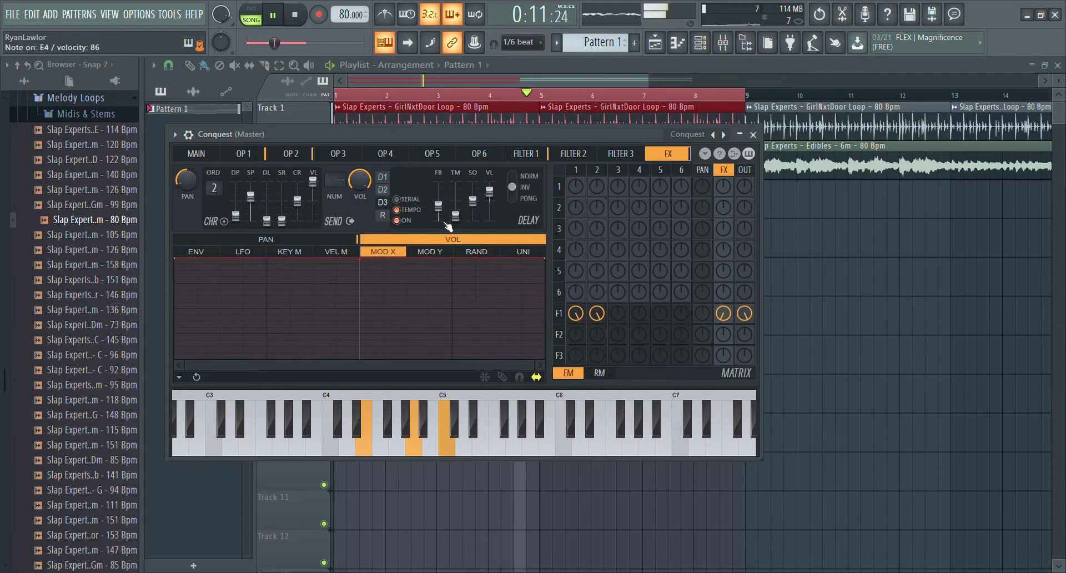
click(521, 179)
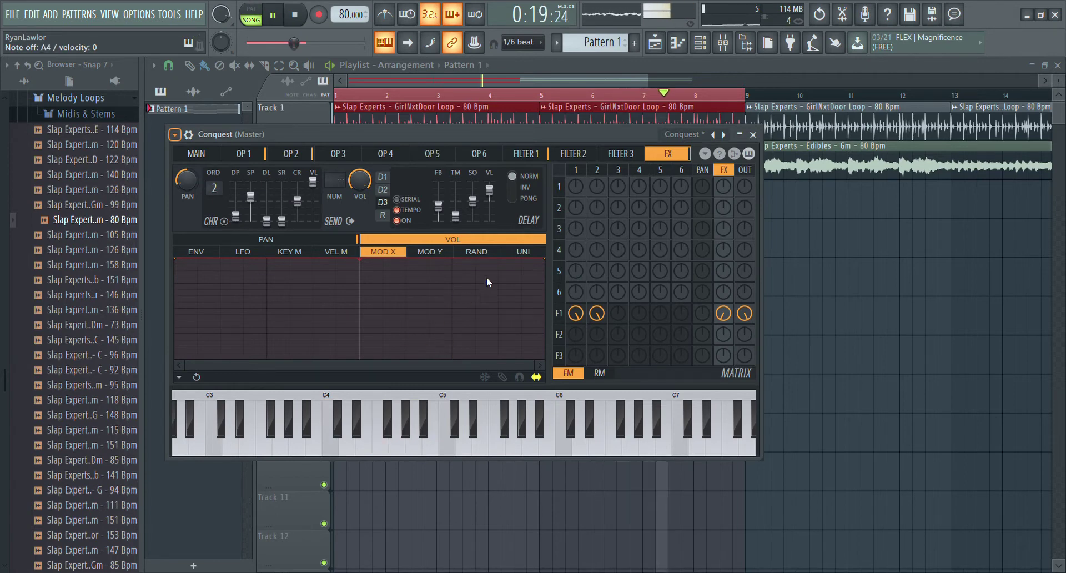
Step: Audition the Dream time and Voices presets, load the Edgy preset in Sytrus, and return to the playlist
click(489, 257)
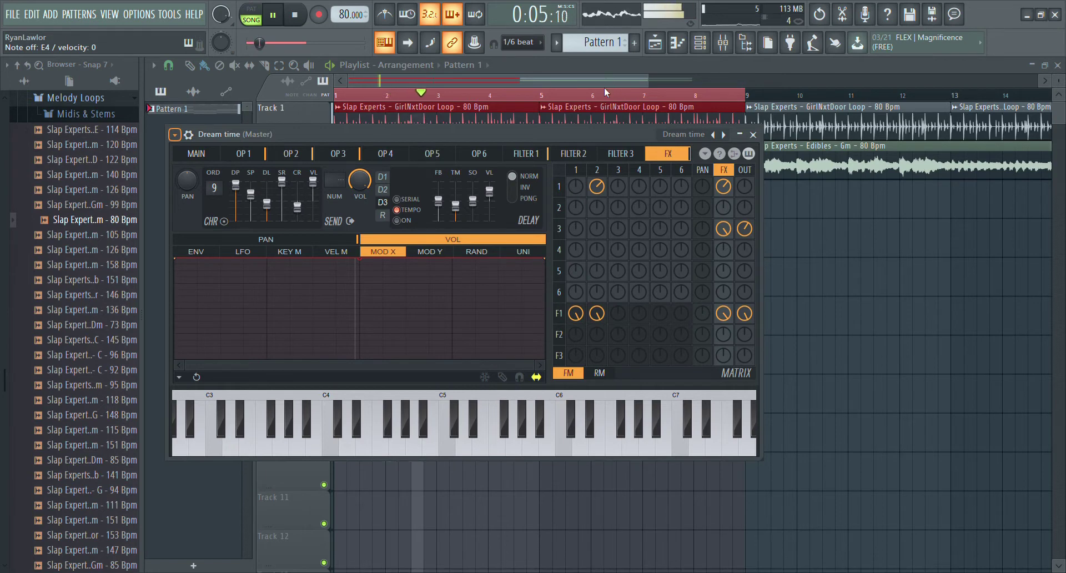
key(Right)
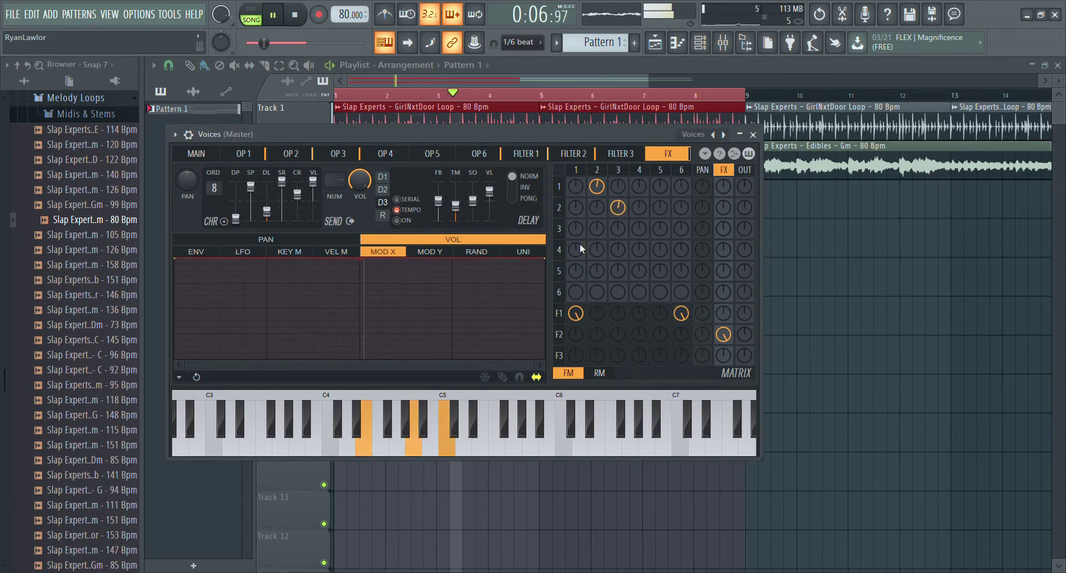
drag(472, 133, 498, 145)
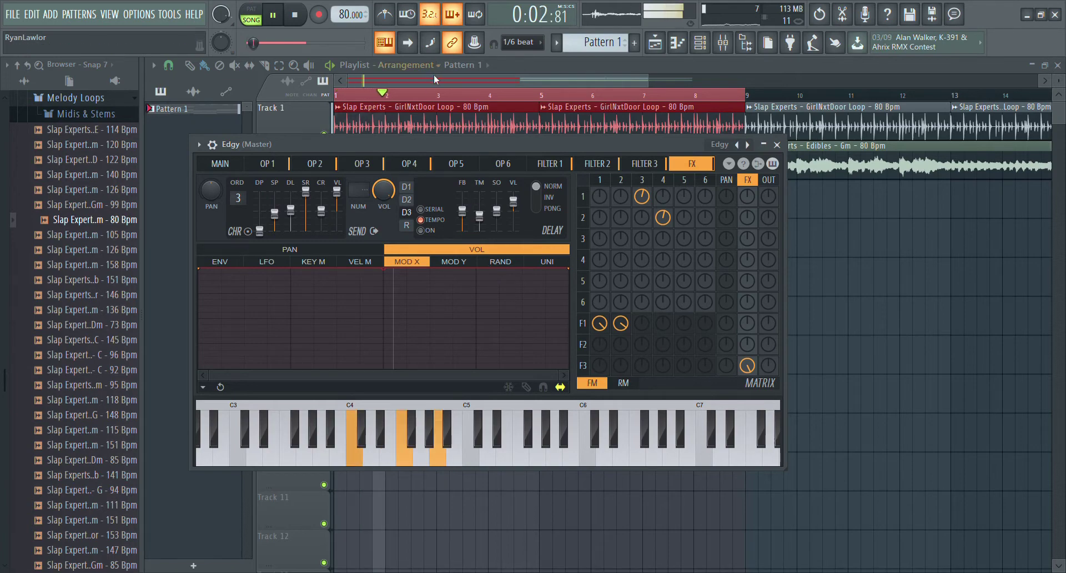
drag(434, 74, 374, 75)
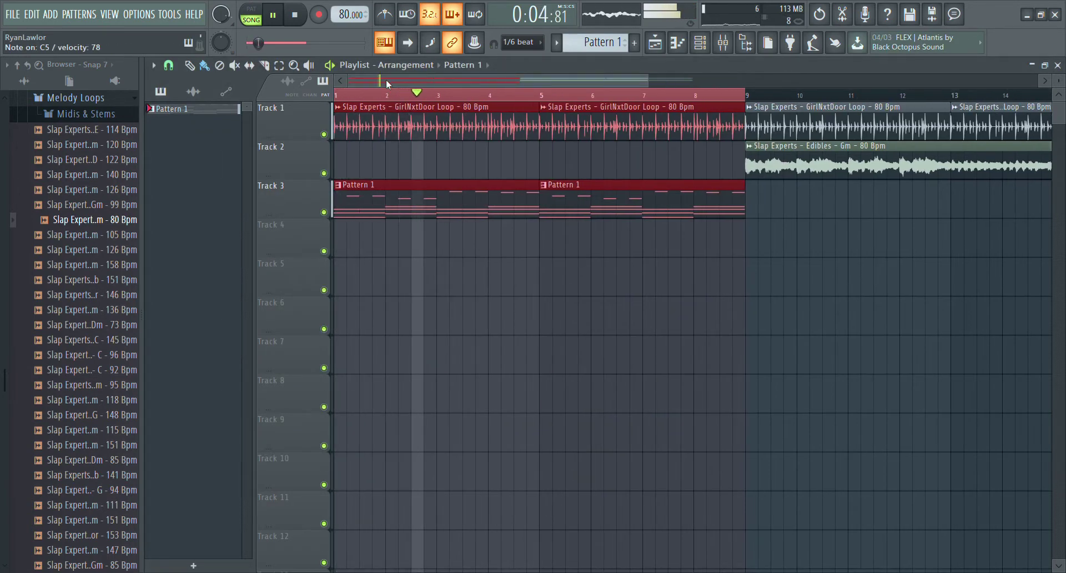
Step: Open the Edgy channel's piano roll for Pattern 1
double_click(423, 205)
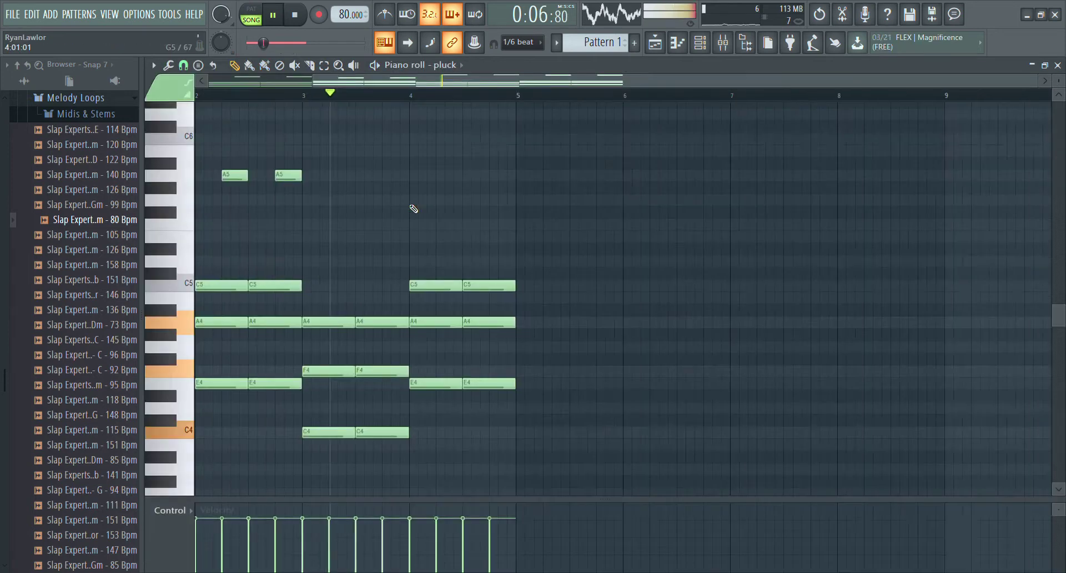
drag(620, 44, 620, 34)
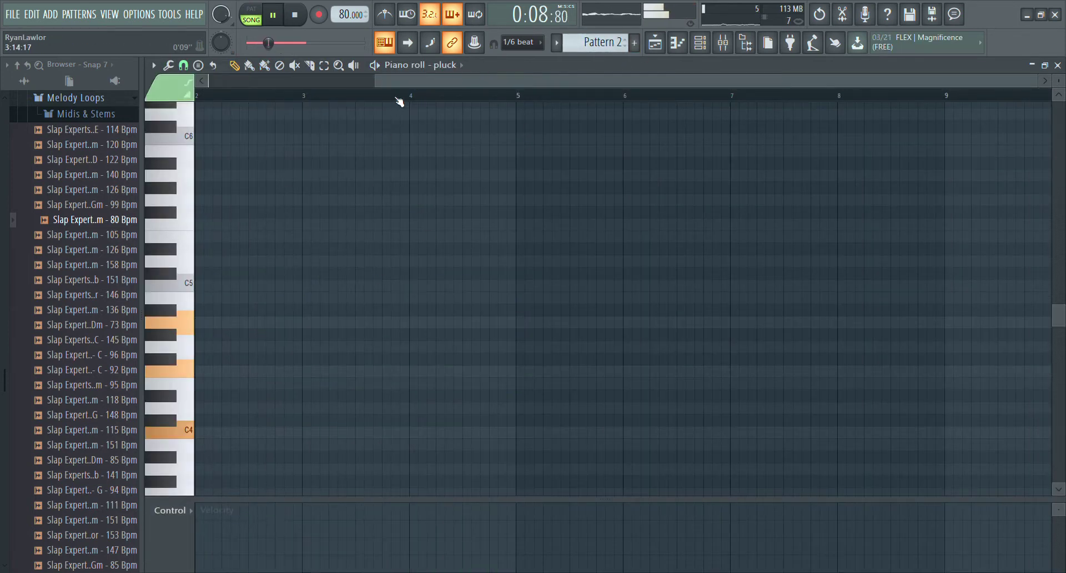
drag(391, 81, 282, 68)
scroll(606, 55, up, 1)
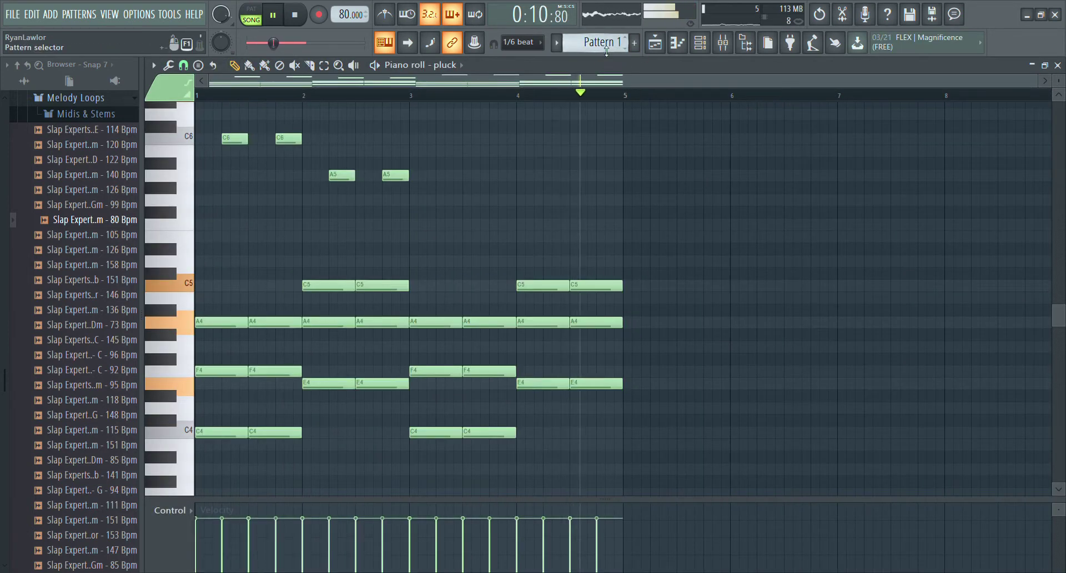
click(486, 189)
Step: Draw two-bar C4, F4 and A4 notes from bar 1 and a one-bar C5 slide note at bar 2
drag(238, 434, 401, 437)
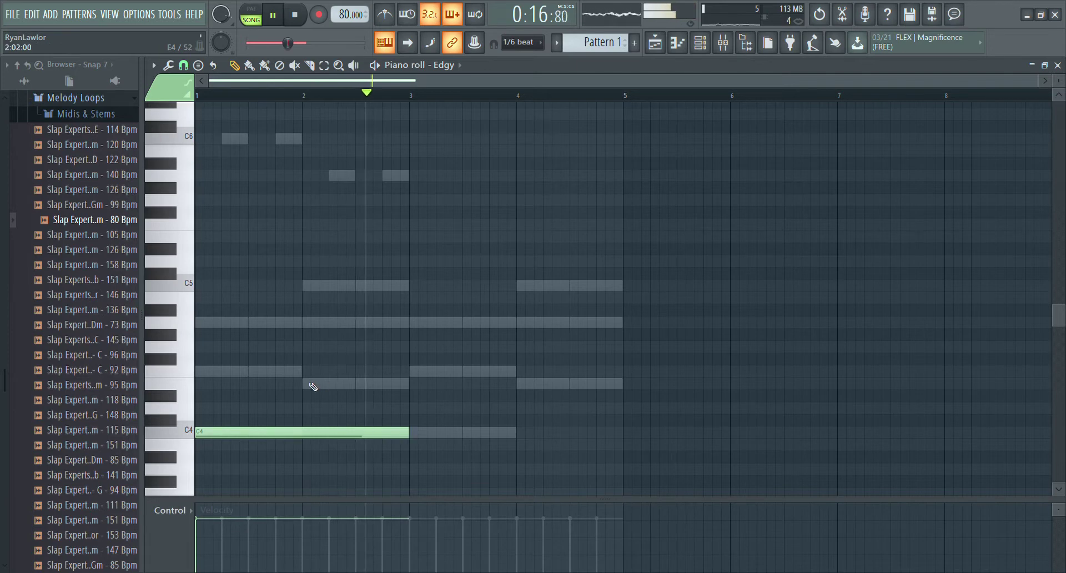
click(205, 370)
click(303, 314)
drag(303, 320, 200, 330)
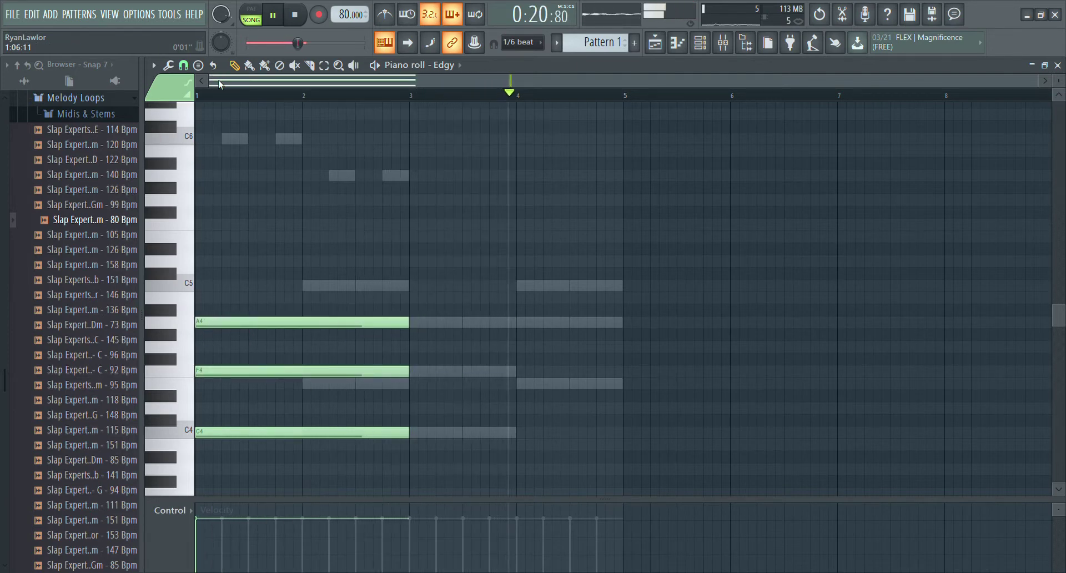
click(304, 286)
drag(513, 287, 416, 297)
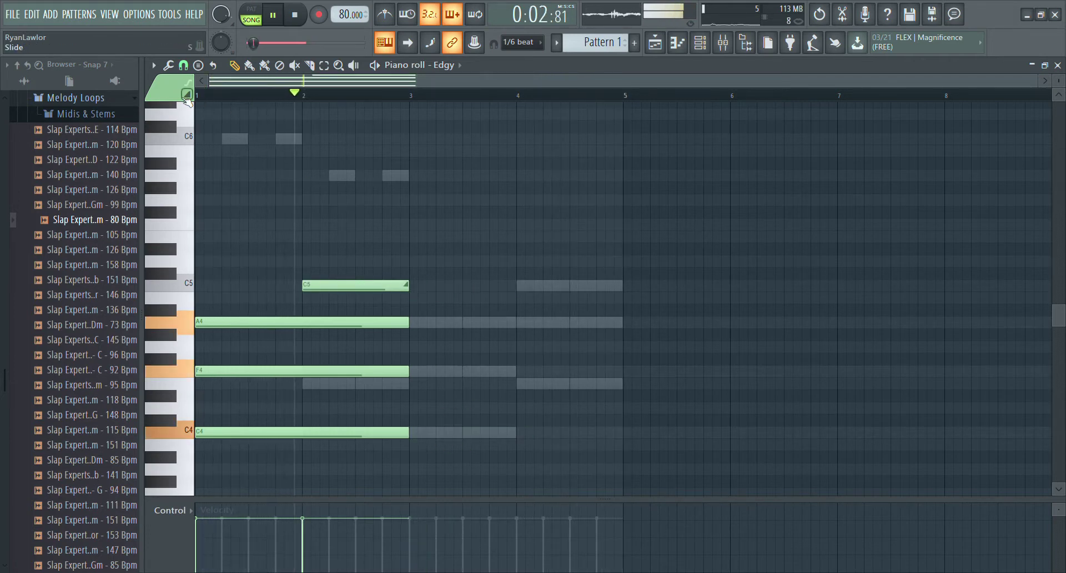
Step: Draw one-bar C4, F4 and A4 notes in bar 3, following the pluck's ghost notes
click(472, 432)
drag(472, 434, 411, 436)
click(442, 371)
drag(442, 372, 415, 379)
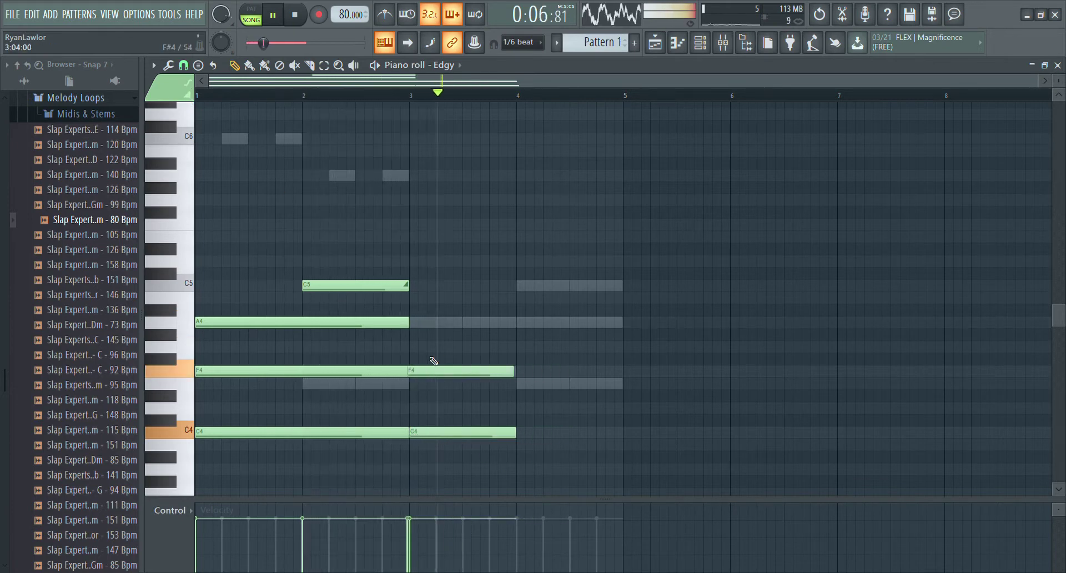
click(419, 321)
drag(418, 321, 417, 331)
Step: Draw one-bar C5, E4 and A4 notes in bar 4 for the last chord
click(528, 286)
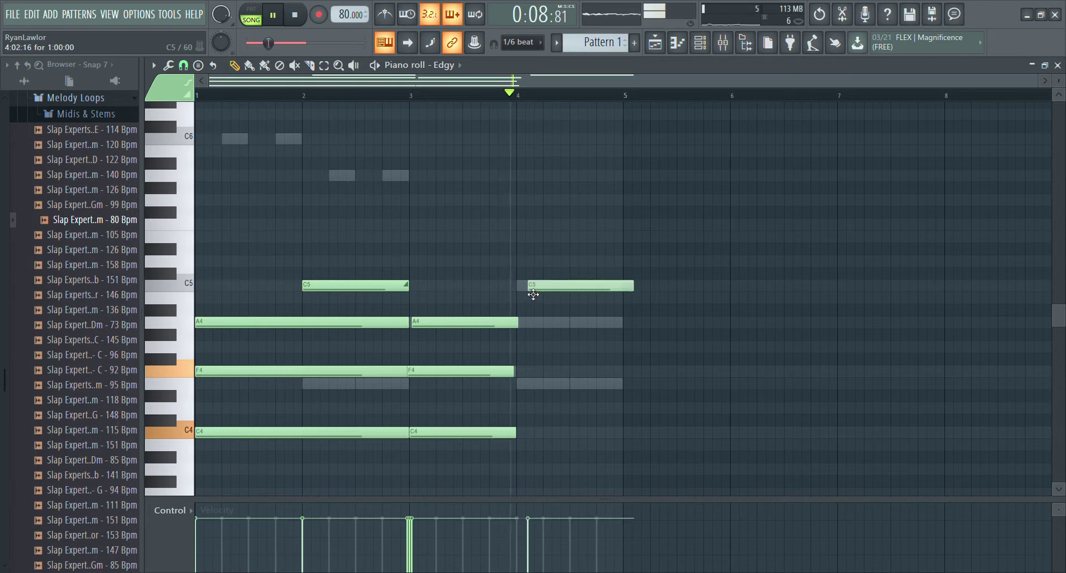
click(533, 384)
drag(533, 388, 525, 394)
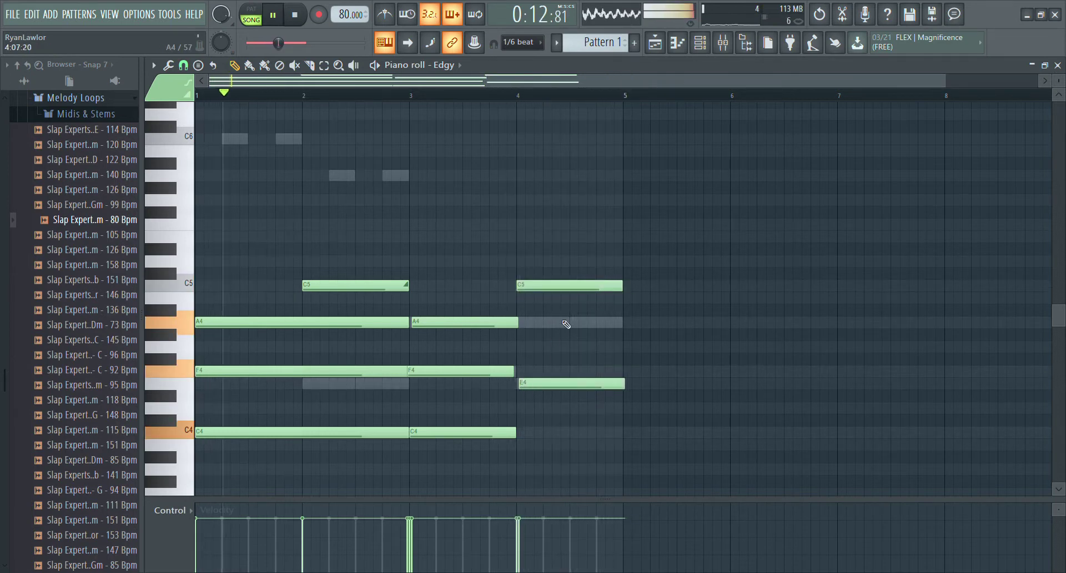
drag(561, 322, 525, 325)
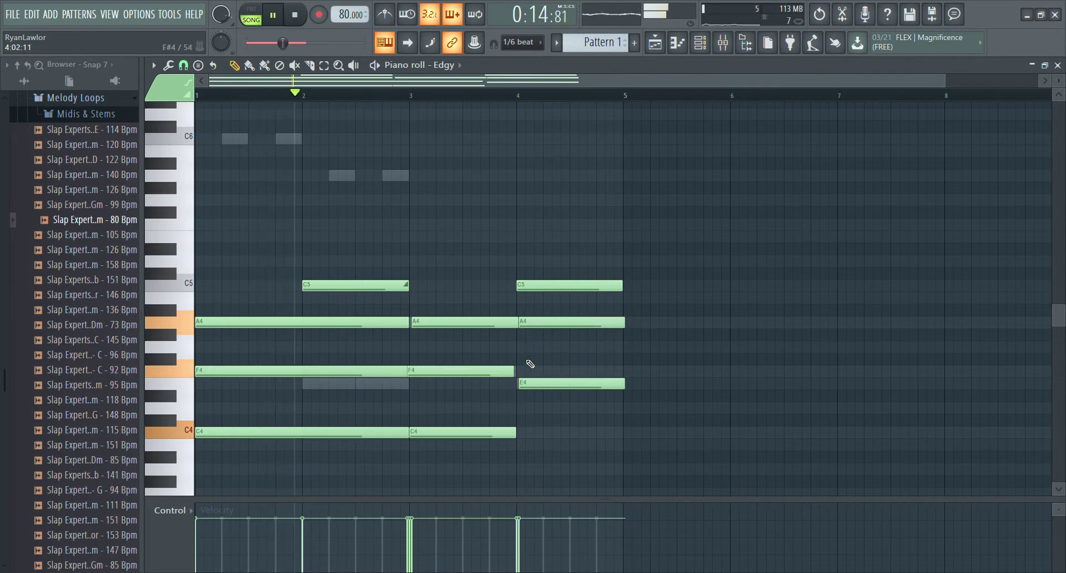
Step: Align the E4 and A4 notes to the start of bar 4 and F4 and A4 to the start of bar 3
drag(542, 388, 513, 375)
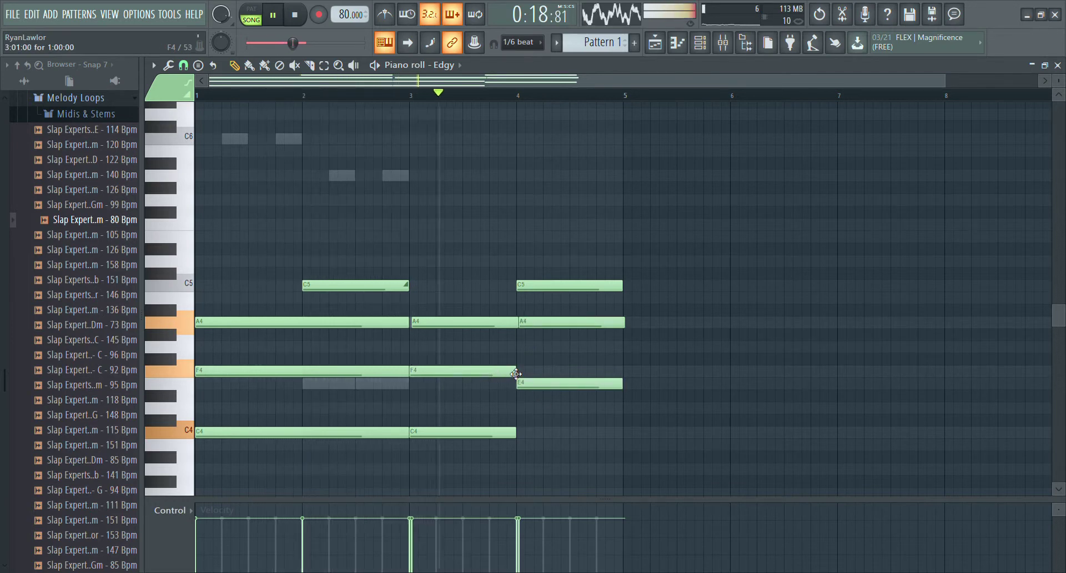
drag(443, 325, 443, 328)
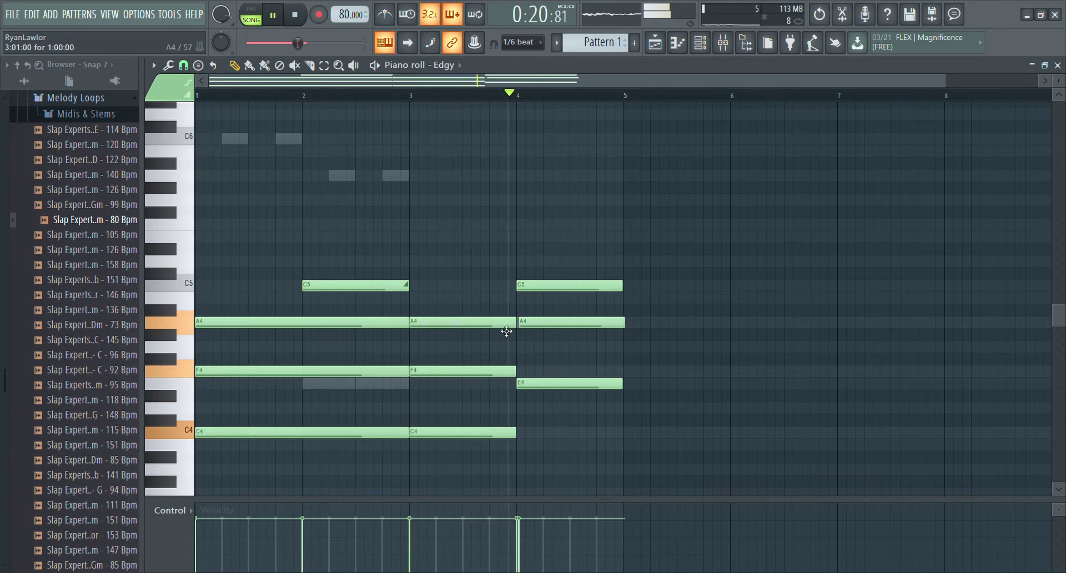
drag(535, 323, 532, 331)
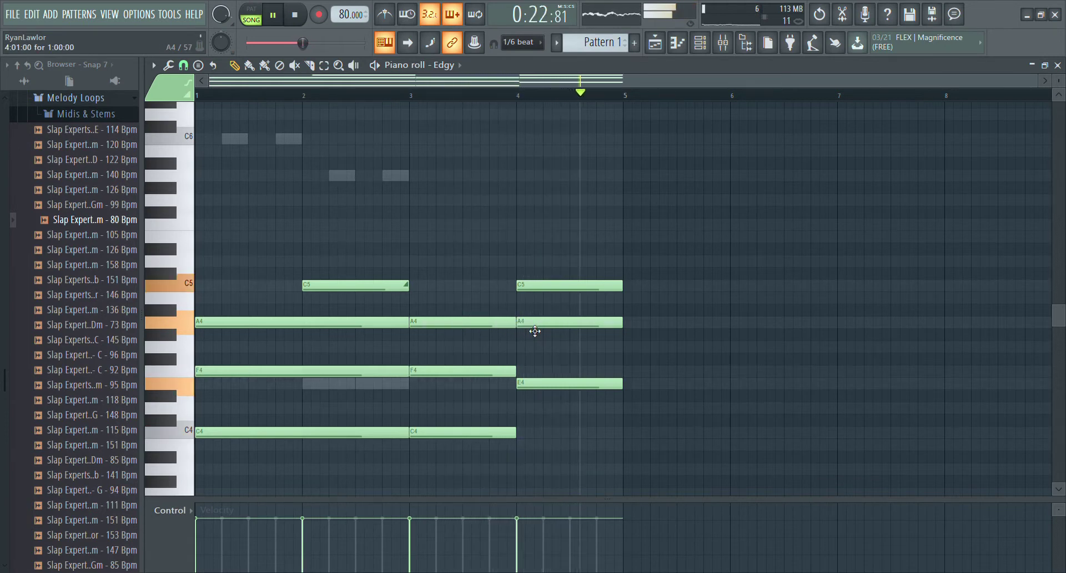
Step: Shorten the C5 slide note in bar 2 to one beat
scroll(555, 300, up, 2)
scroll(472, 383, down, 1)
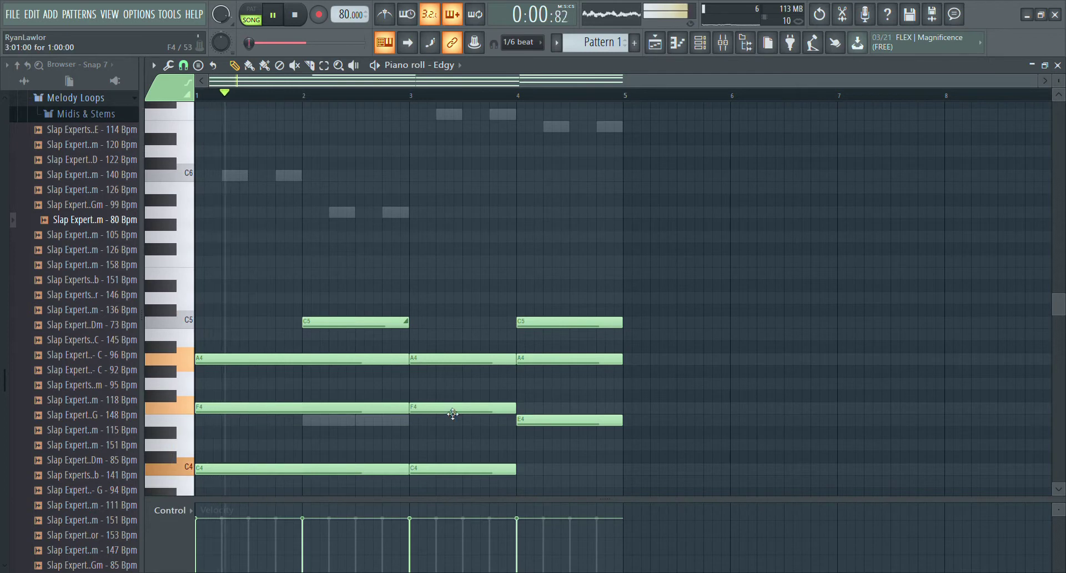
scroll(533, 326, down, 1)
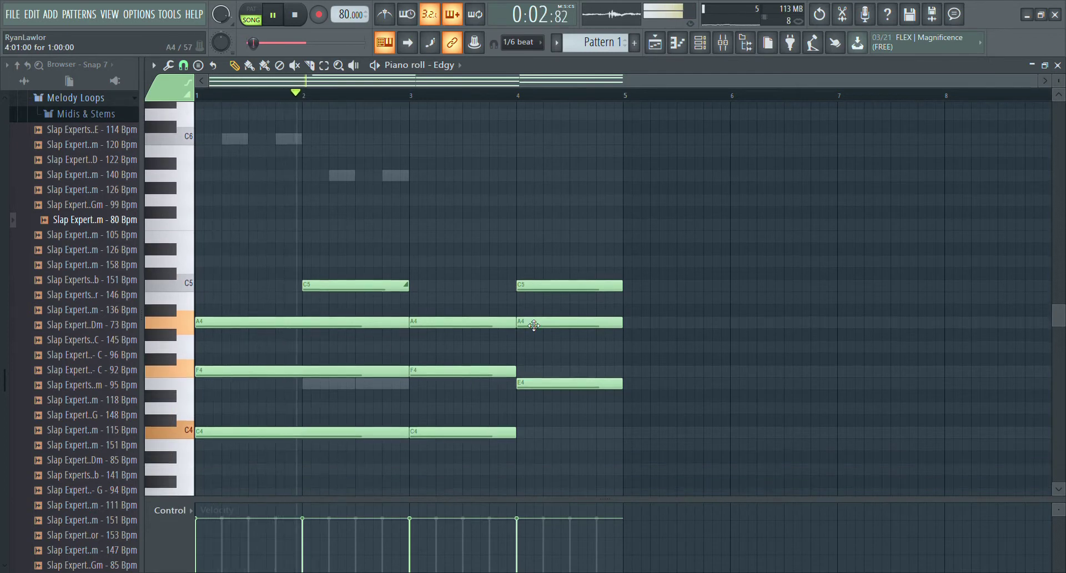
drag(408, 286, 331, 296)
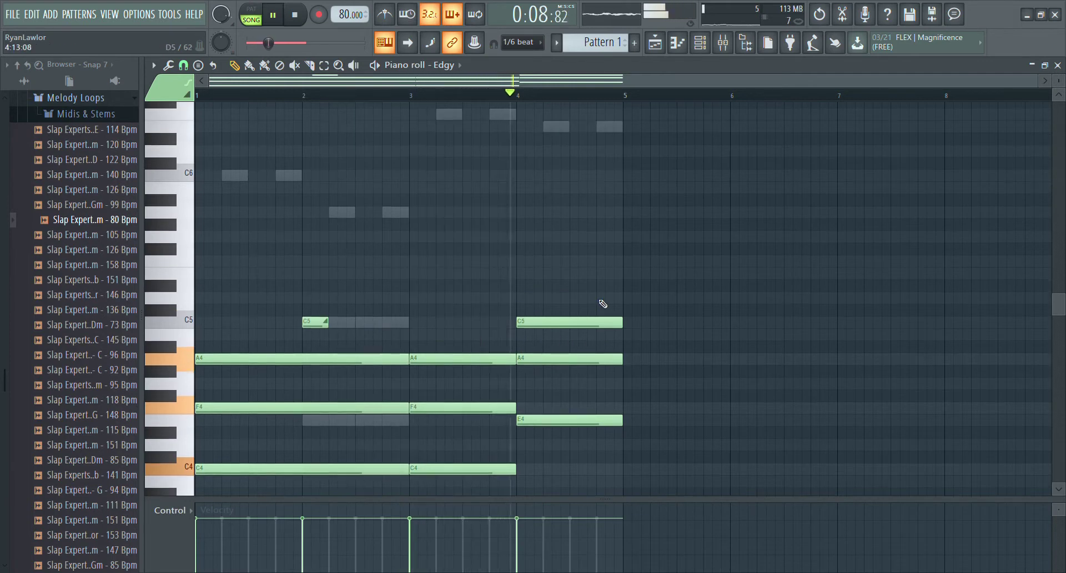
Step: Close the Edgy piano roll and replace the 808 Kick channel with FL Keys
scroll(609, 281, up, 3)
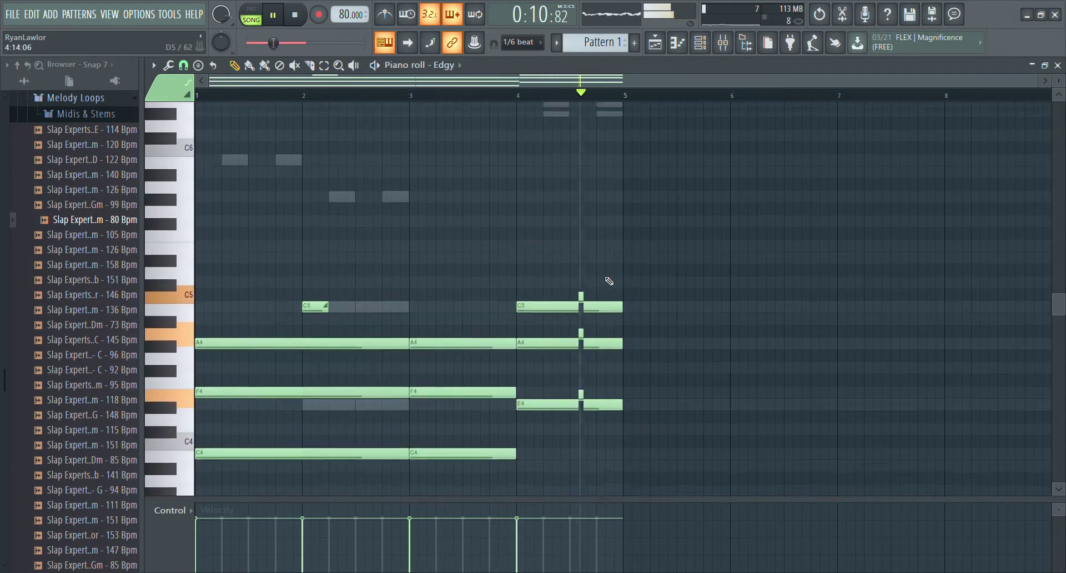
click(1056, 65)
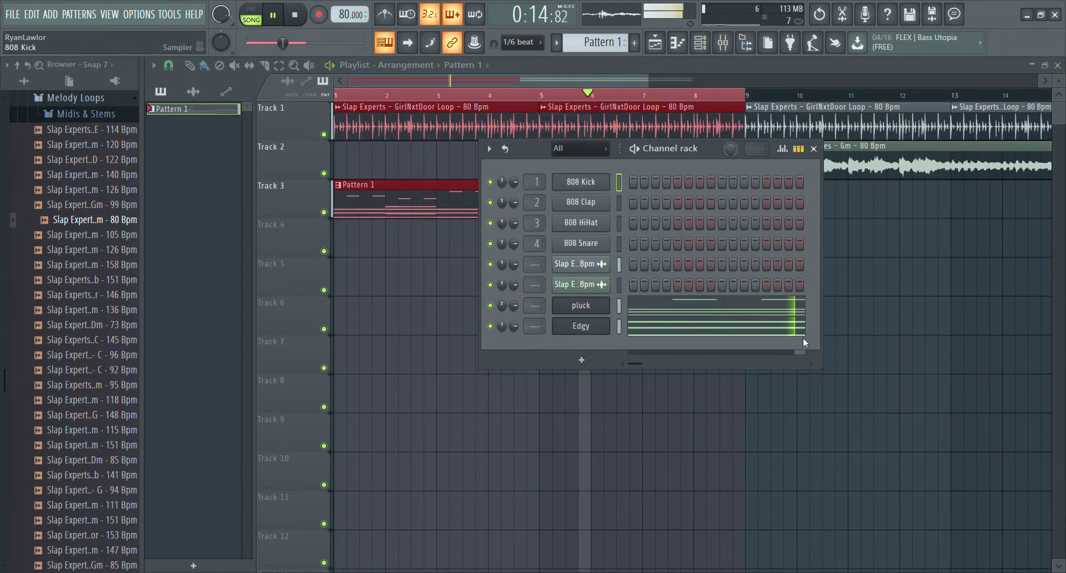
click(807, 305)
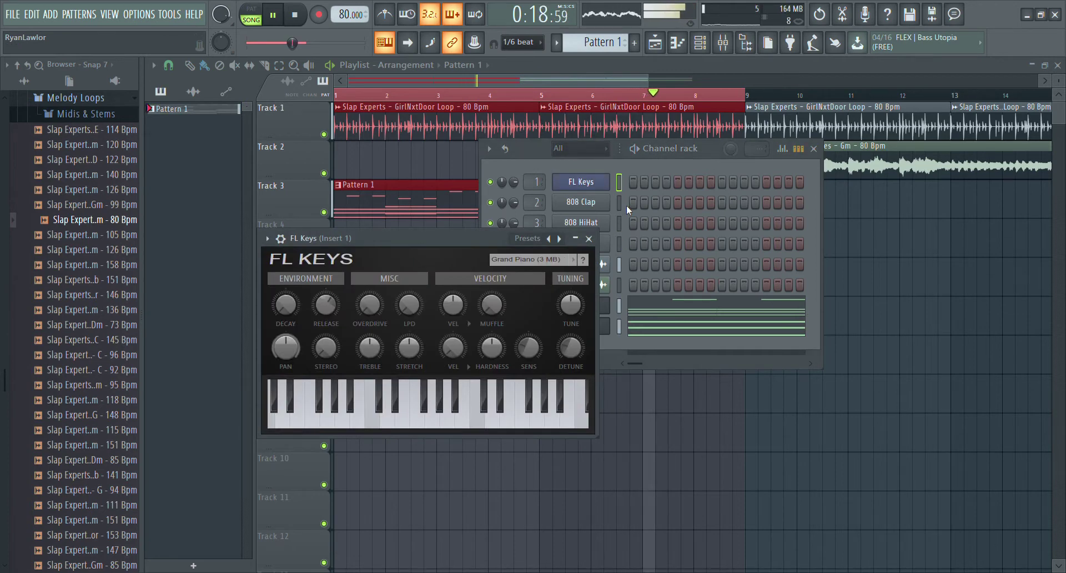
Step: Audition single piano notes on FL Keys over the looping arrangement to find a fitting part
key(d)
key(z)
key(d)
key(z)
key(d)
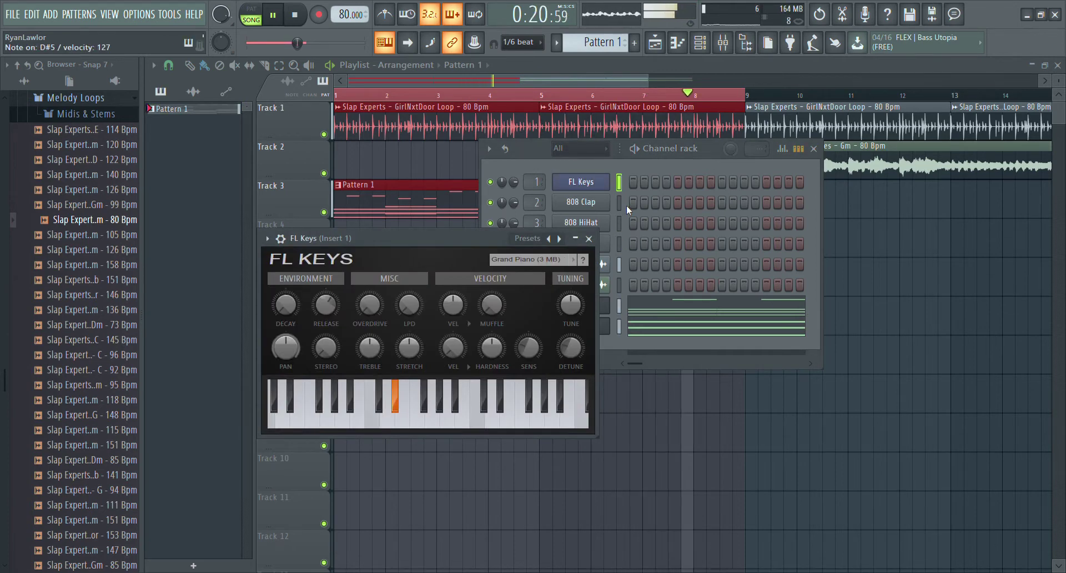
key(q)
key(w)
key(b)
key(m)
key(3)
key(q)
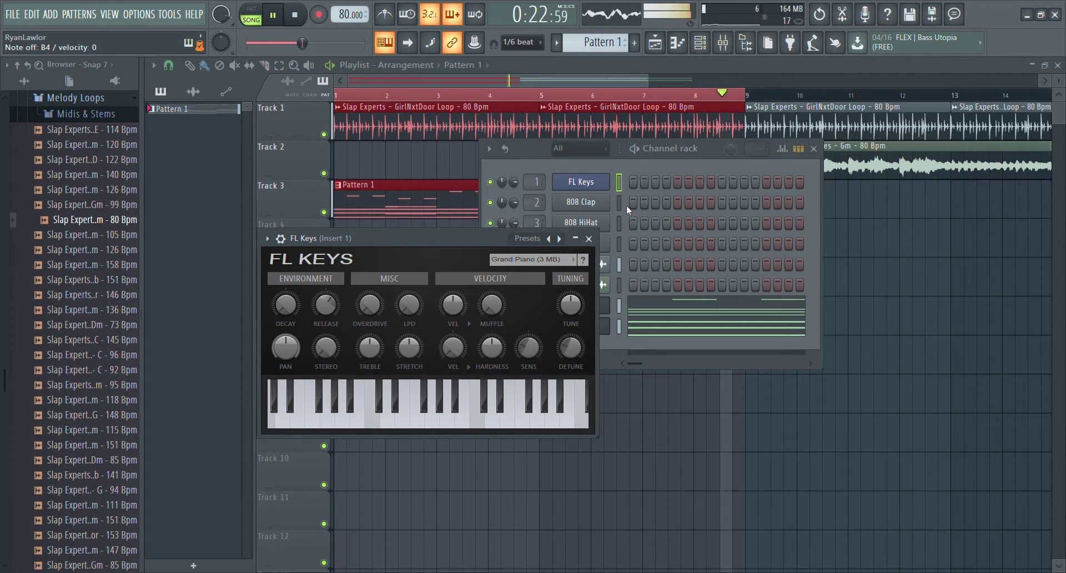
key(w)
key(m)
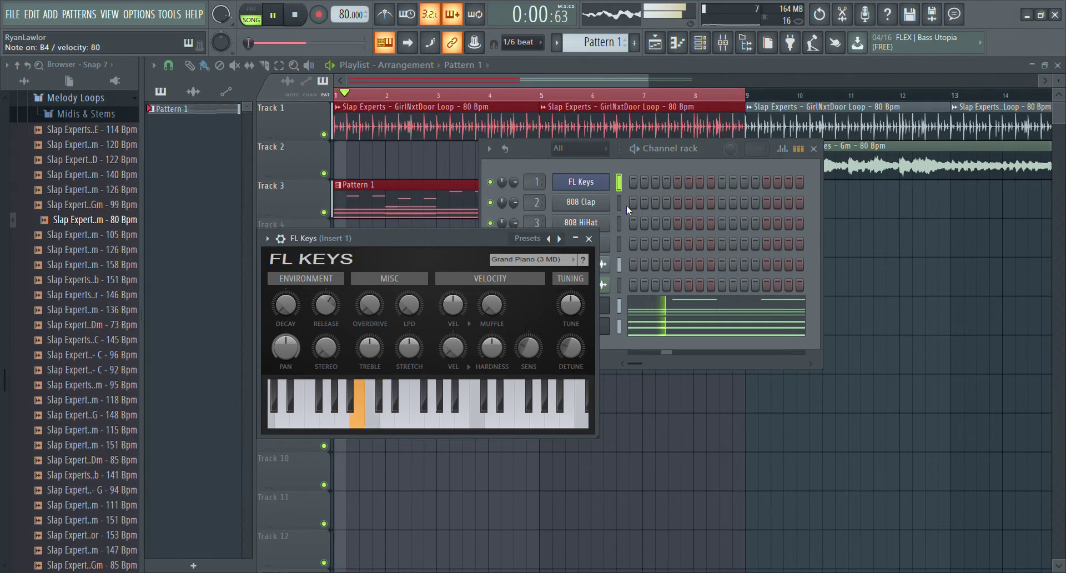
key(w)
key(b)
key(q)
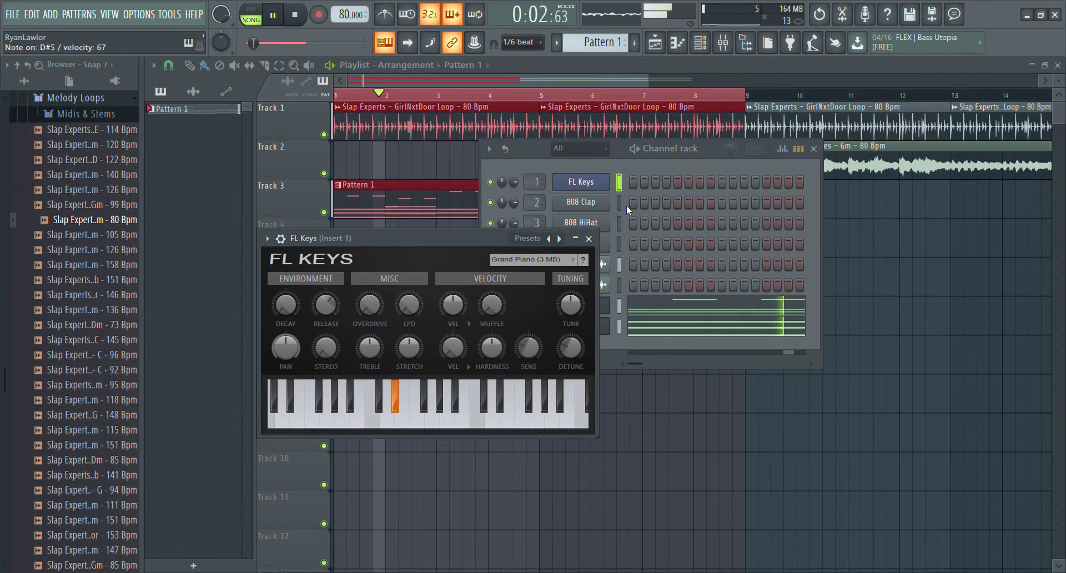
key(3)
key(m)
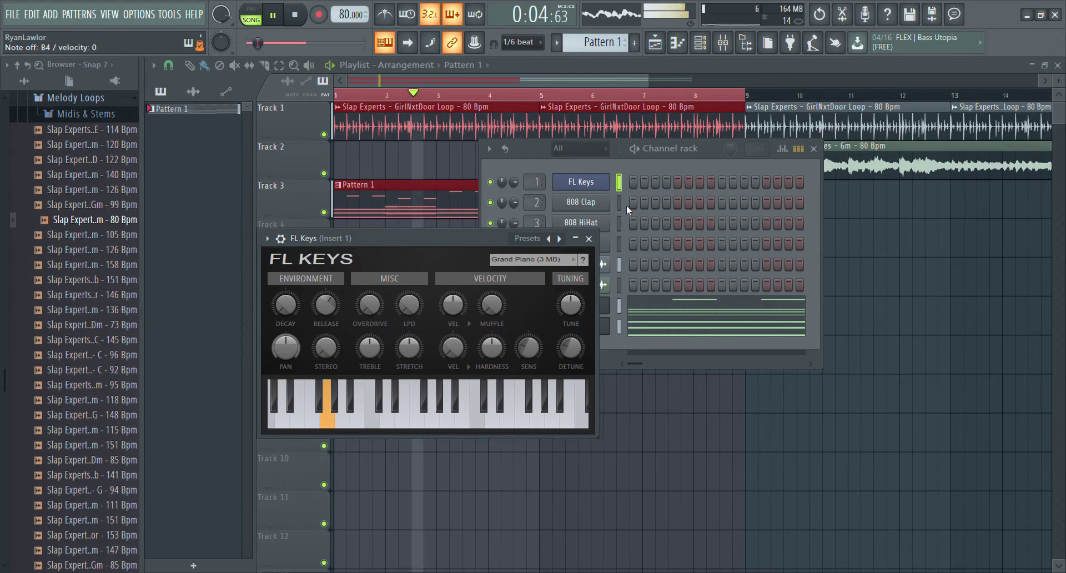
key(7)
key(t)
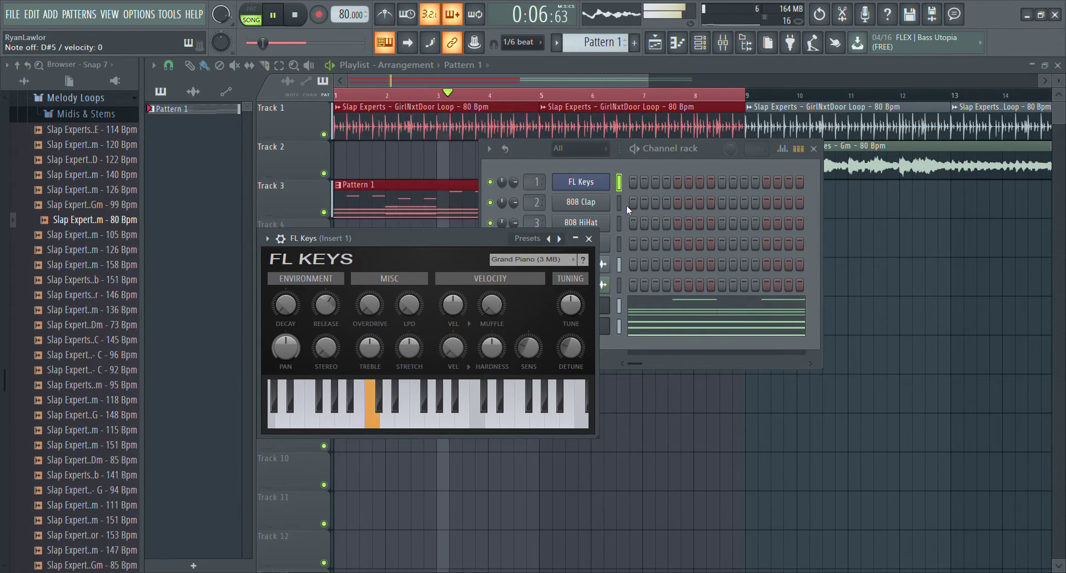
key(w)
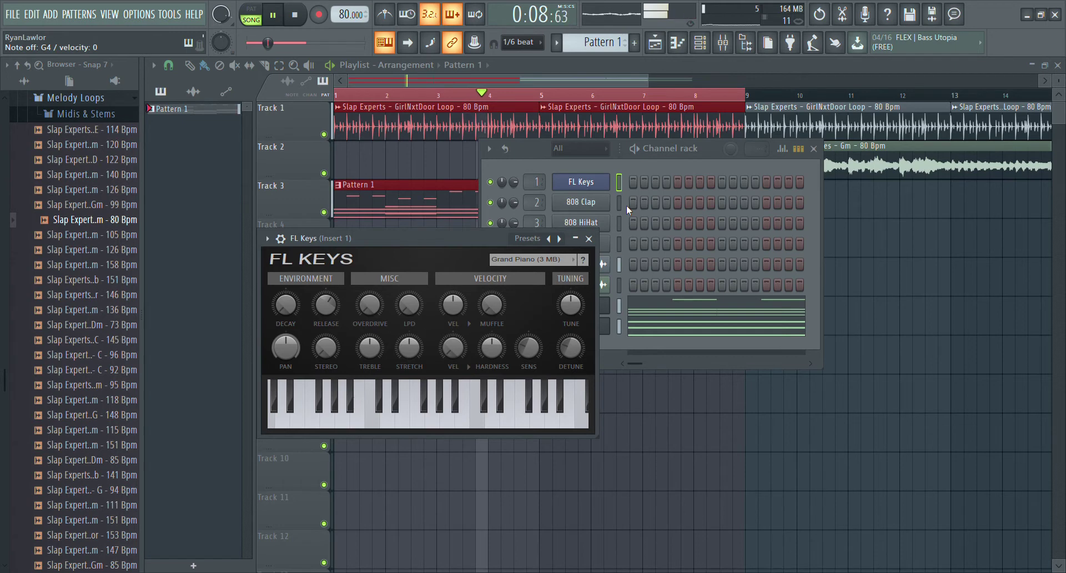
key(q)
key(e)
key(r)
key(m)
key(m)
key(t)
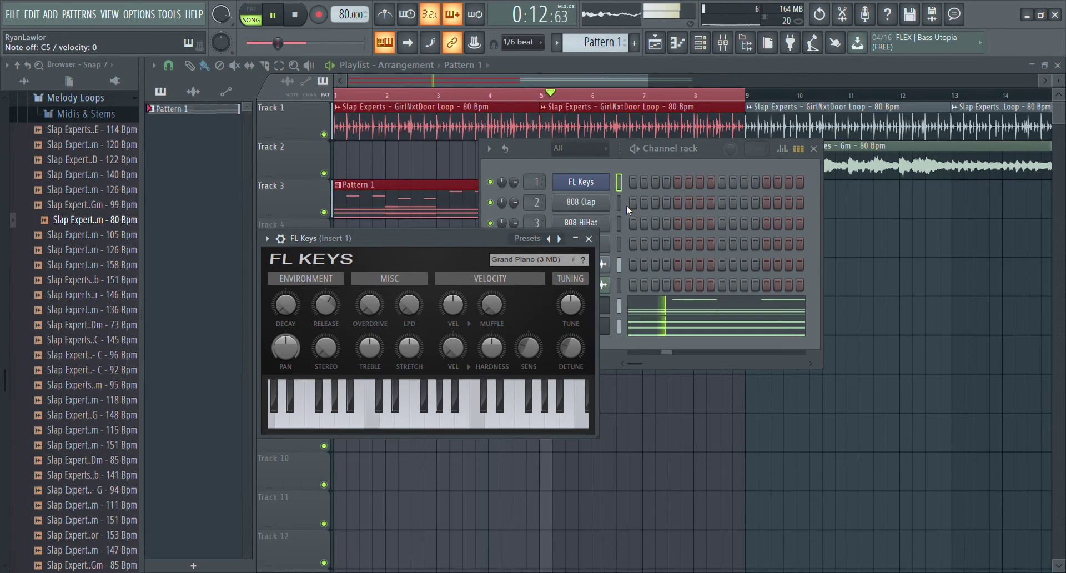
Step: Stop playback and audition the E4, A4, C5 and F4, A4 chord tones on FL Keys
key(space)
key(n)
key(c)
key(n)
key(q)
key(c)
key(n)
key(q)
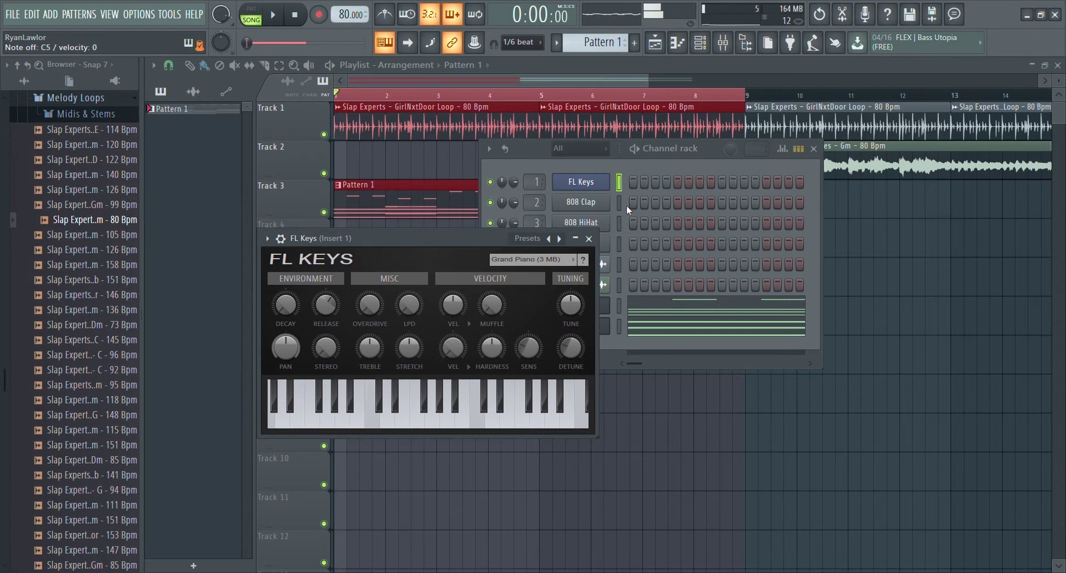
key(c)
key(n)
key(q)
key(v+n)
key(v+n)
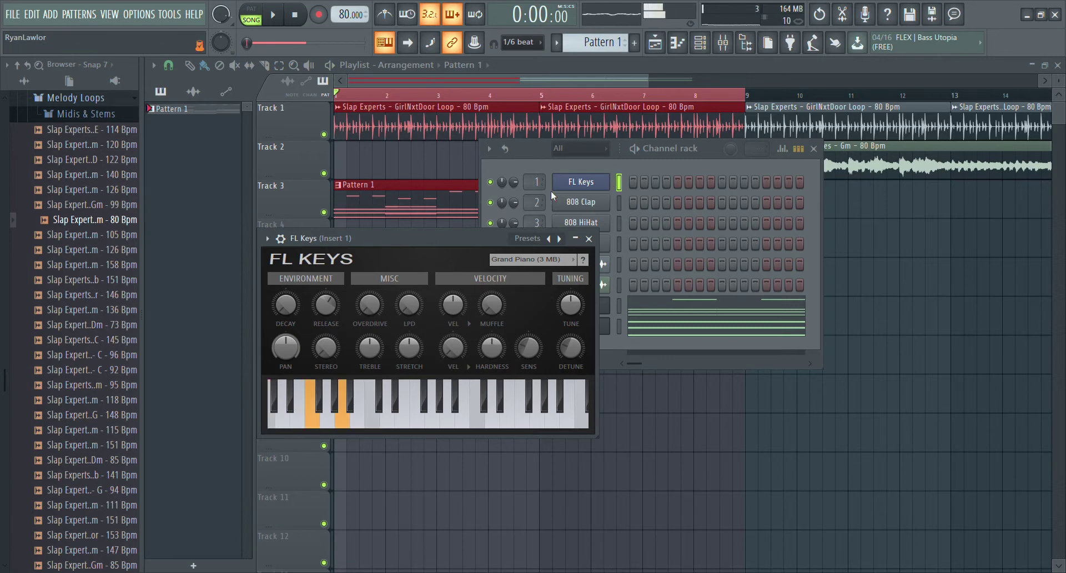
key(v+n)
key(v+n)
key(v+n)
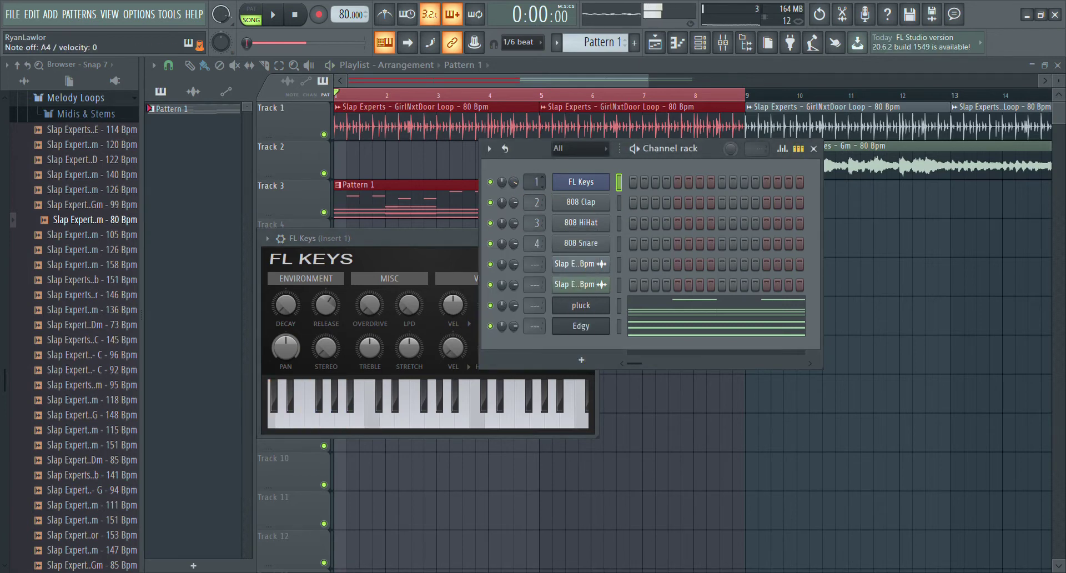
Step: Raise the Insert 1 mixer fader and set the FL Keys channel volume to 85%
key(F9)
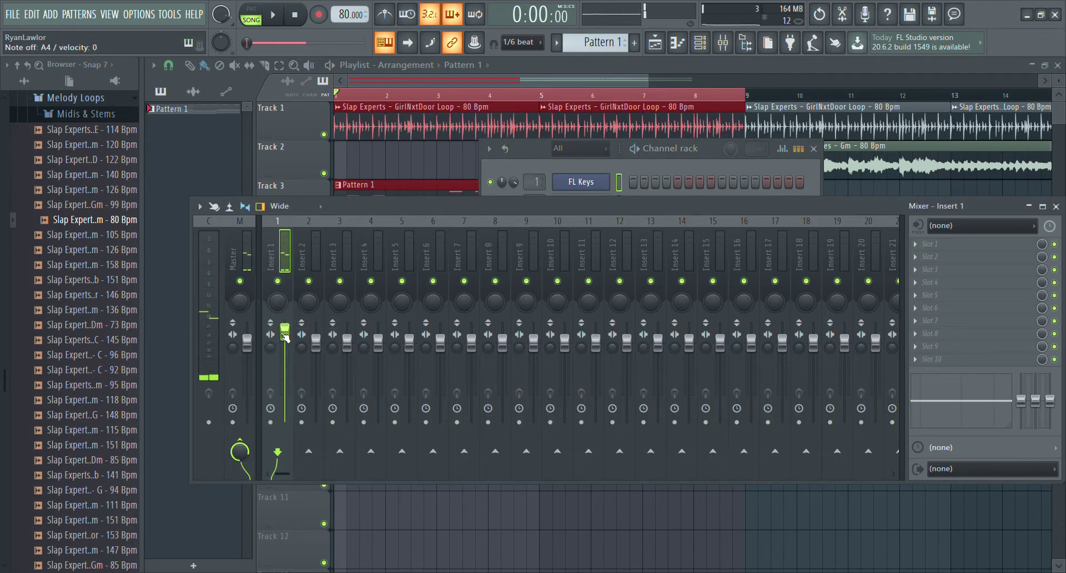
key(m)
key(n)
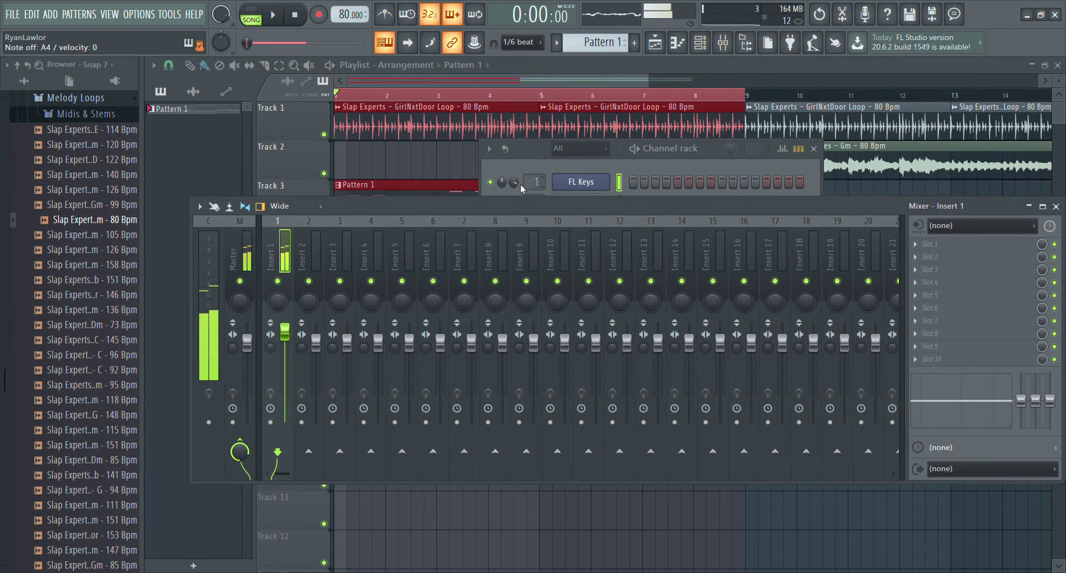
click(521, 186)
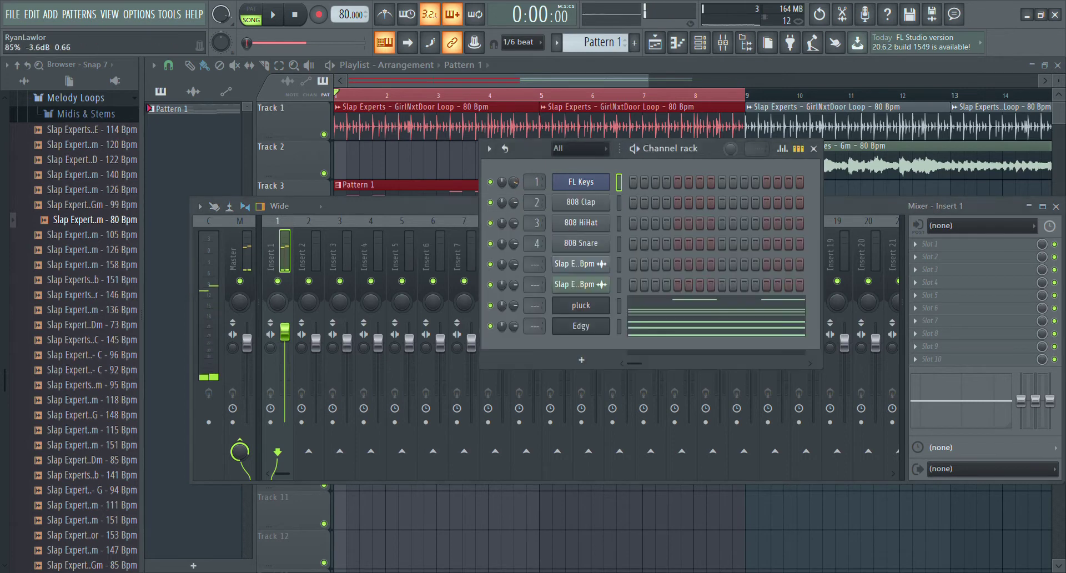
click(289, 330)
Step: Load the Dance Piano preset in FL Keys and audition its sound
click(594, 183)
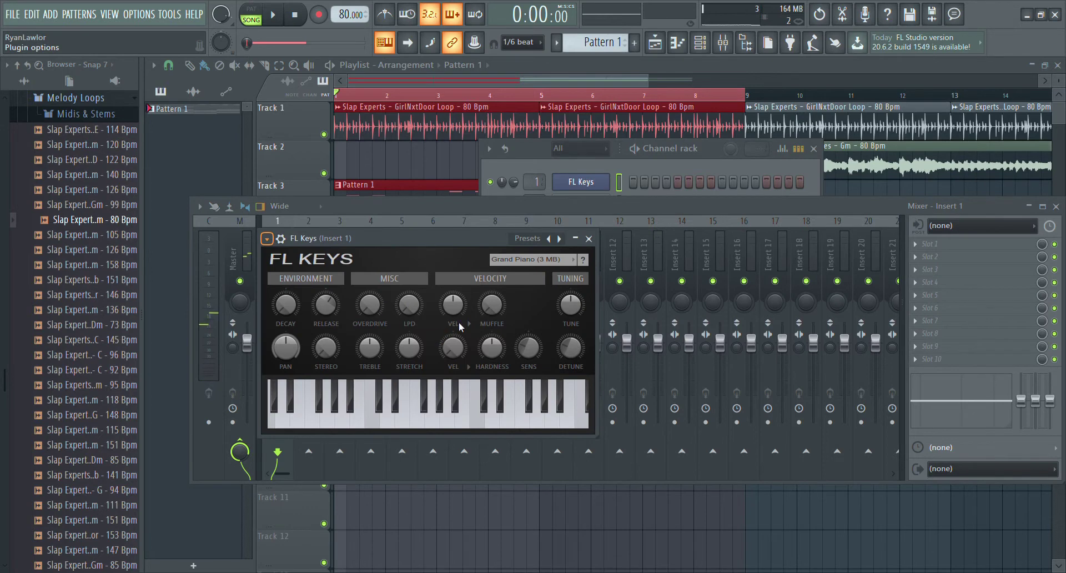
key(c)
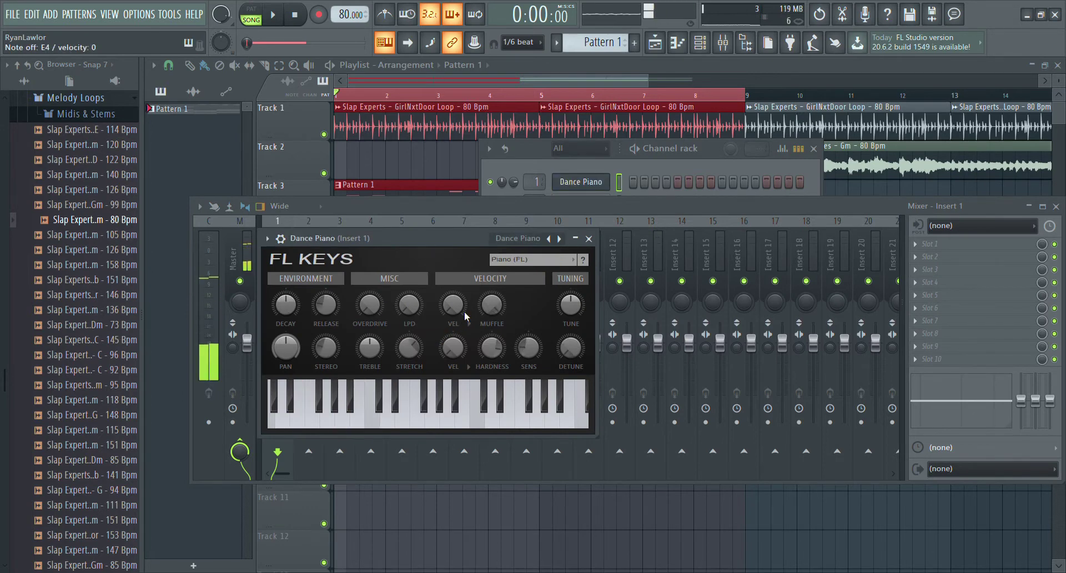
key(c)
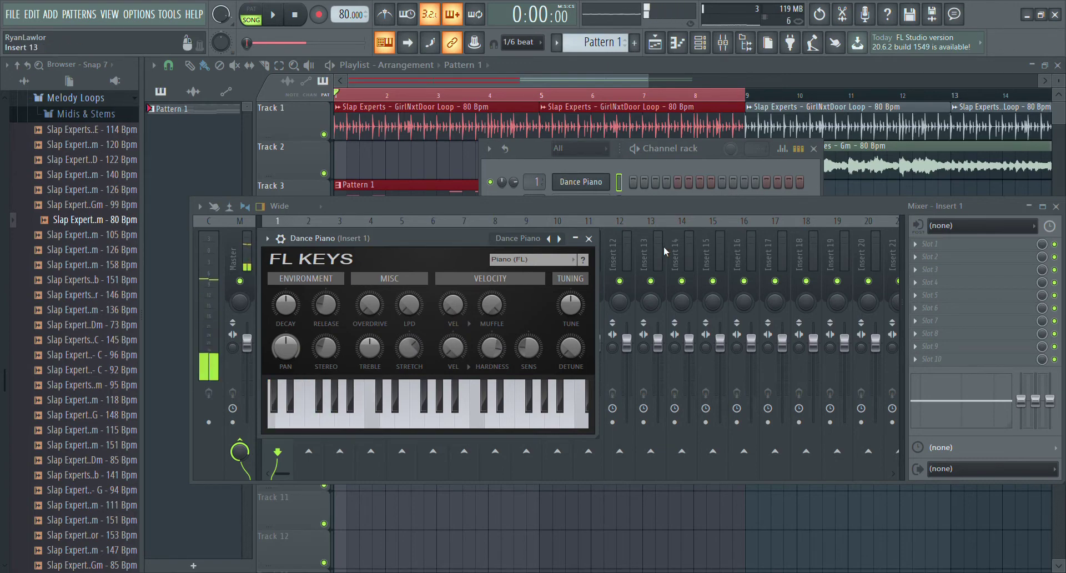
Step: Draw one-beat C4, F4 and A4 chord stabs on beats 1 and 3 of bar 1 in the Dance Piano piano roll
click(636, 190)
key(F7)
scroll(371, 277, down, 4)
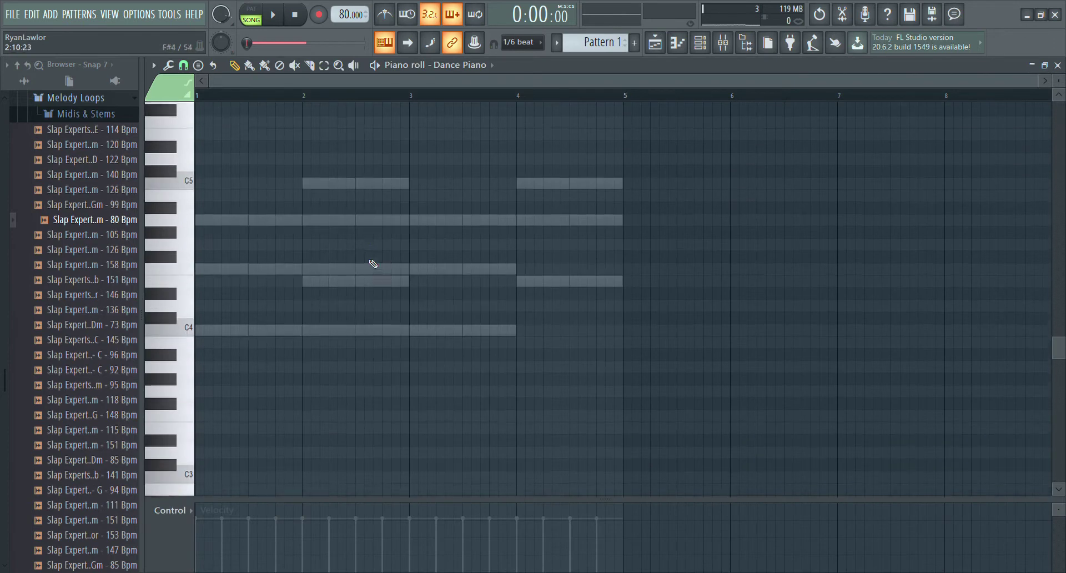
drag(226, 324, 198, 320)
click(206, 261)
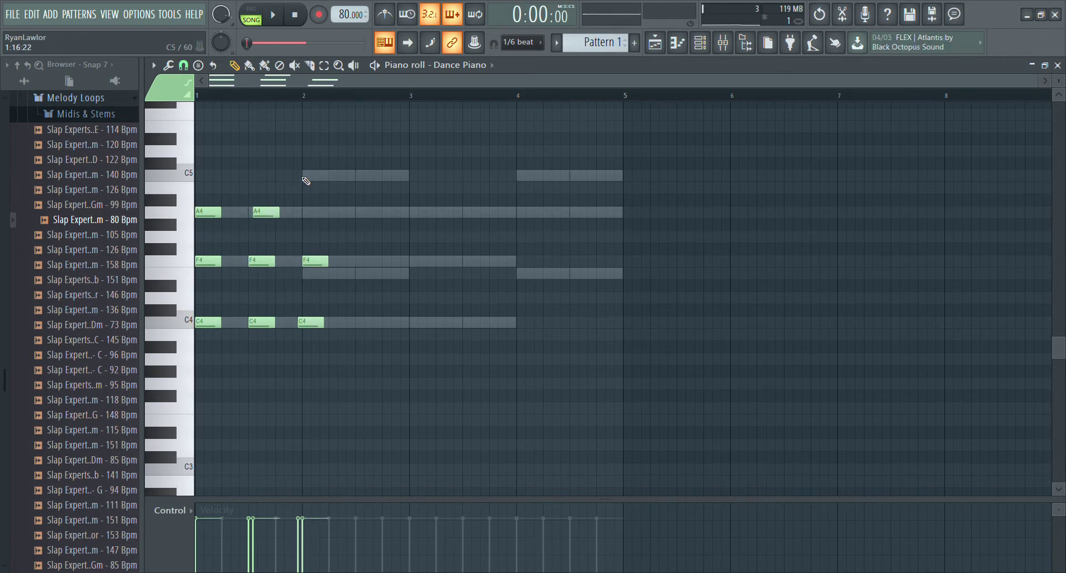
Step: Place one-beat E4, A4 and C5 chord stabs on beats 1 and 3 of bar 2, following the ghost notes
click(304, 177)
drag(315, 275, 312, 283)
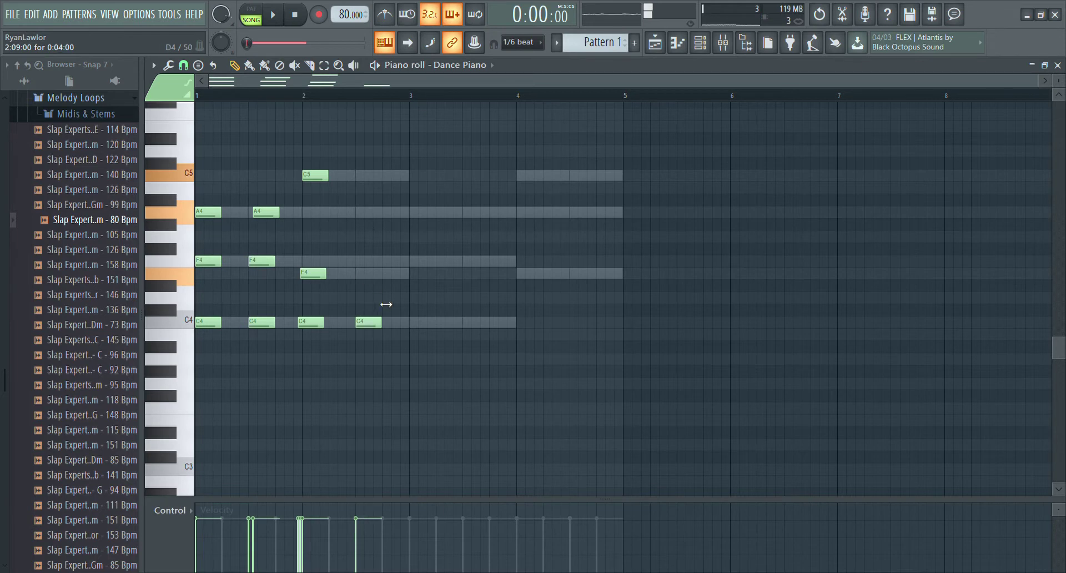
drag(374, 327, 361, 283)
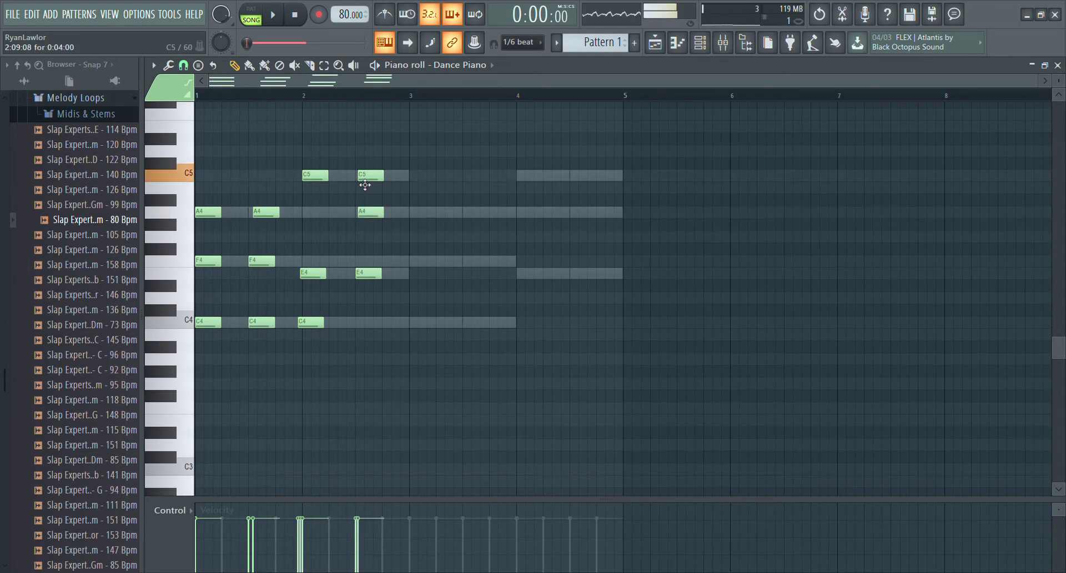
drag(329, 229, 308, 214)
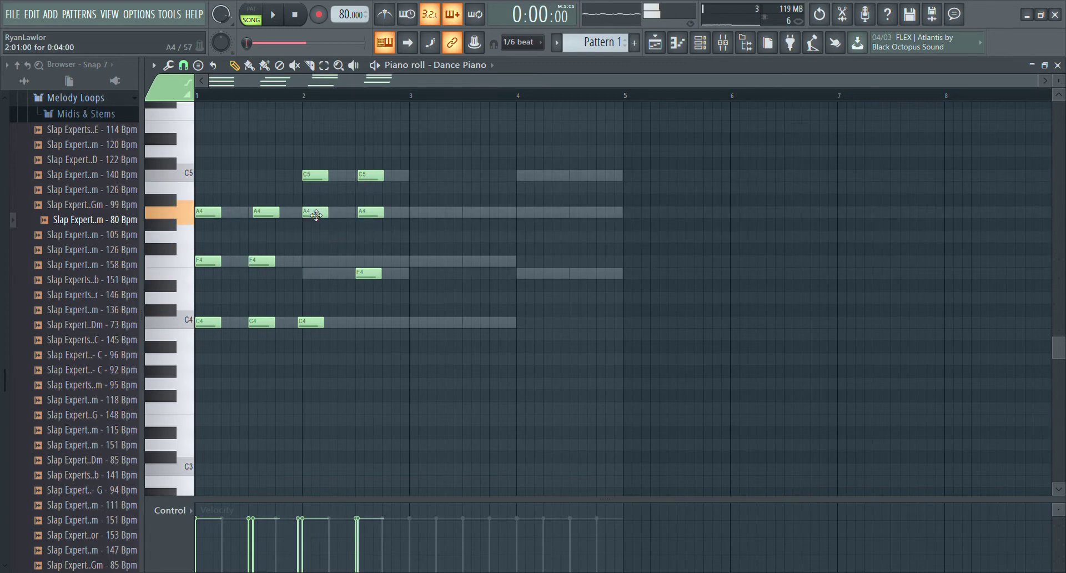
drag(320, 326, 328, 276)
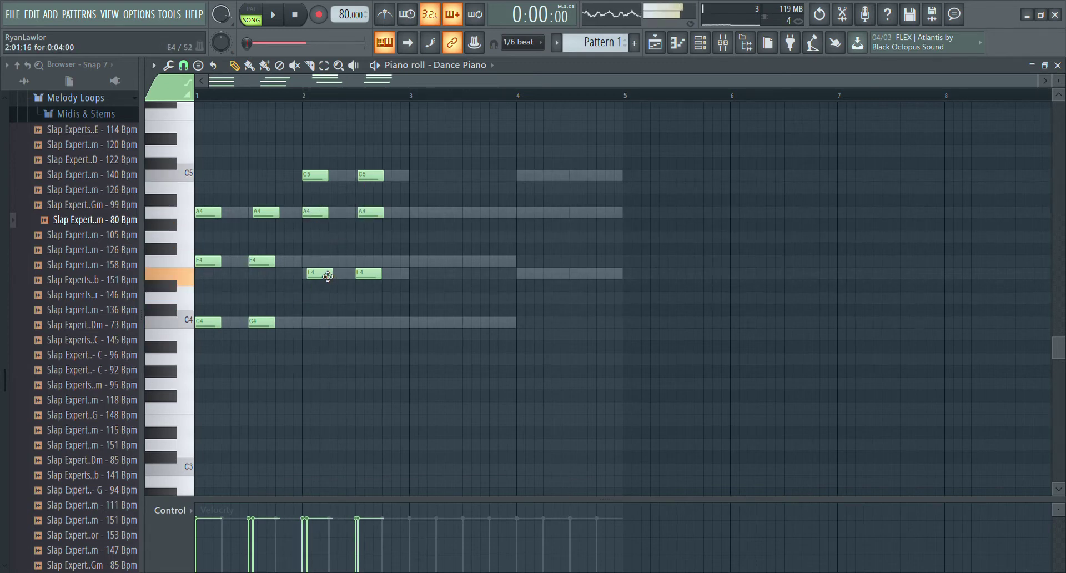
Step: Start playback and nudge the second C5 and A4 notes in bar 2 slightly earlier
key(space)
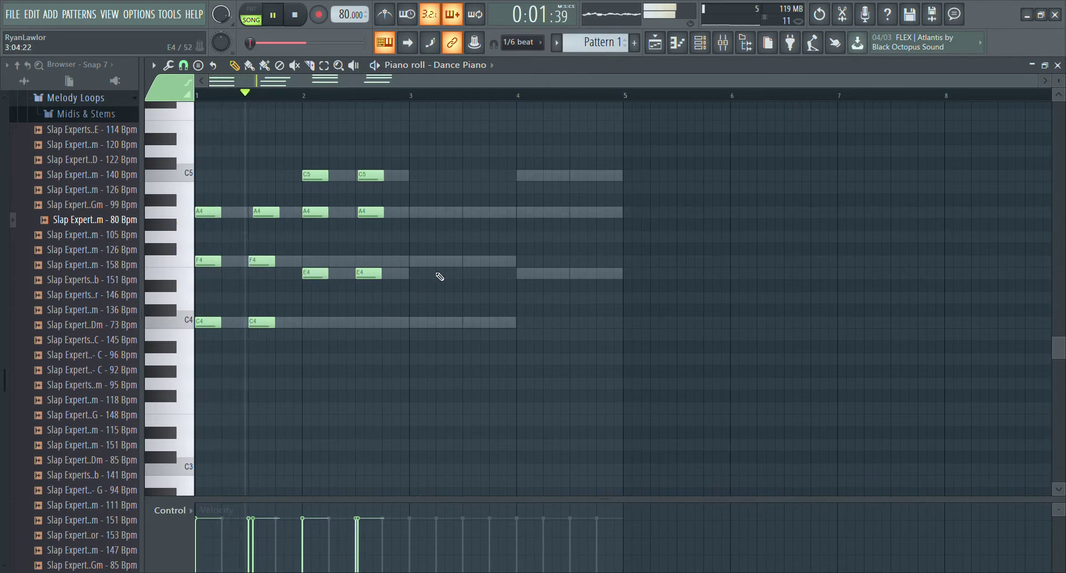
drag(368, 174, 364, 175)
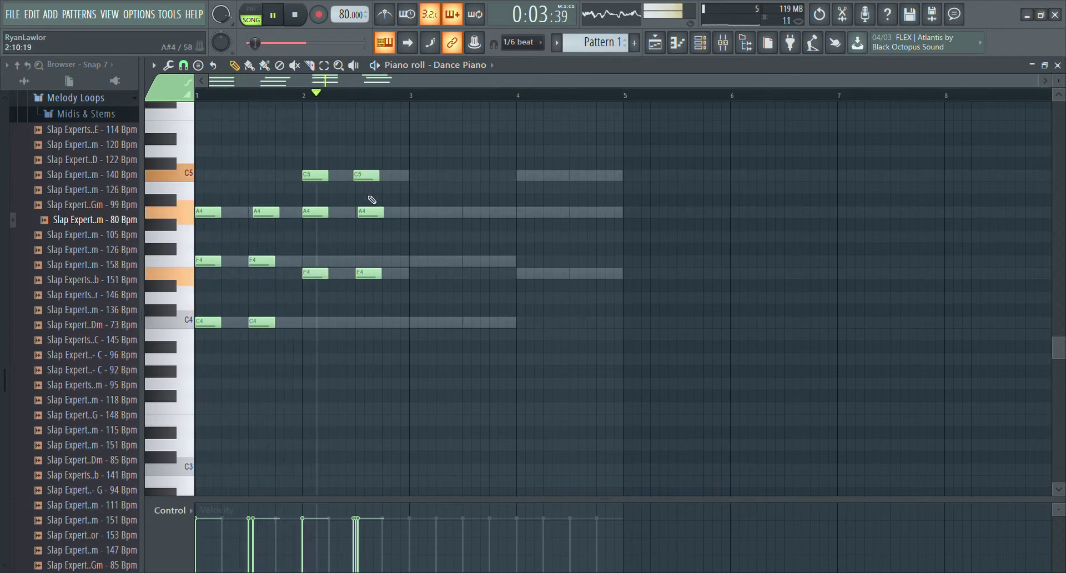
drag(371, 217, 369, 216)
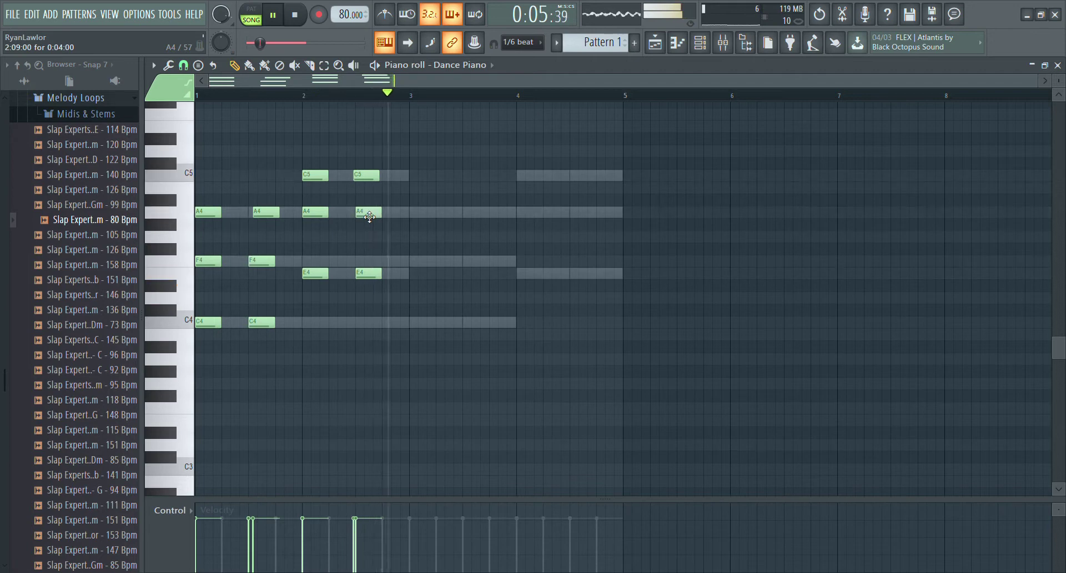
Step: Duplicate all the bar 1–2 piano stabs into bars 3 and 4
key(ctrl+a)
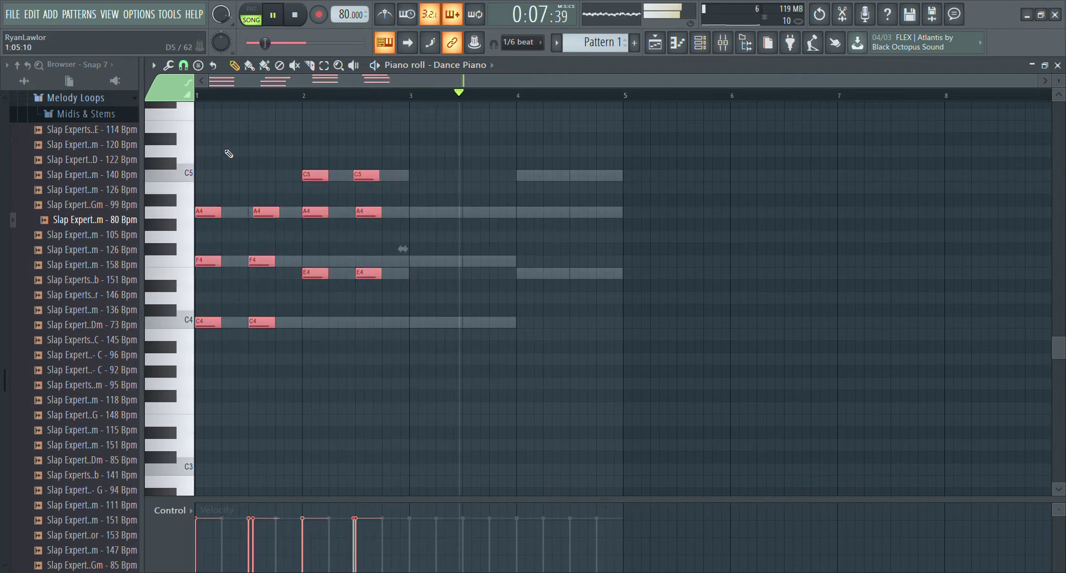
key(ctrl+b)
drag(389, 211, 426, 216)
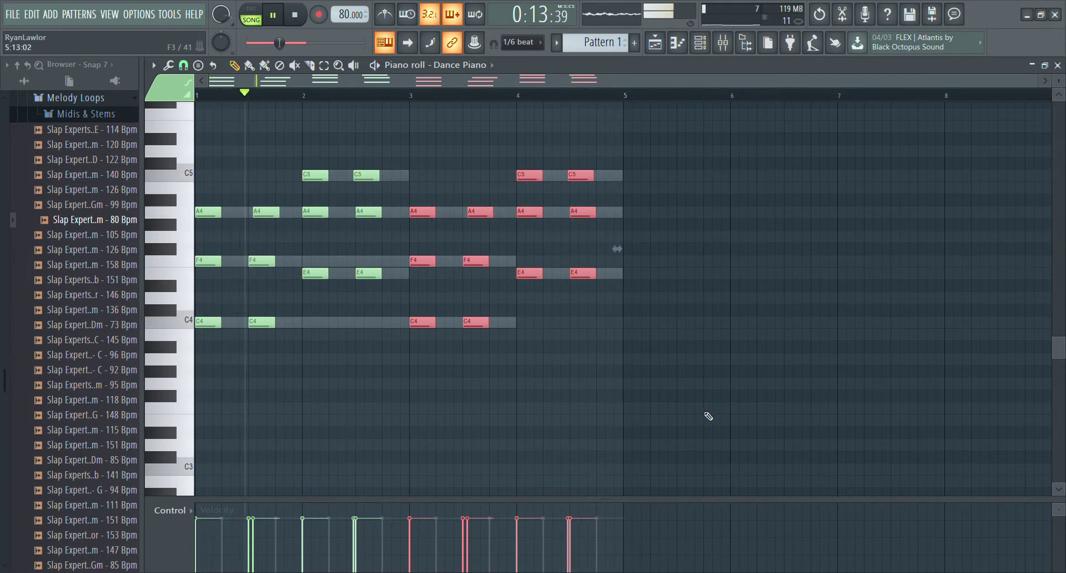
Step: Try all the Dance Piano notes an octave lower, and settle on one octave above their original pitch
scroll(708, 416, up, 1)
key(ctrl+a)
key(ctrl+Down)
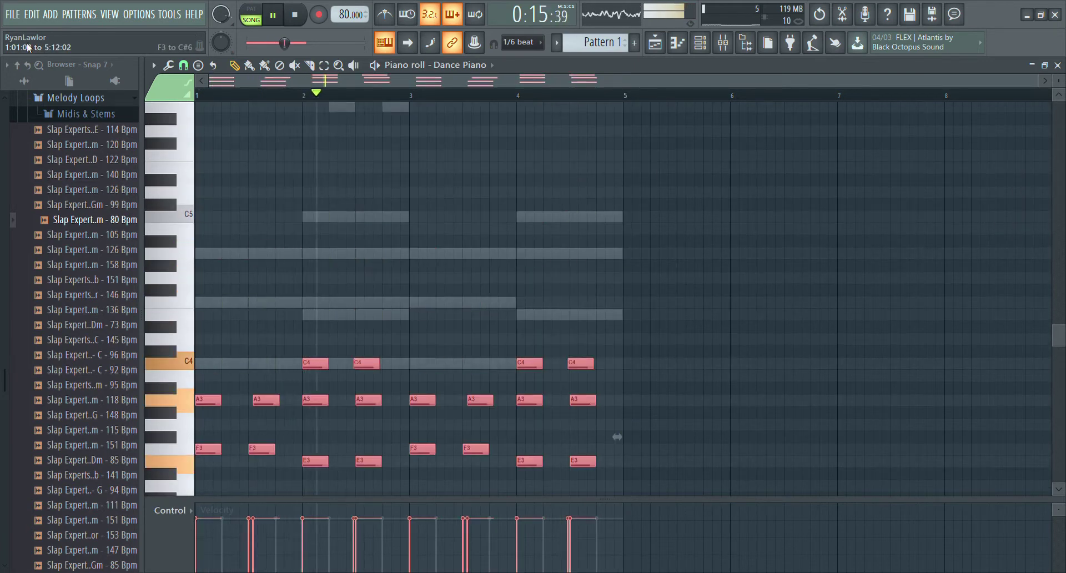
key(ctrl+Up)
key(ctrl+Up)
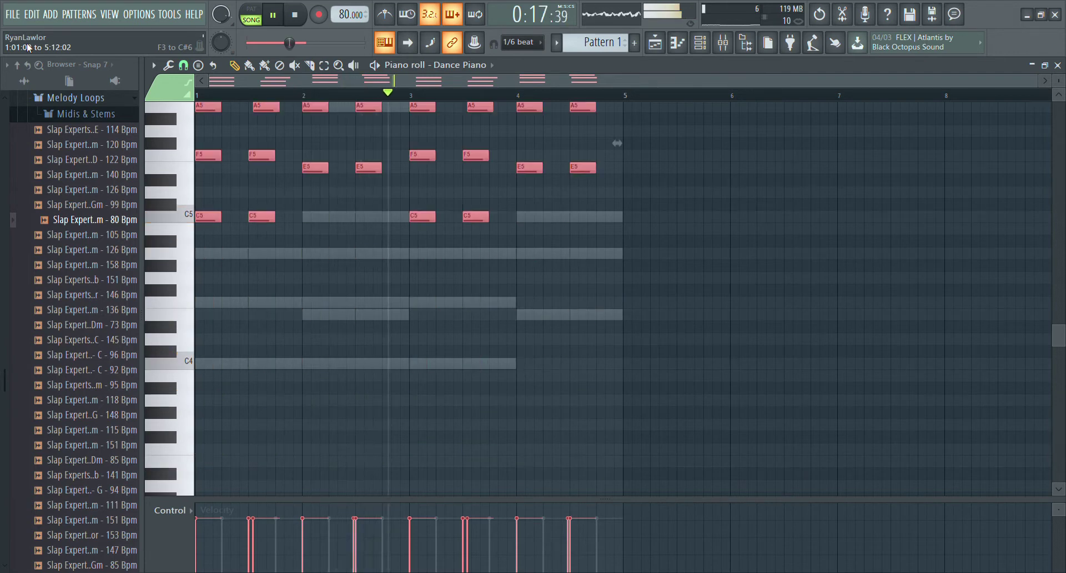
scroll(643, 326, up, 5)
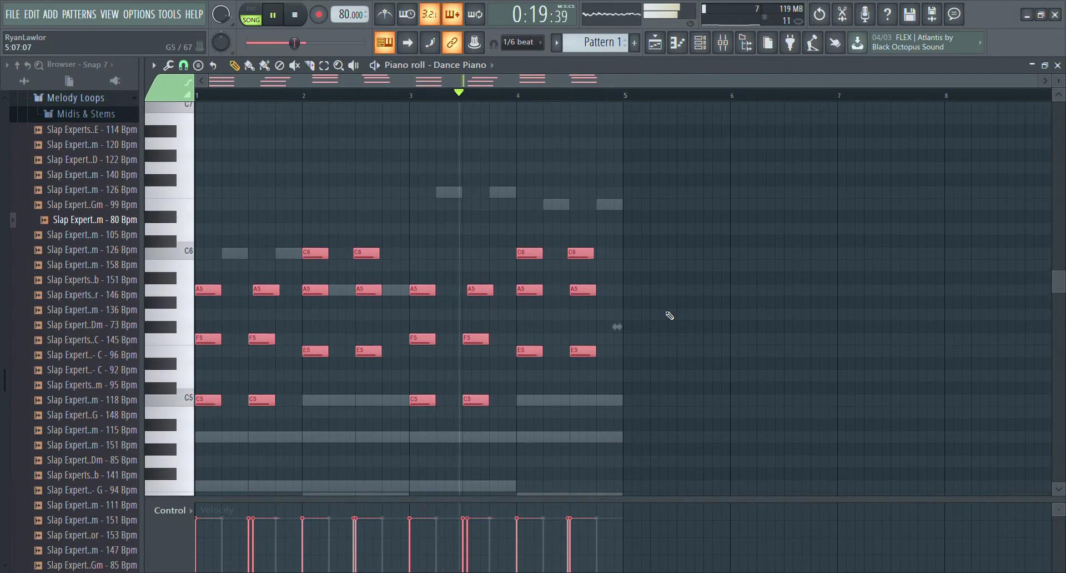
scroll(654, 299, down, 5)
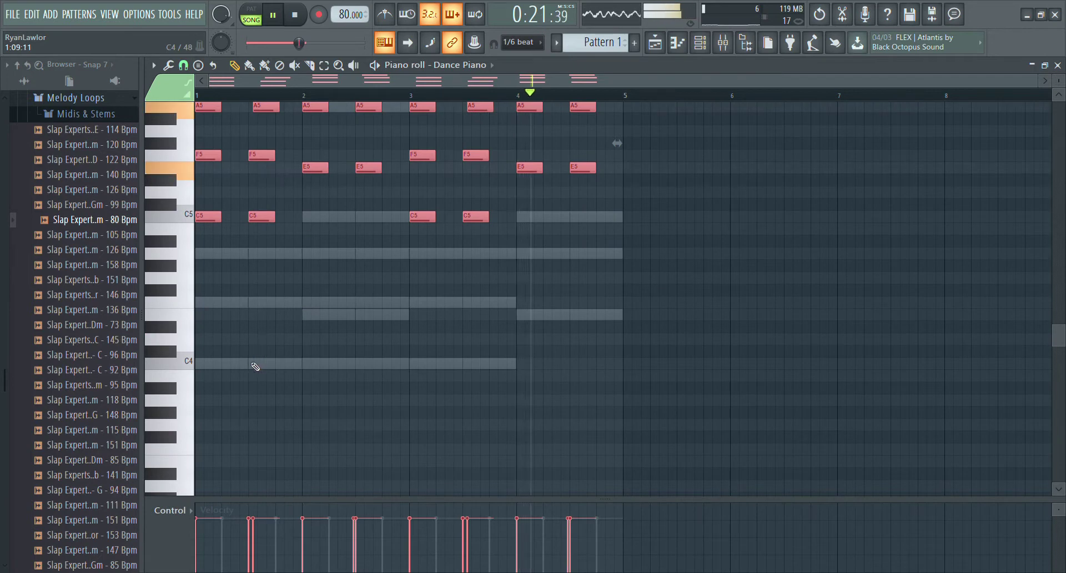
Step: Add a bass line of one-bar Dance Piano notes under the stabs: C4, F4, C4 and A4 in bars 1 to 4
click(198, 364)
drag(220, 364, 304, 373)
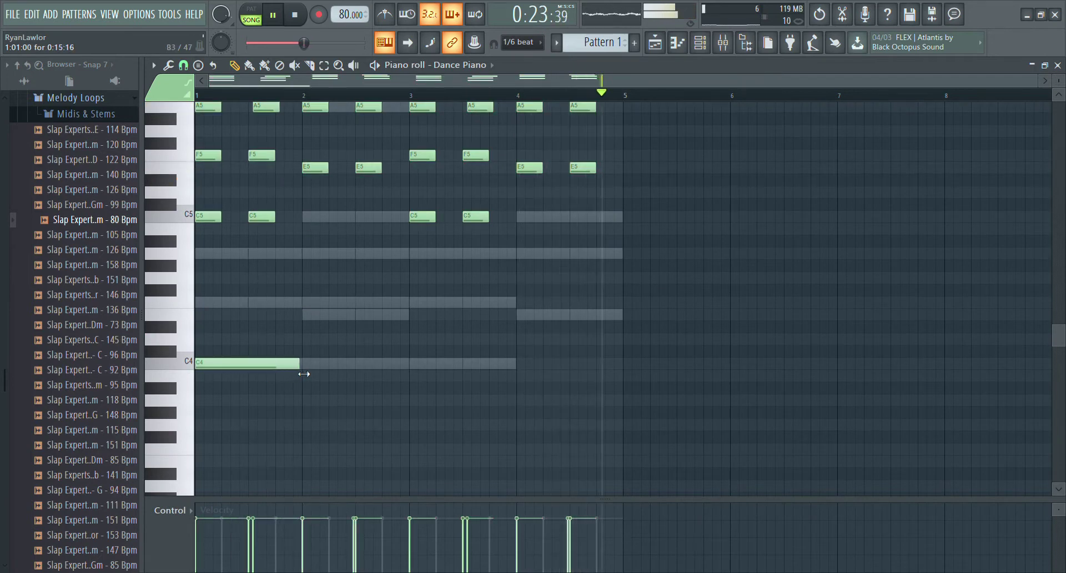
click(306, 302)
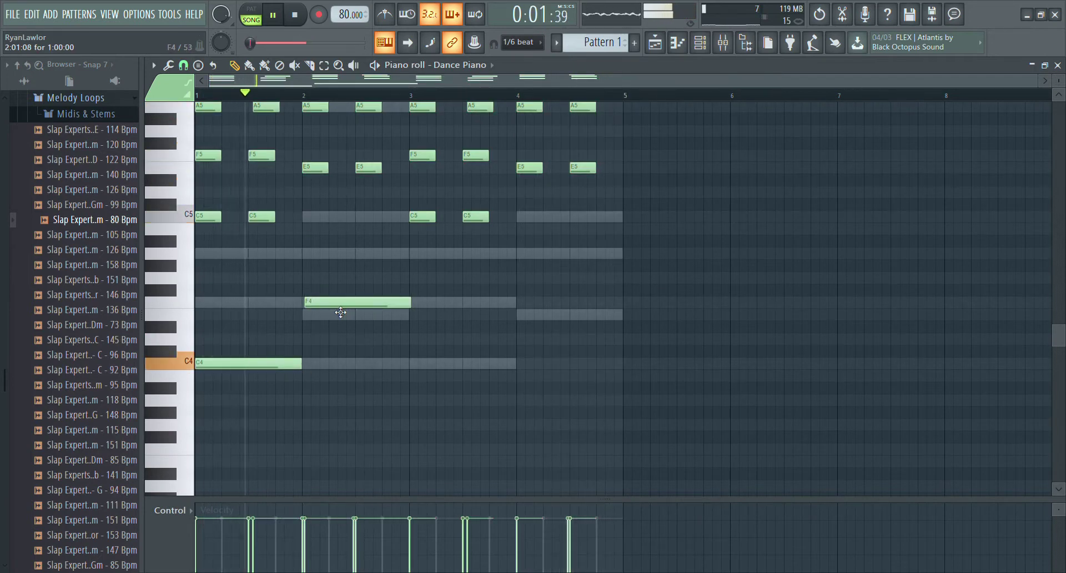
click(417, 375)
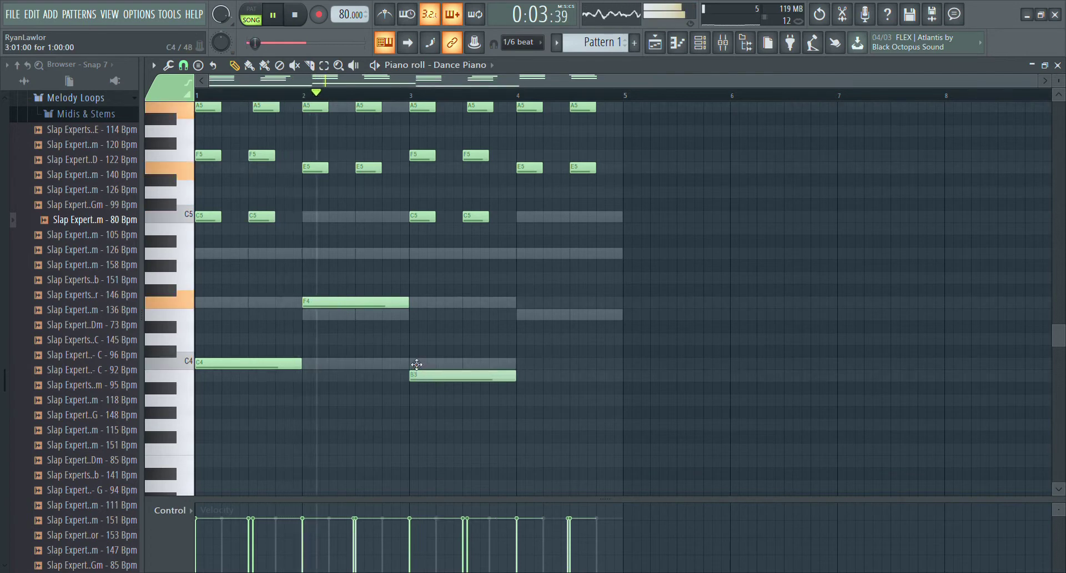
drag(416, 364, 415, 362)
click(527, 255)
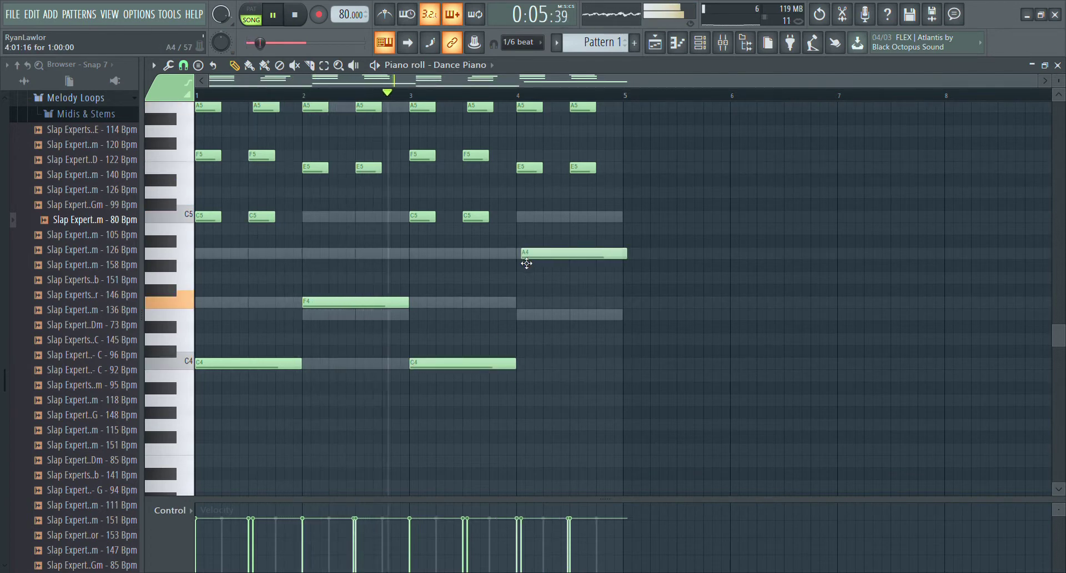
Step: Transpose the four one-bar bass notes in bars 1 to 4 down one octave
drag(655, 404, 190, 266)
key(ctrl+Down)
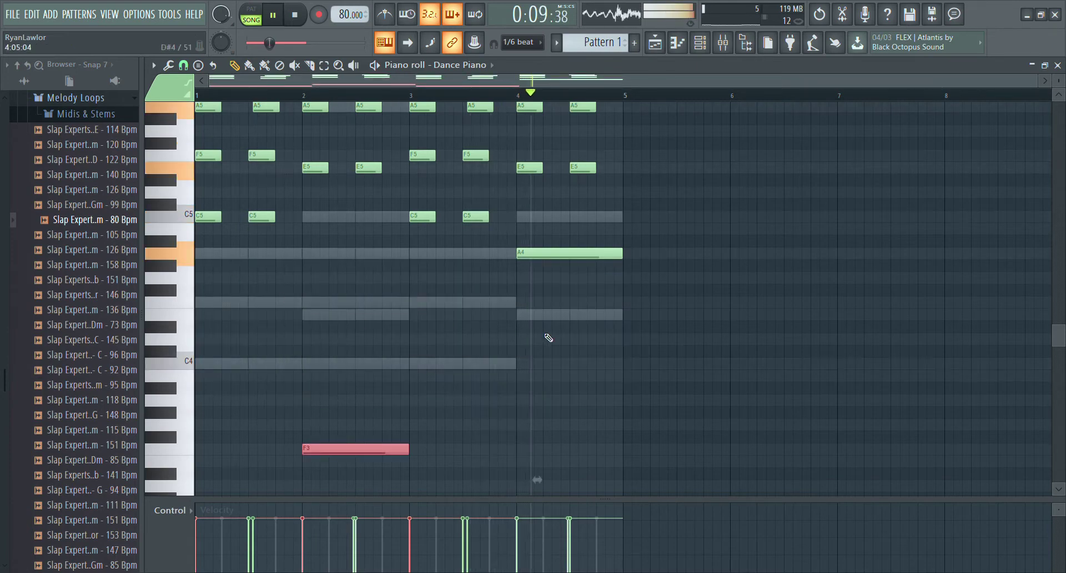
click(566, 252)
key(ctrl+Down)
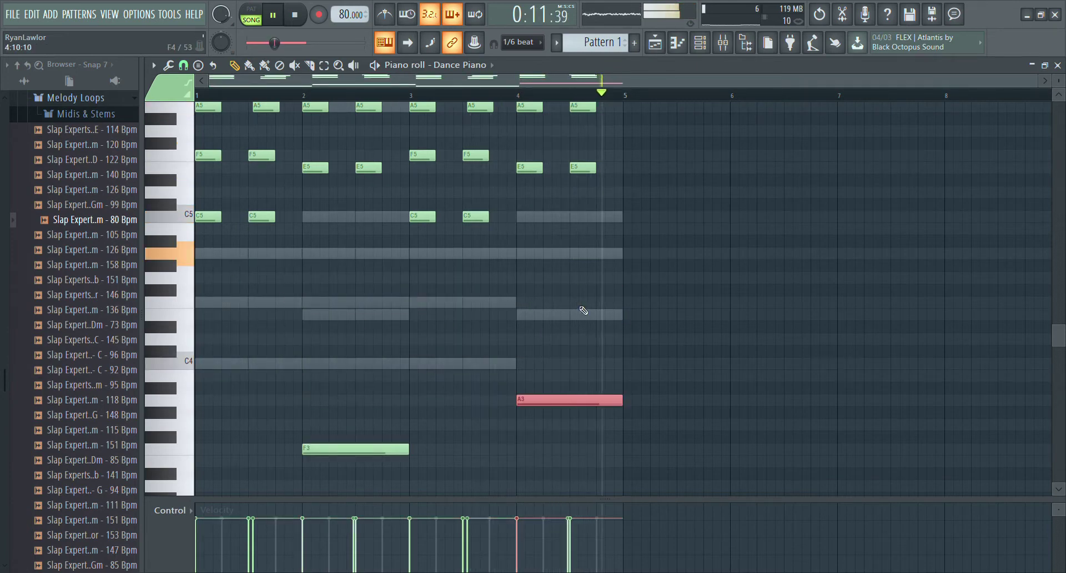
Step: Nudge the second A5 stab in bar 1 slightly earlier to line up with the chord notes below it
scroll(583, 289, down, 3)
scroll(628, 283, down, 1)
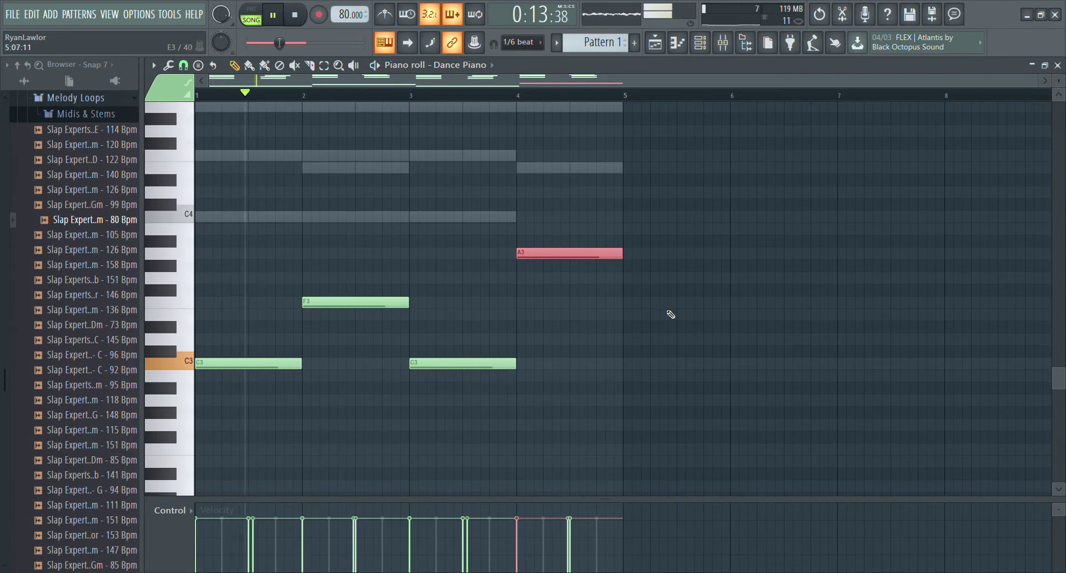
scroll(666, 314, up, 3)
scroll(652, 302, down, 2)
scroll(654, 304, up, 5)
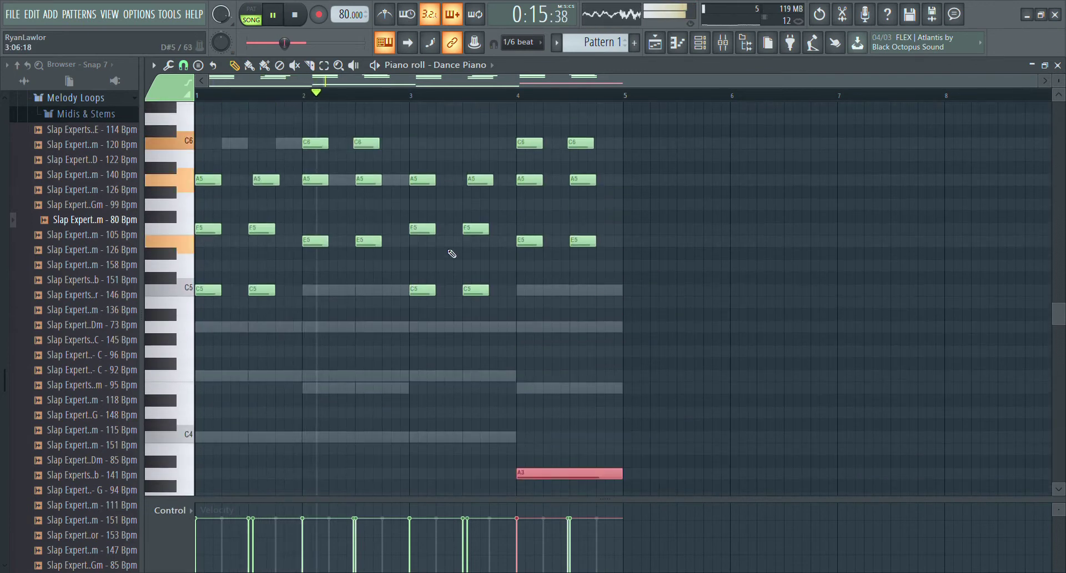
drag(260, 191, 255, 192)
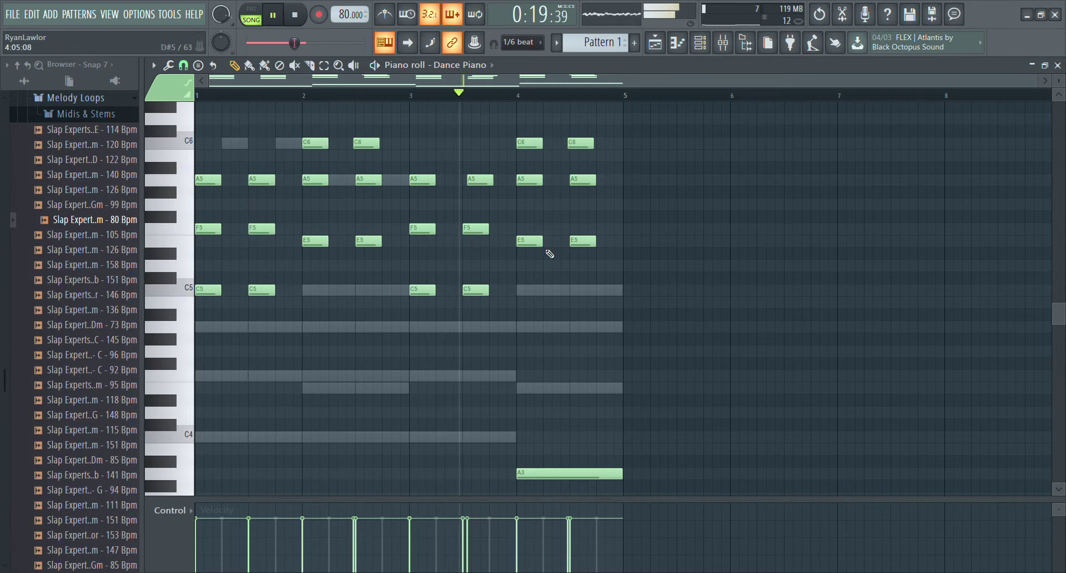
Step: Raise the bass notes in bars 1, 2 and 3 one octave, to C4, F4 and C4
scroll(578, 262, down, 6)
scroll(588, 267, up, 1)
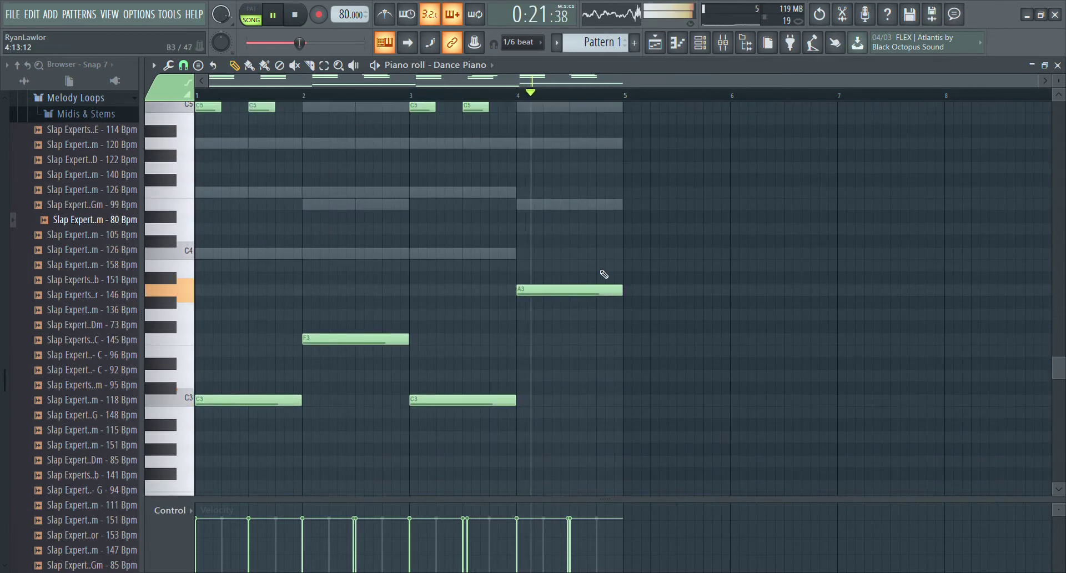
scroll(573, 286, up, 2)
ctrl+drag(328, 468, 418, 482)
ctrl+drag(282, 469, 503, 483)
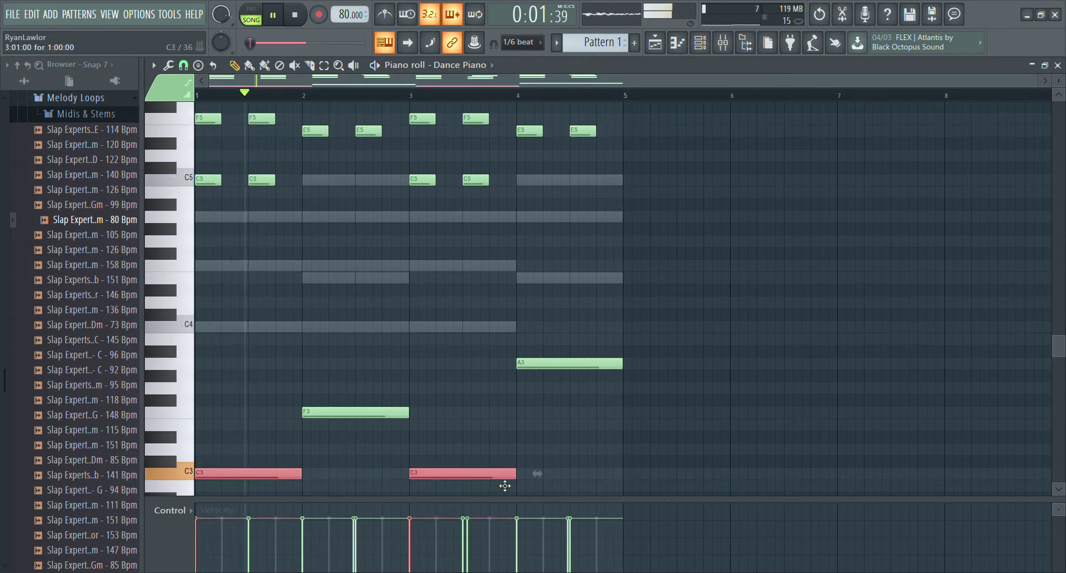
key(ctrl+Up)
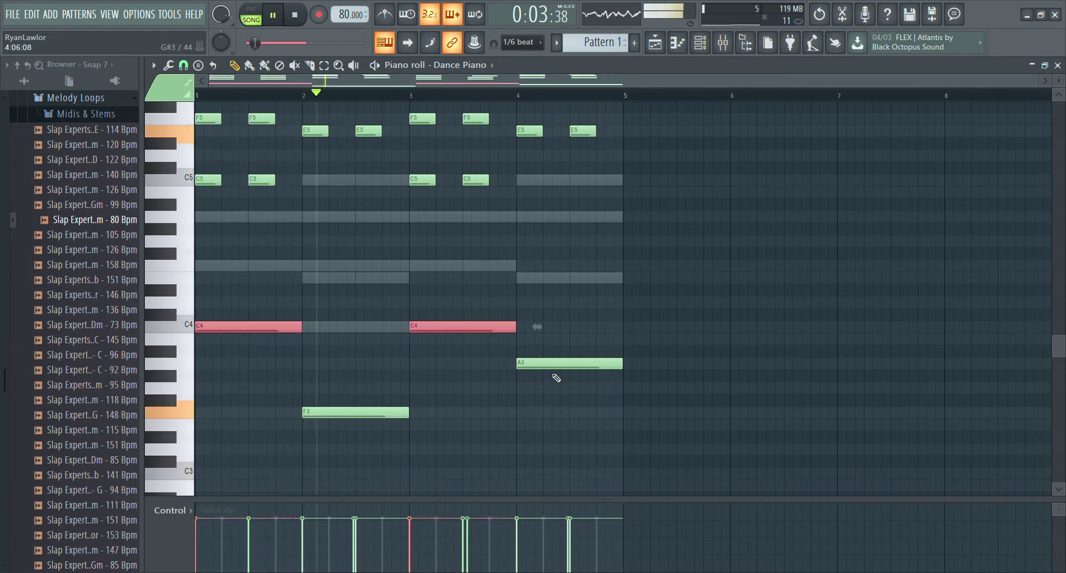
scroll(547, 359, down, 1)
click(342, 384)
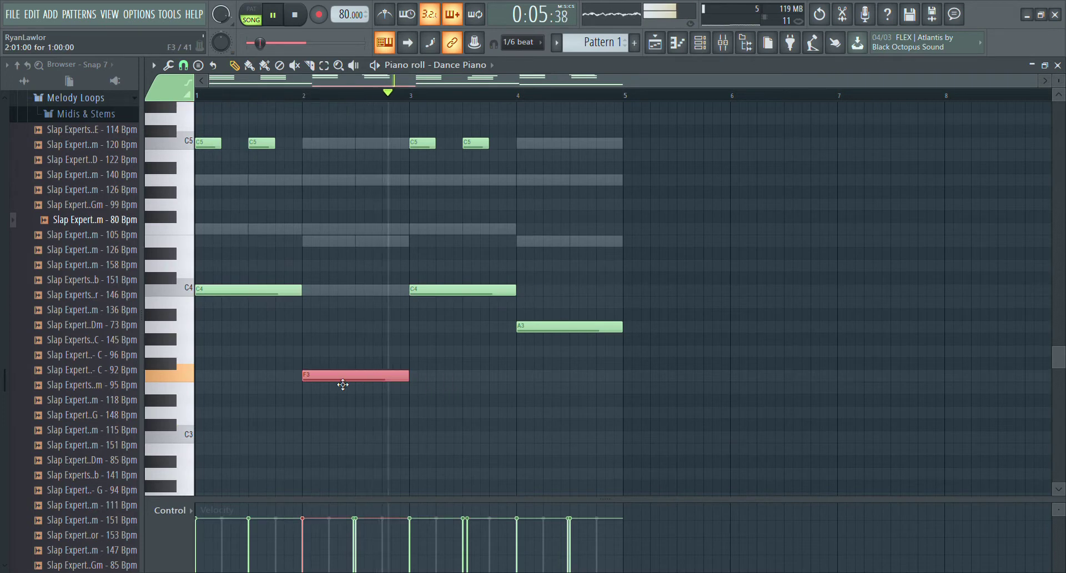
key(ctrl+Up)
Step: Nudge the second A5 stab in bar 3 earlier to line up with its chord, and close the piano roll
scroll(571, 355, up, 3)
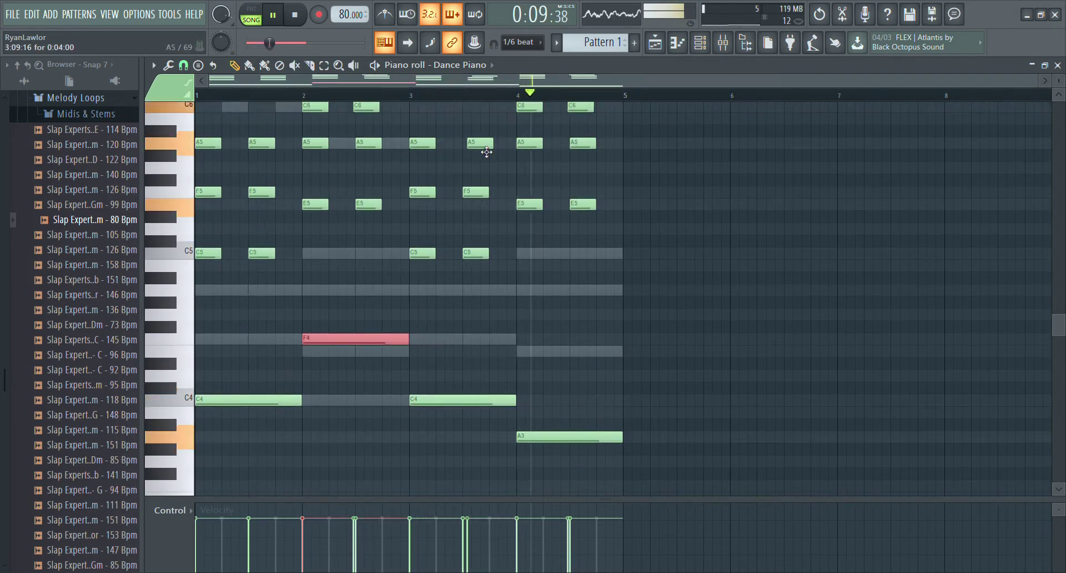
drag(484, 150, 481, 151)
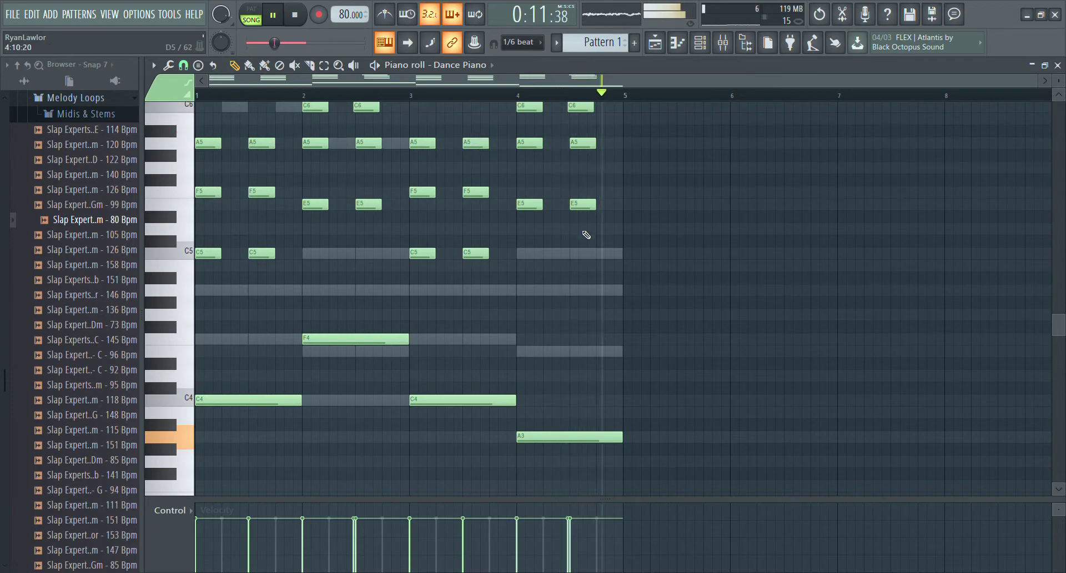
scroll(585, 234, up, 2)
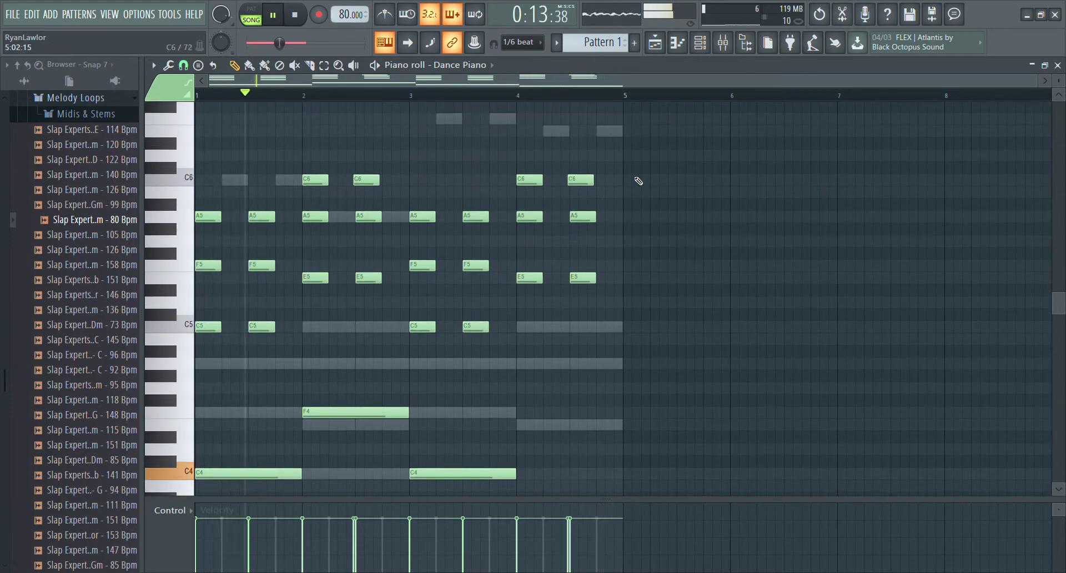
click(1057, 65)
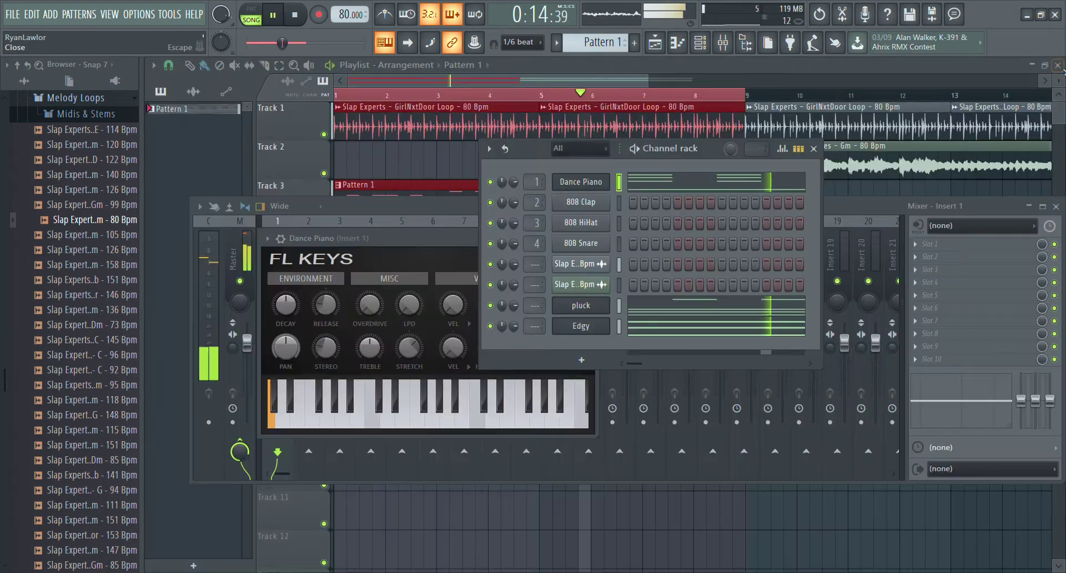
Step: Audition playlist bars 9 to 16 by looping that range, and clear the time selection
click(488, 79)
drag(336, 96, 956, 119)
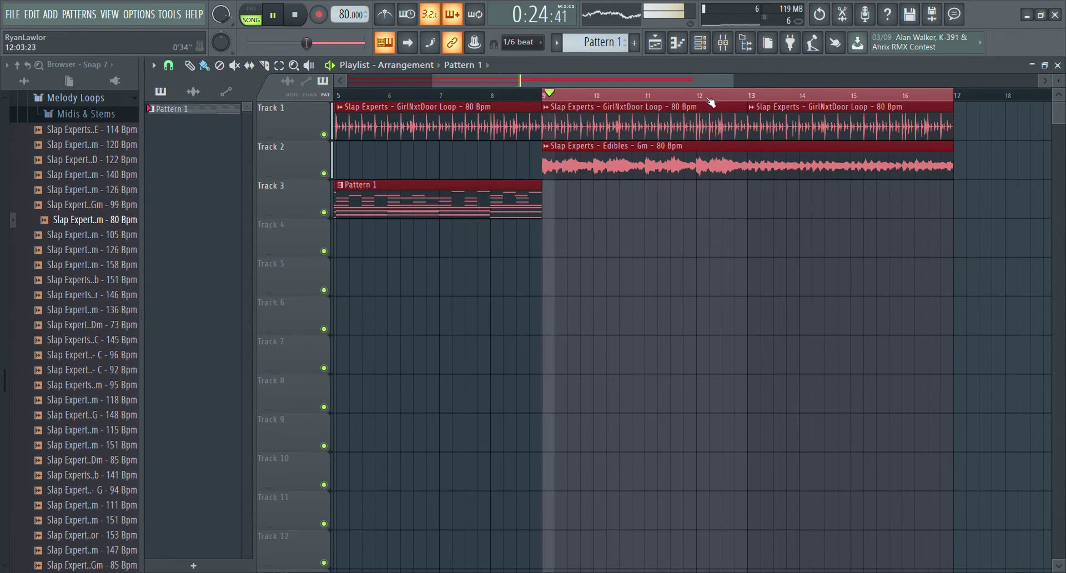
scroll(723, 97, down, 3)
scroll(689, 96, up, 4)
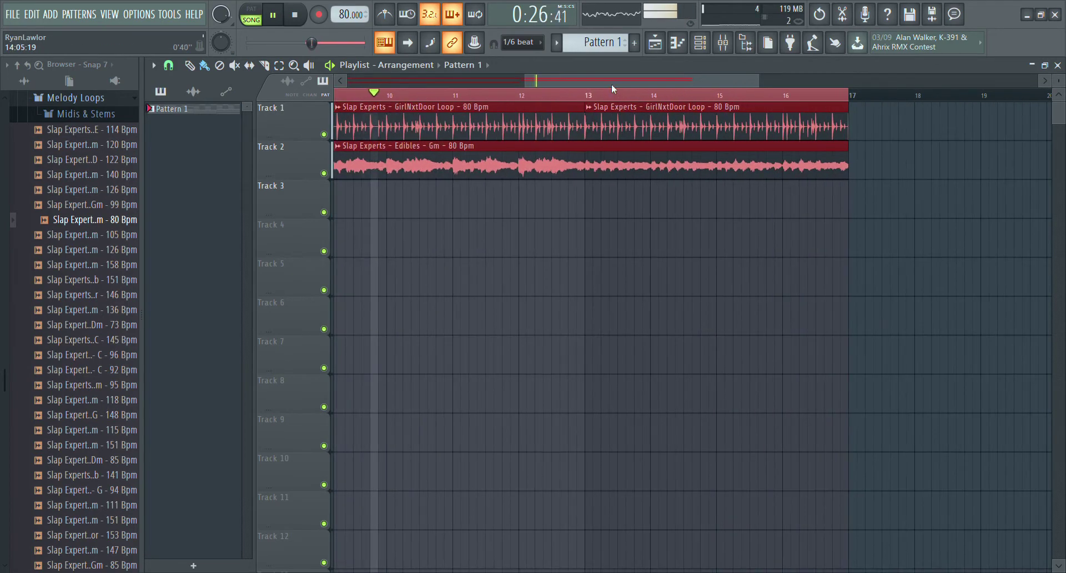
scroll(634, 98, down, 3)
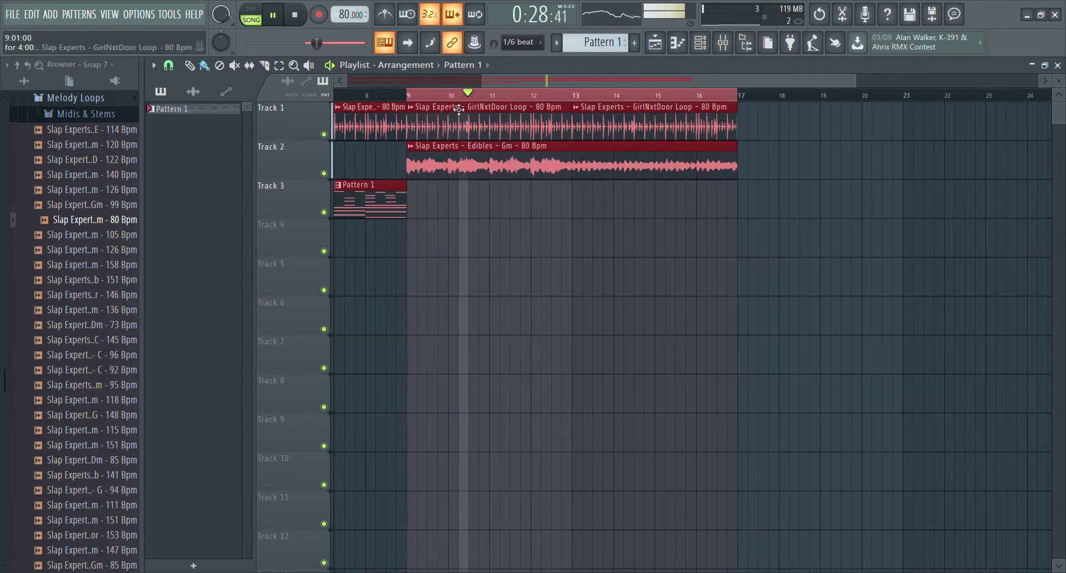
drag(407, 95, 737, 104)
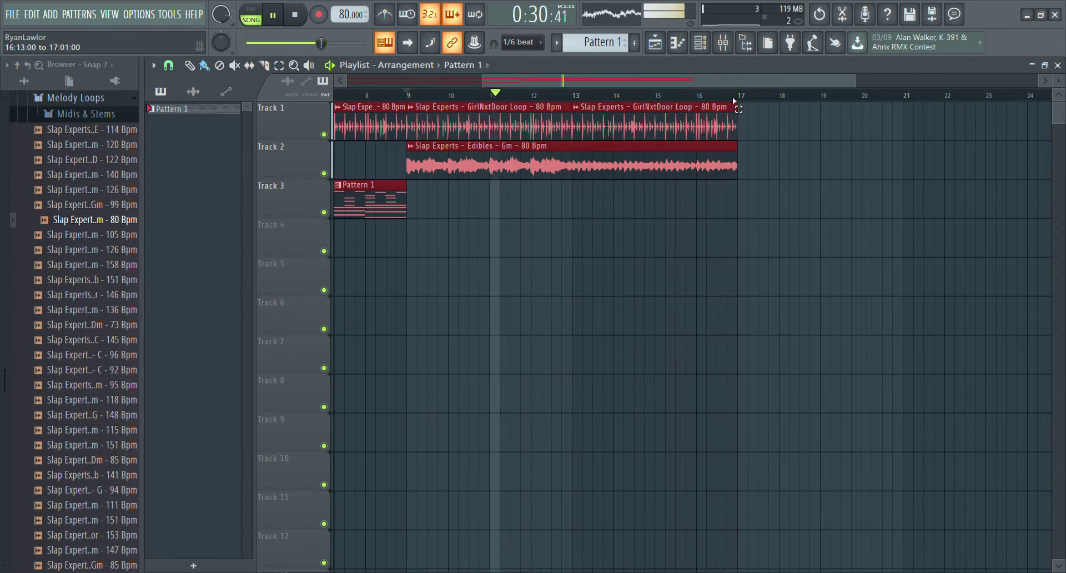
Step: Route the GirlNxtDoor drum loop to mixer Insert 5 and add a Fruity soft clipper with its threshold at maximum
double_click(577, 126)
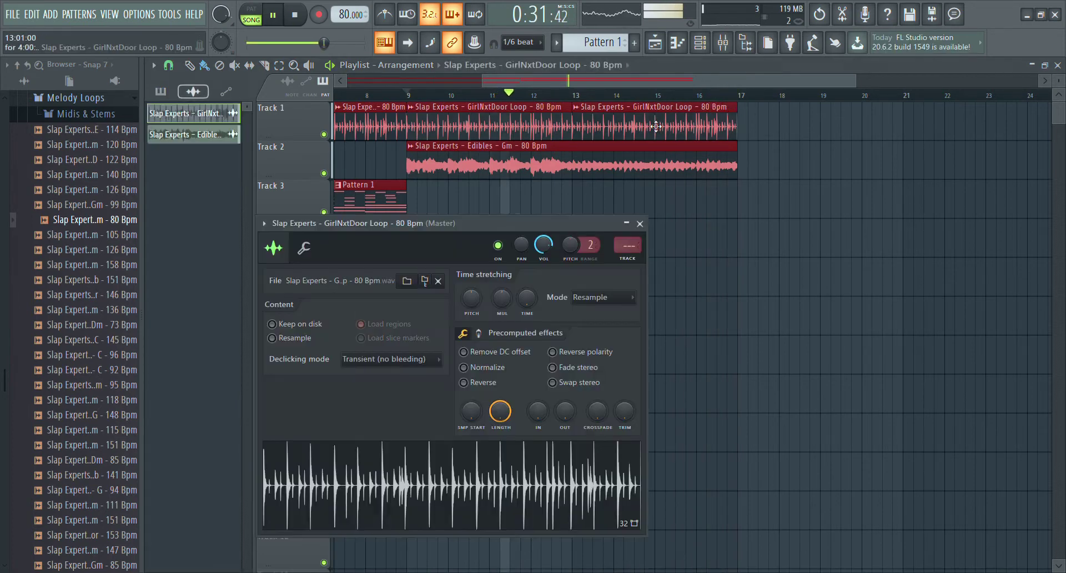
double_click(625, 253)
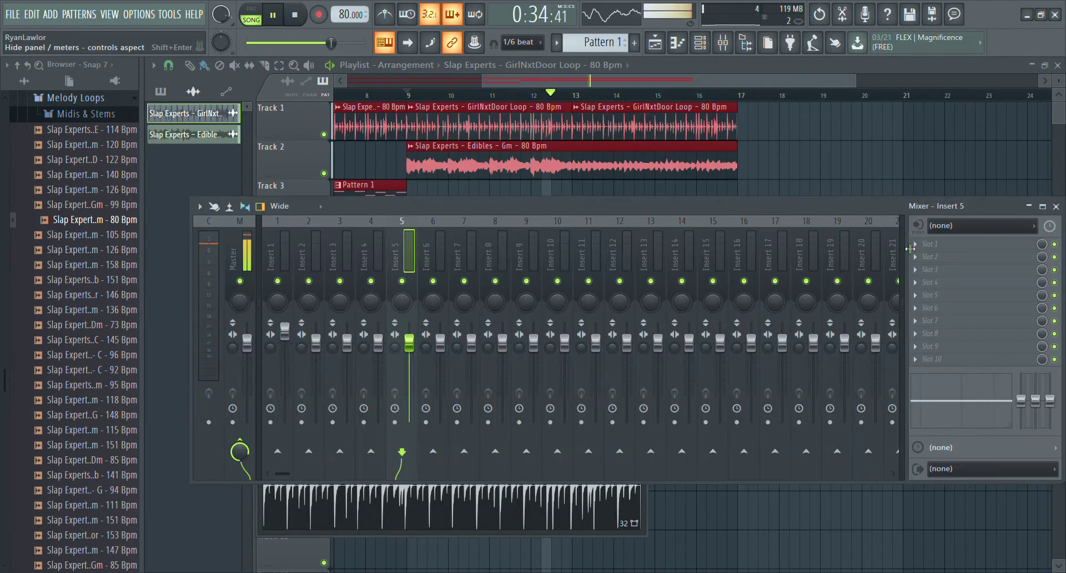
click(754, 222)
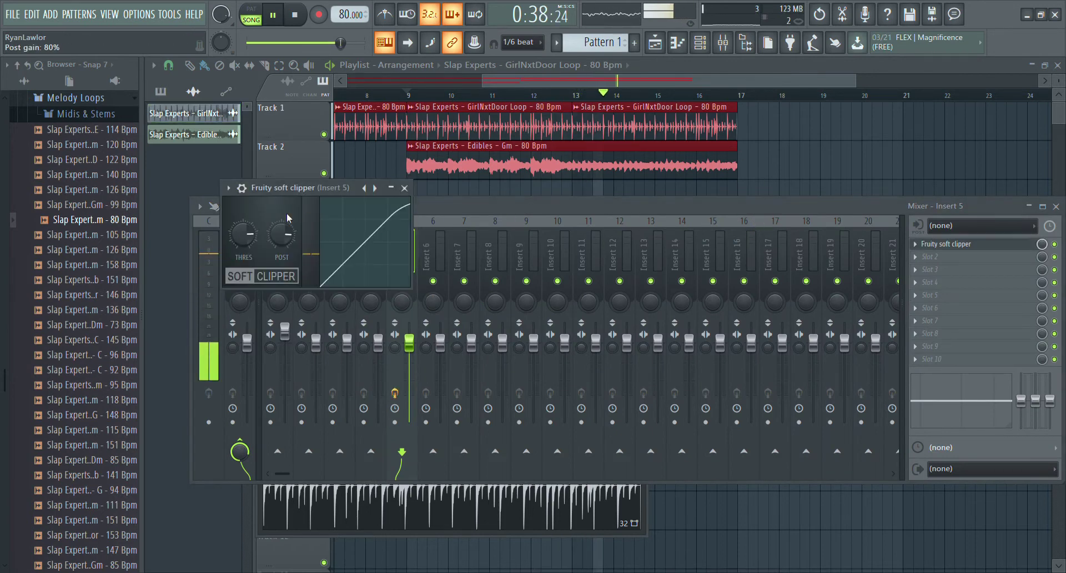
drag(244, 235, 245, 206)
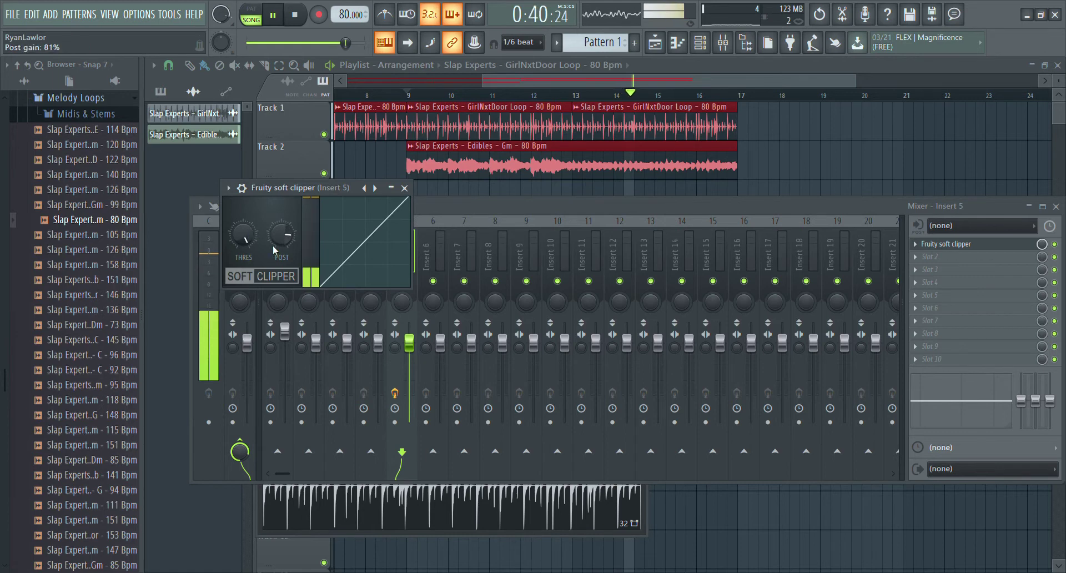
Step: Add Maximus after the soft clipper on Insert 5, using the Lo fi preset with the master post gain at about 3 dB
click(917, 257)
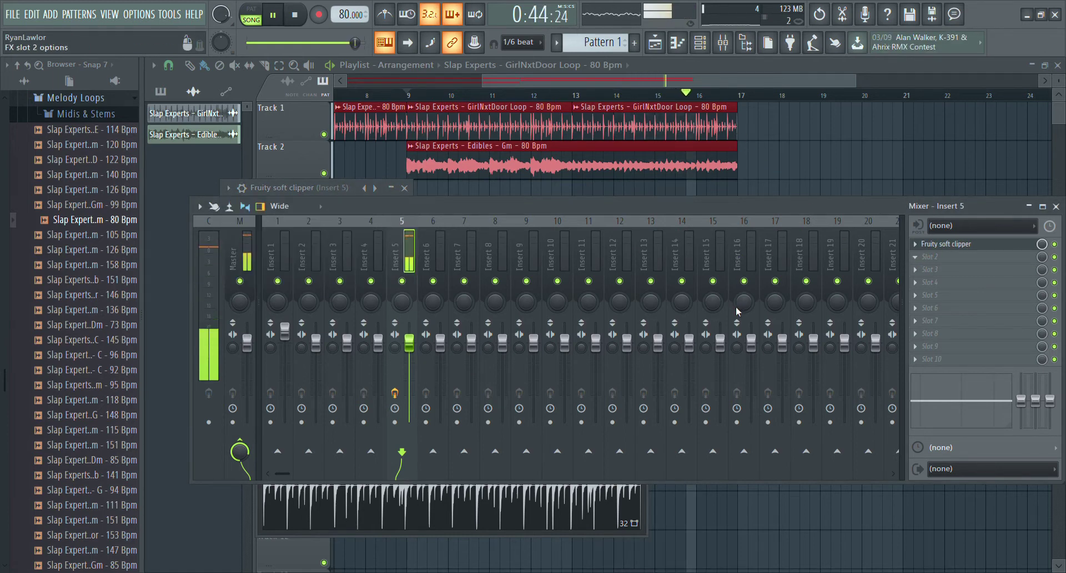
click(736, 328)
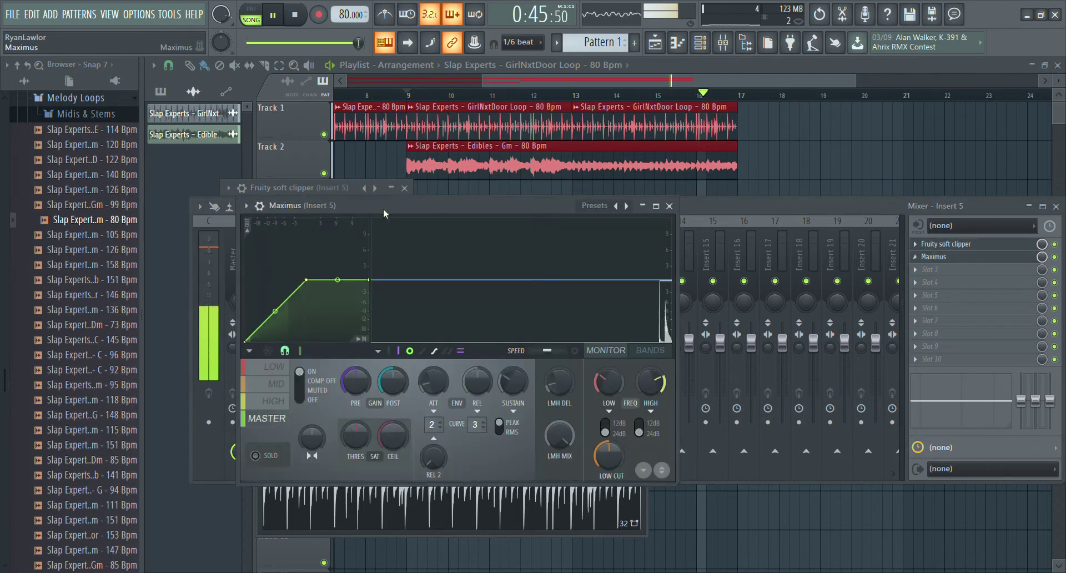
click(246, 205)
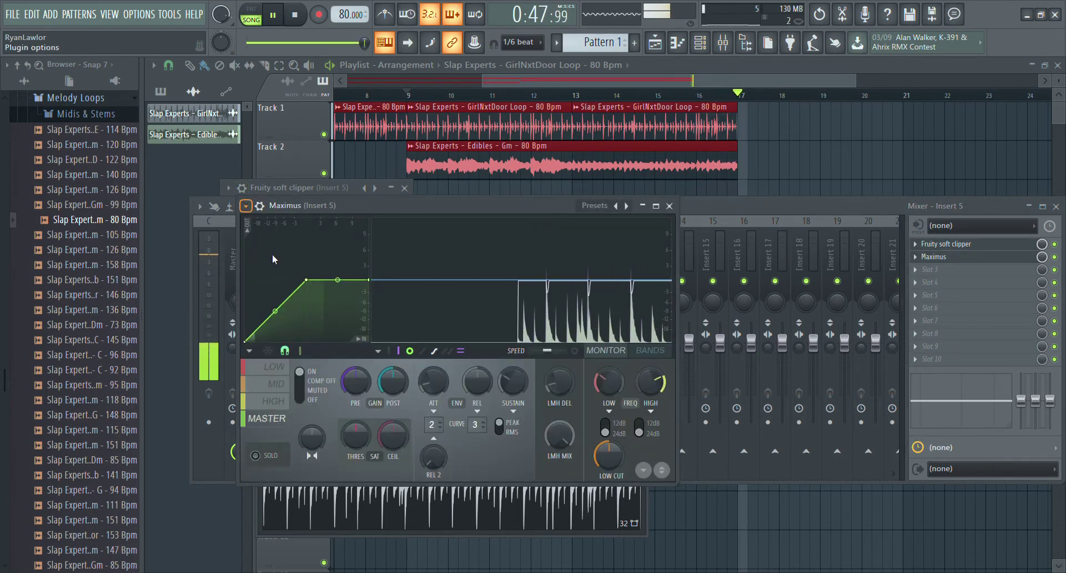
click(494, 163)
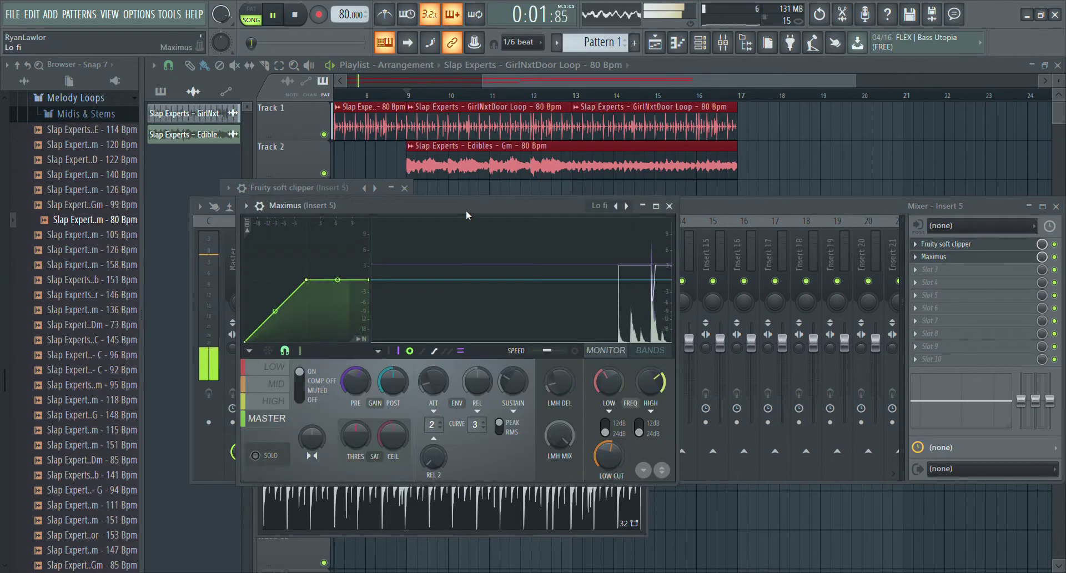
drag(471, 228, 484, 220)
drag(410, 374, 410, 353)
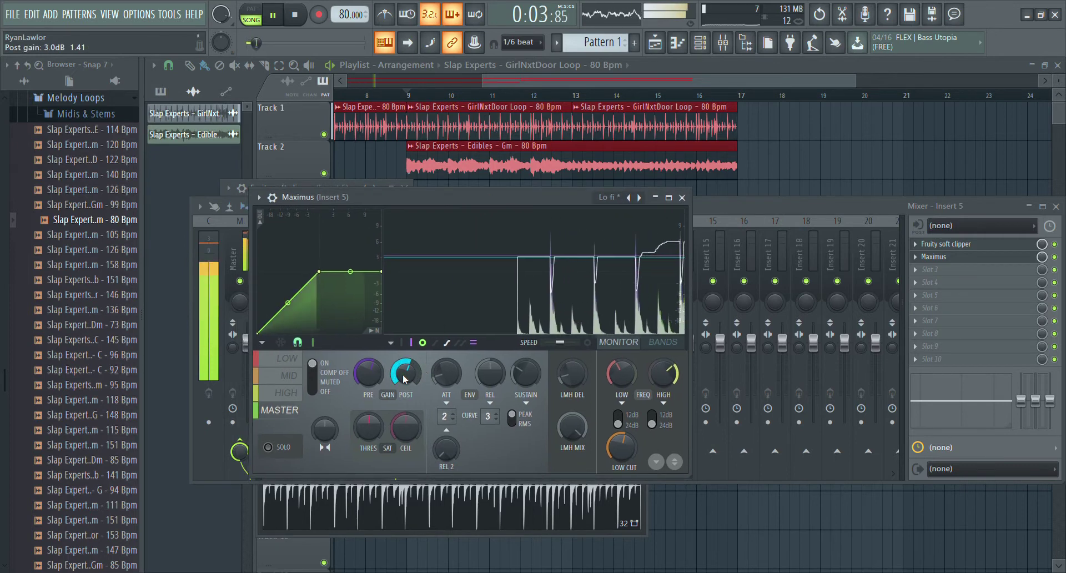
click(682, 197)
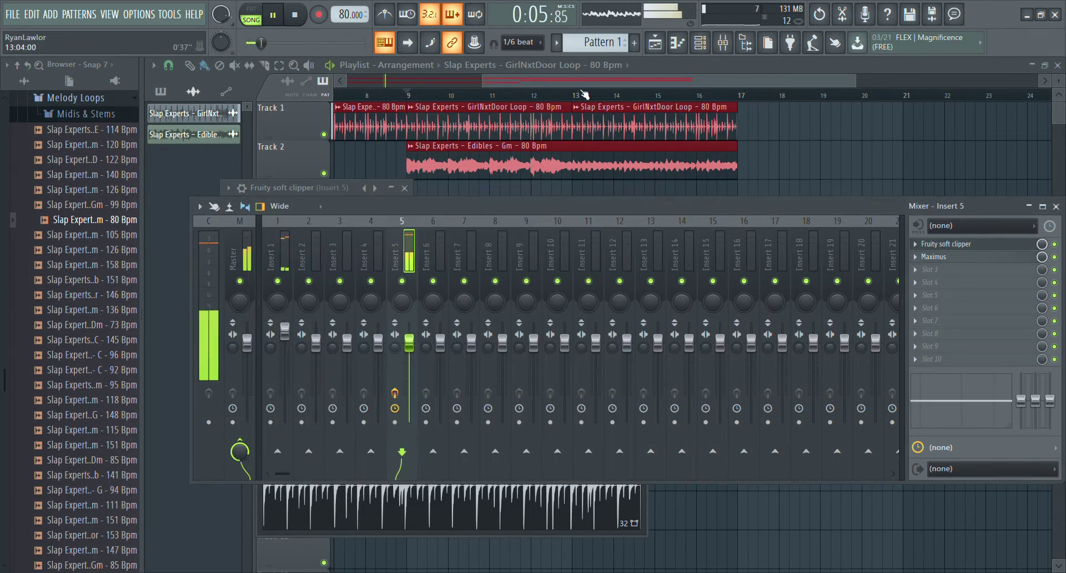
Step: Return to the start of the playlist arrangement and deselect all clips
click(358, 72)
drag(674, 81, 471, 78)
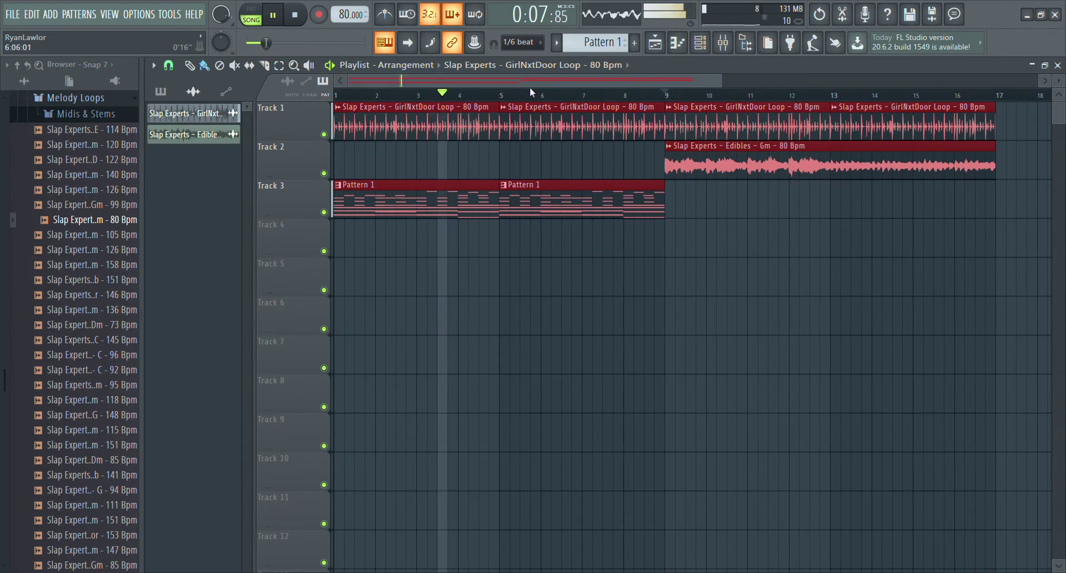
click(586, 267)
right_click(684, 268)
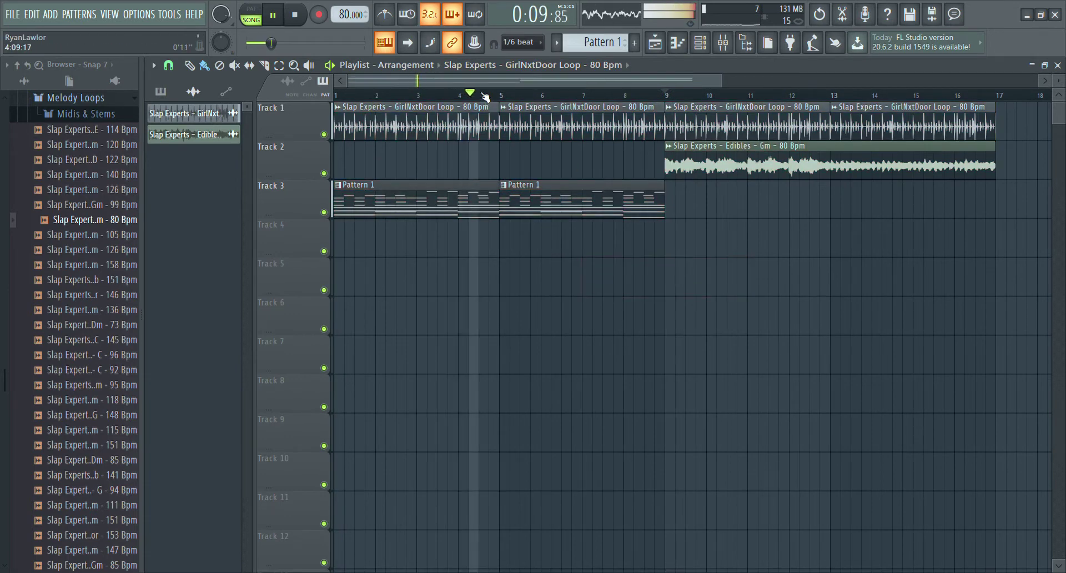
scroll(526, 85, down, 4)
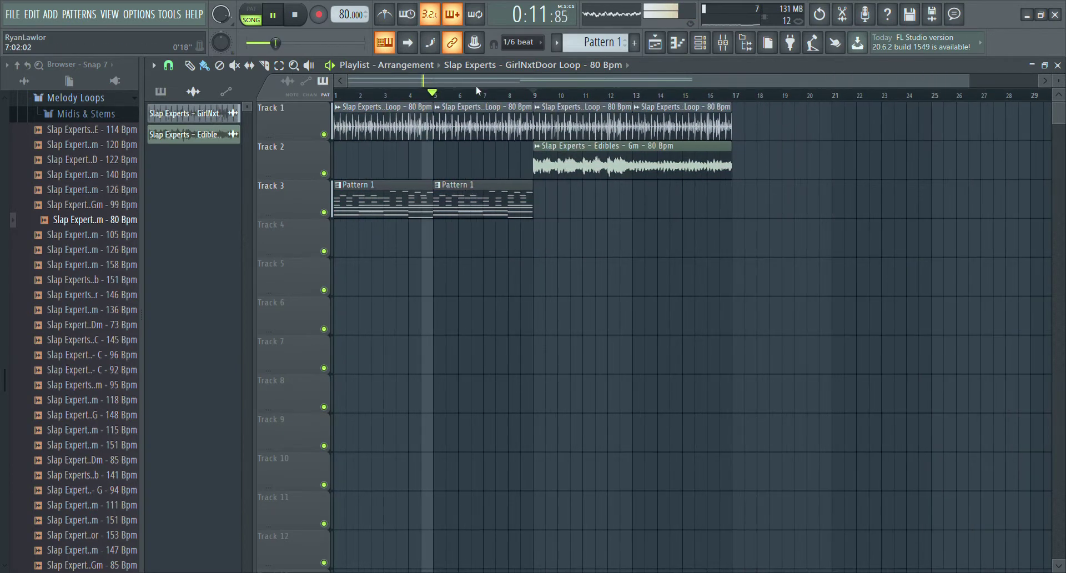
scroll(475, 85, up, 3)
scroll(502, 82, down, 3)
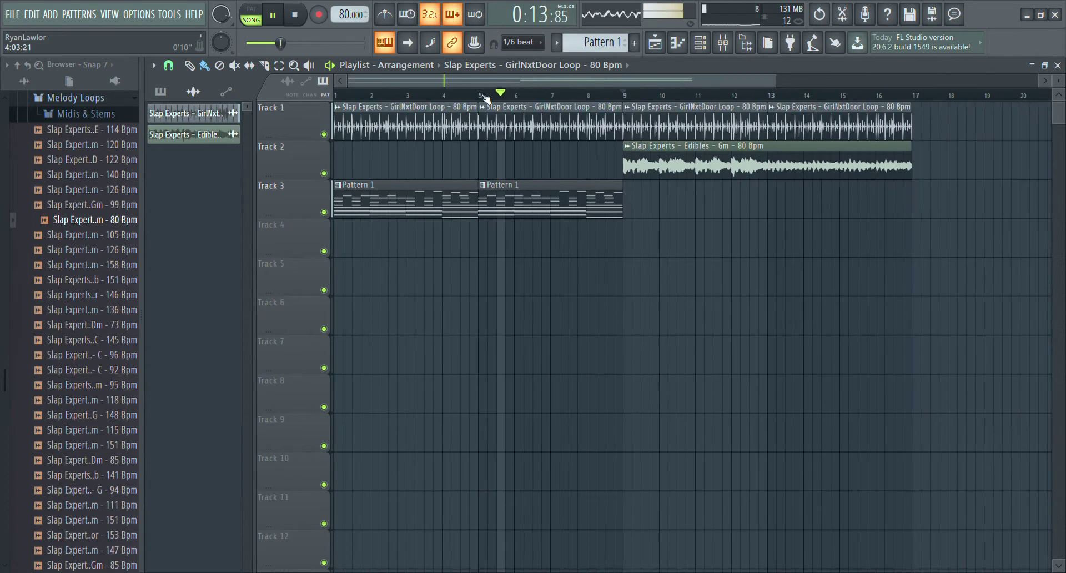
Step: Examine the pluck notes of Pattern 1 in the piano roll and audition the pattern on its own
click(700, 42)
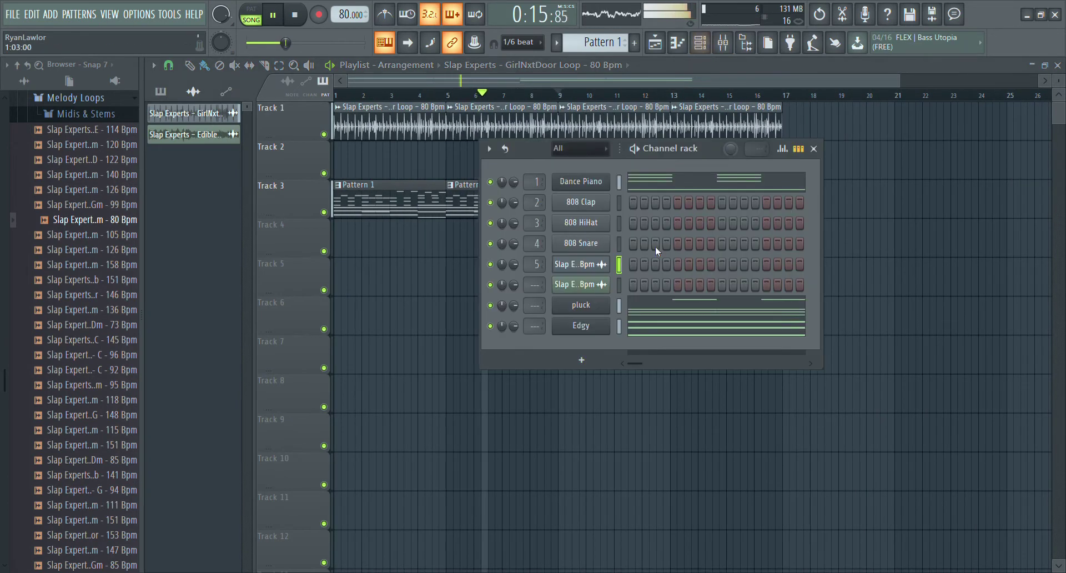
click(664, 309)
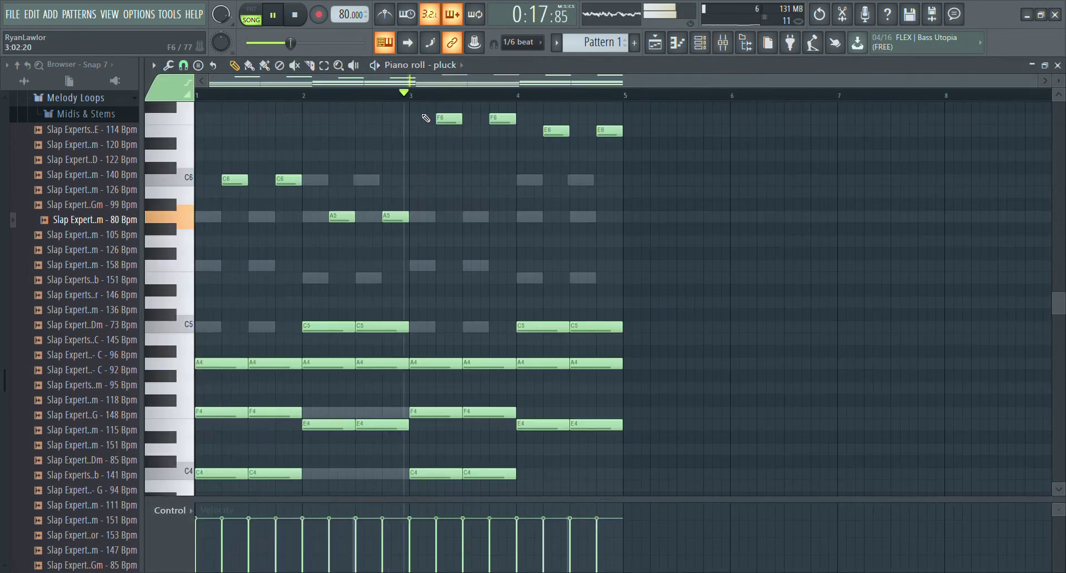
scroll(513, 202, down, 2)
scroll(509, 243, up, 2)
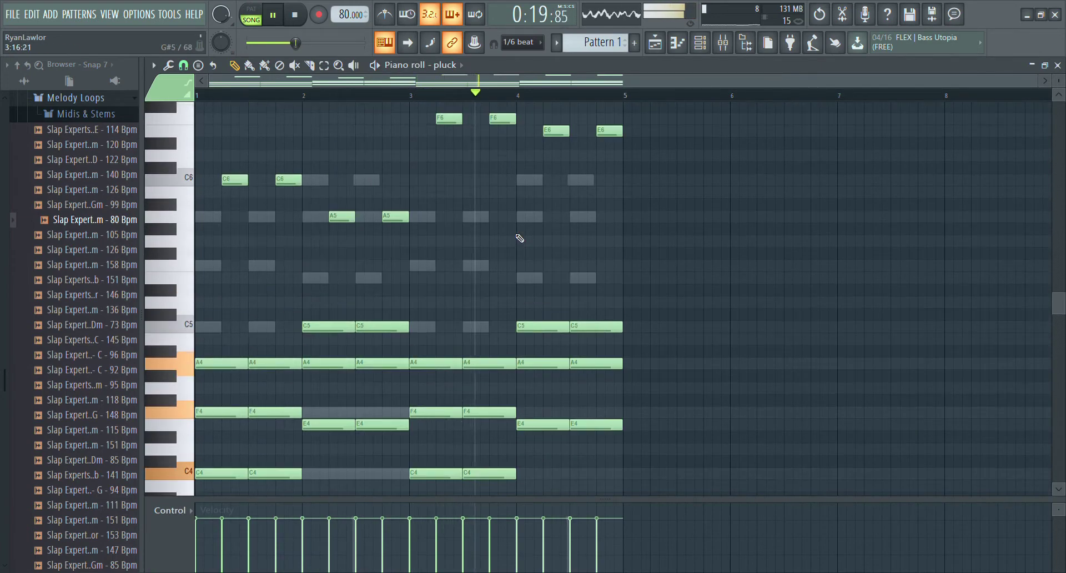
click(250, 13)
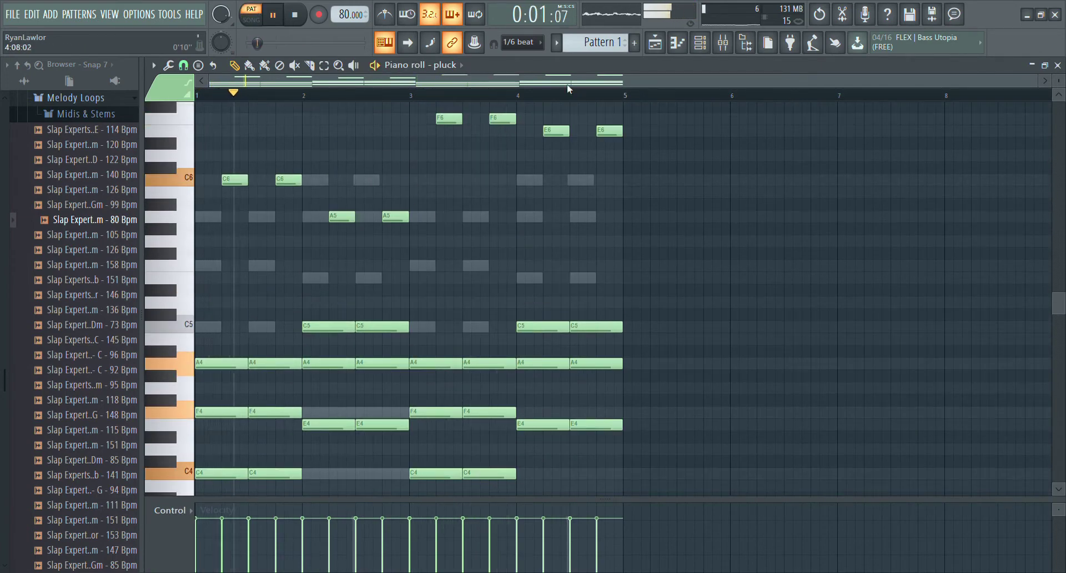
Step: Move the Edgy notes from Pattern 1 into Pattern 2 and the Dance Piano notes into Pattern 3
click(700, 42)
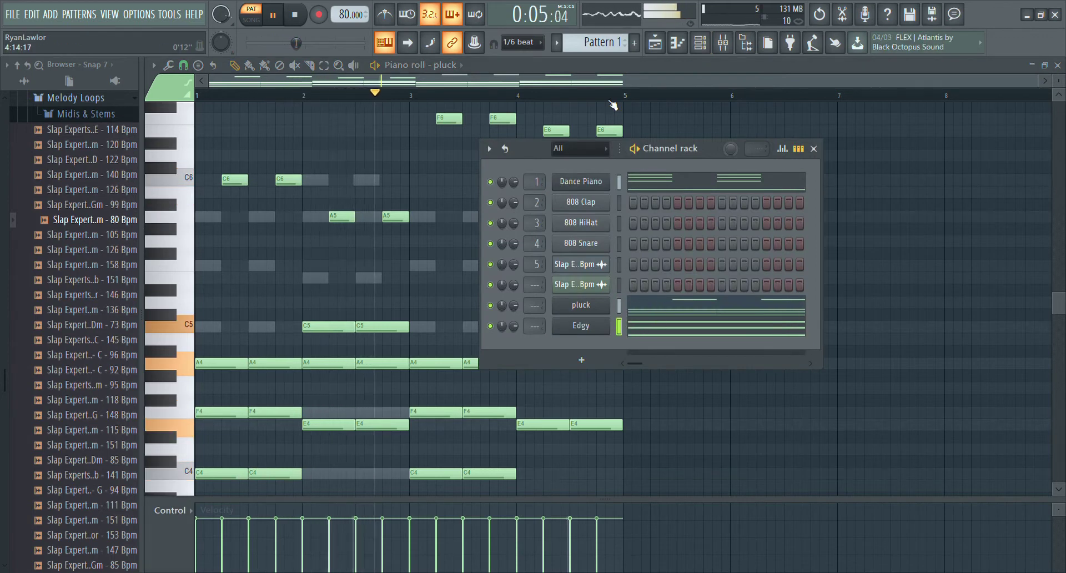
scroll(603, 48, down, 1)
scroll(604, 48, up, 1)
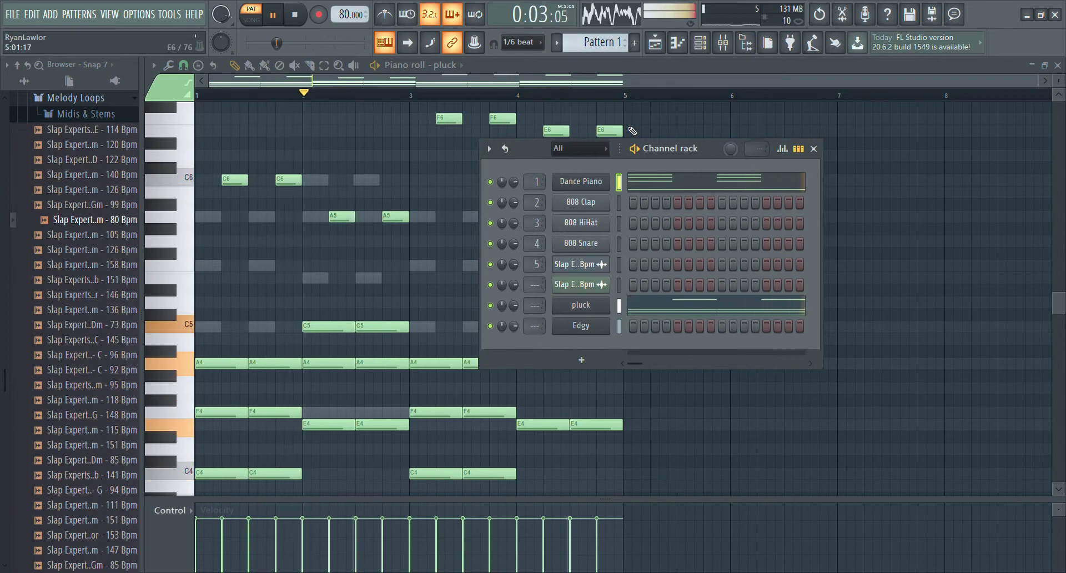
mouse_move(605, 50)
mouse_down()
mouse_move(606, 34)
mouse_move(605, 50)
mouse_up()
scroll(605, 49, up, 1)
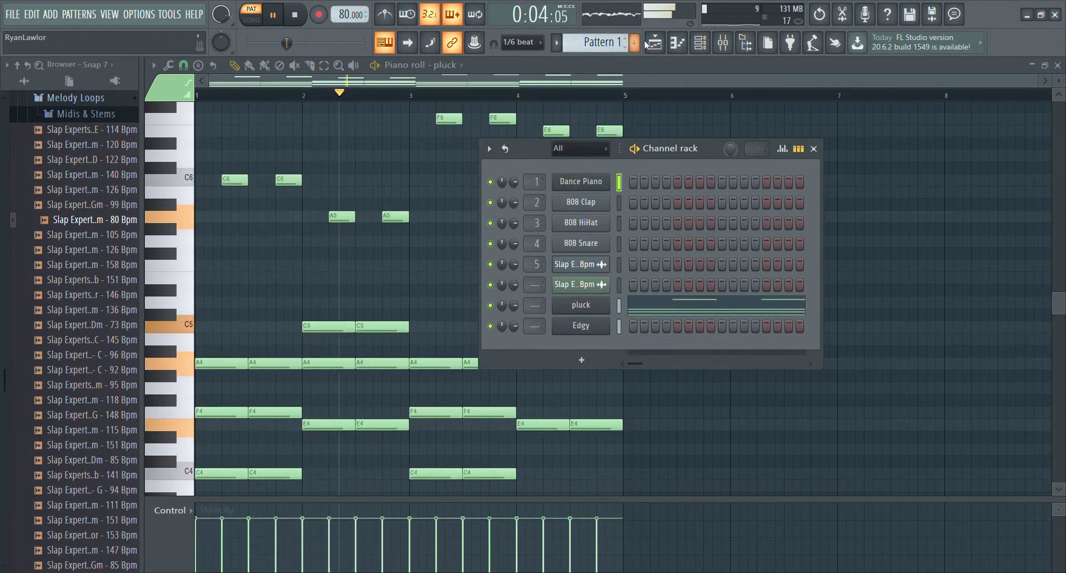
Step: Return to the playlist in song mode and place Pattern 2 on Track 4 at bar 5
click(655, 43)
key(l)
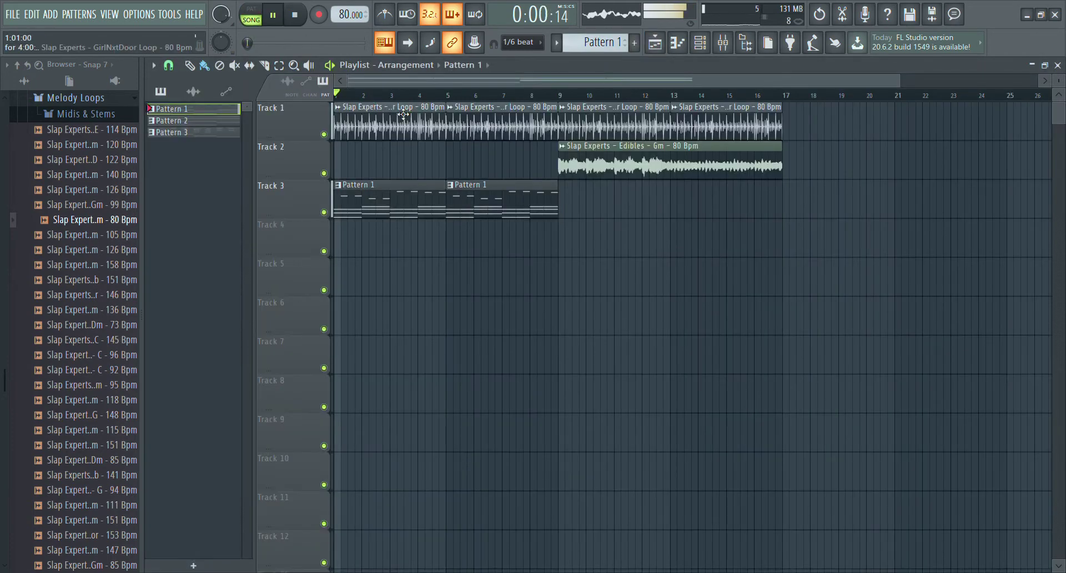
scroll(435, 84, up, 3)
scroll(437, 82, down, 3)
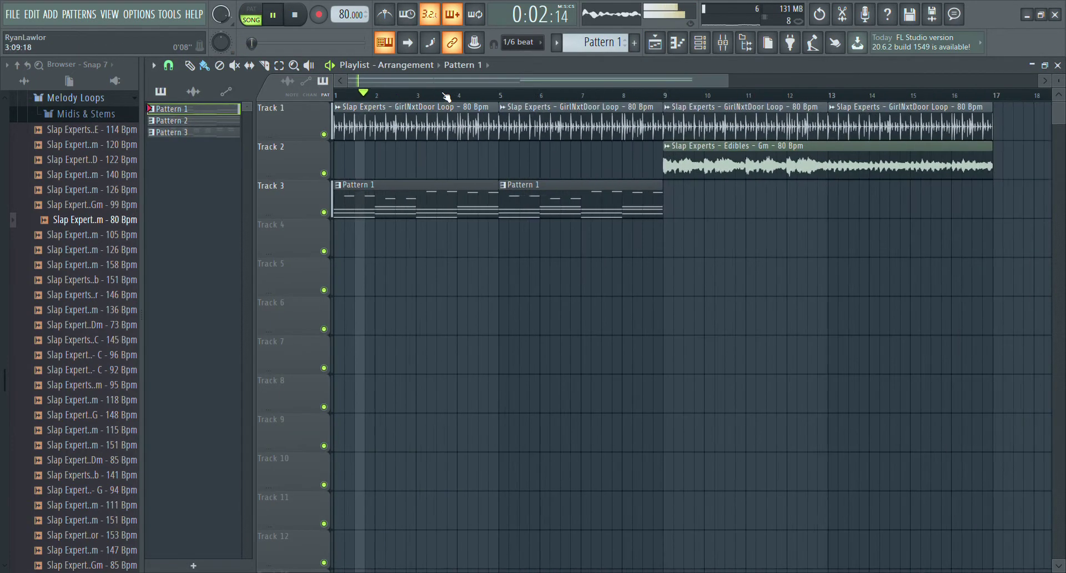
scroll(577, 53, down, 1)
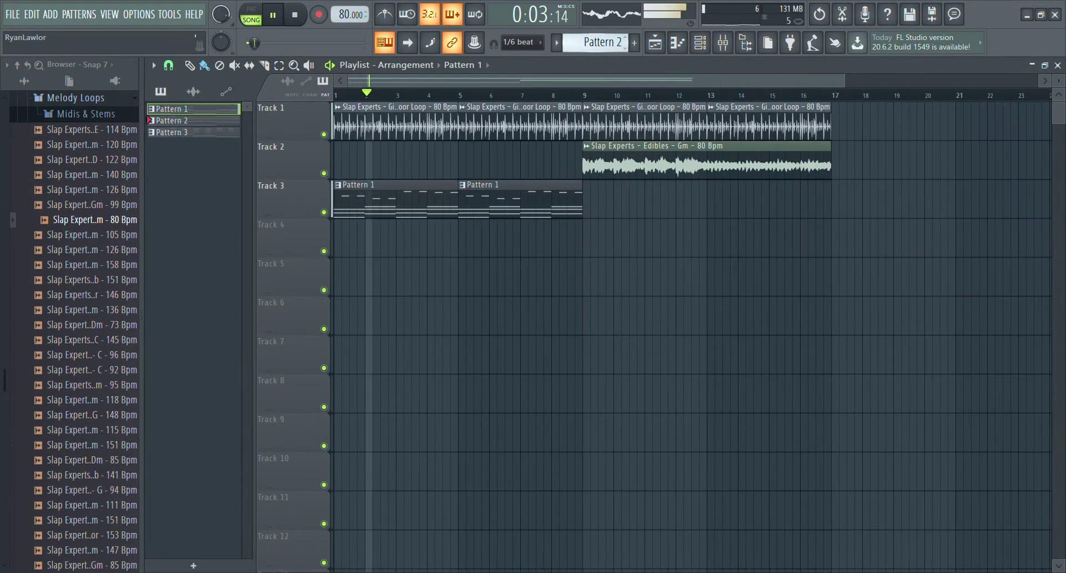
click(465, 245)
Step: Place Pattern 3 on Track 5 at bar 9 and duplicate it to bar 13
scroll(616, 58, down, 1)
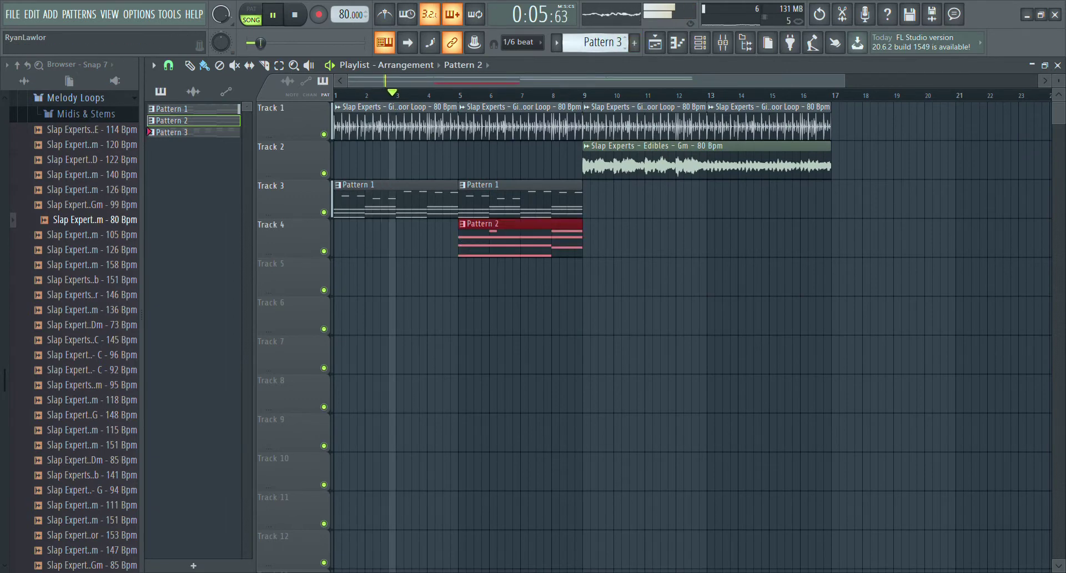
click(588, 243)
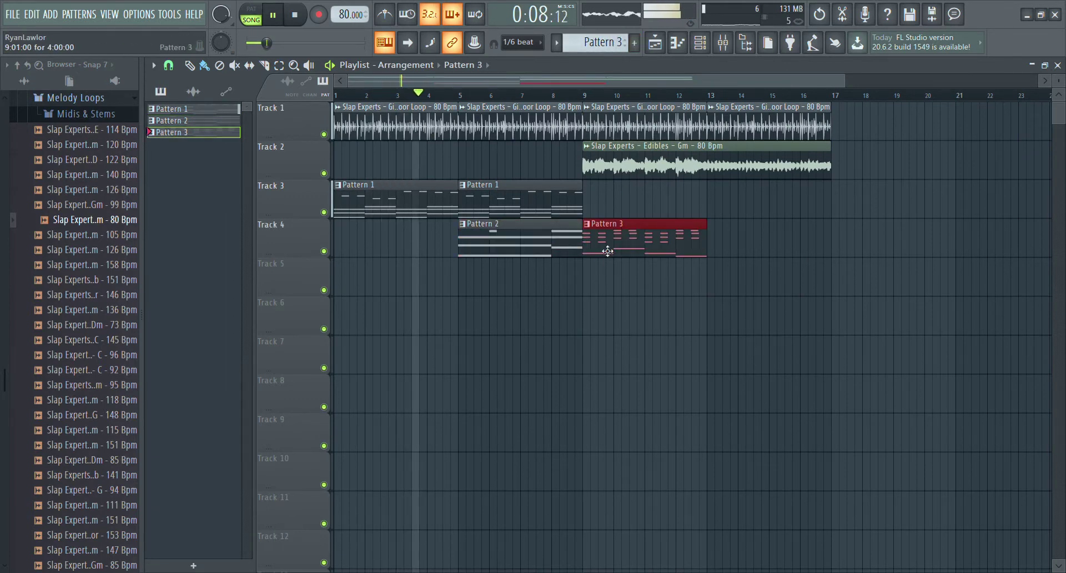
drag(608, 251, 608, 292)
key(ctrl+b)
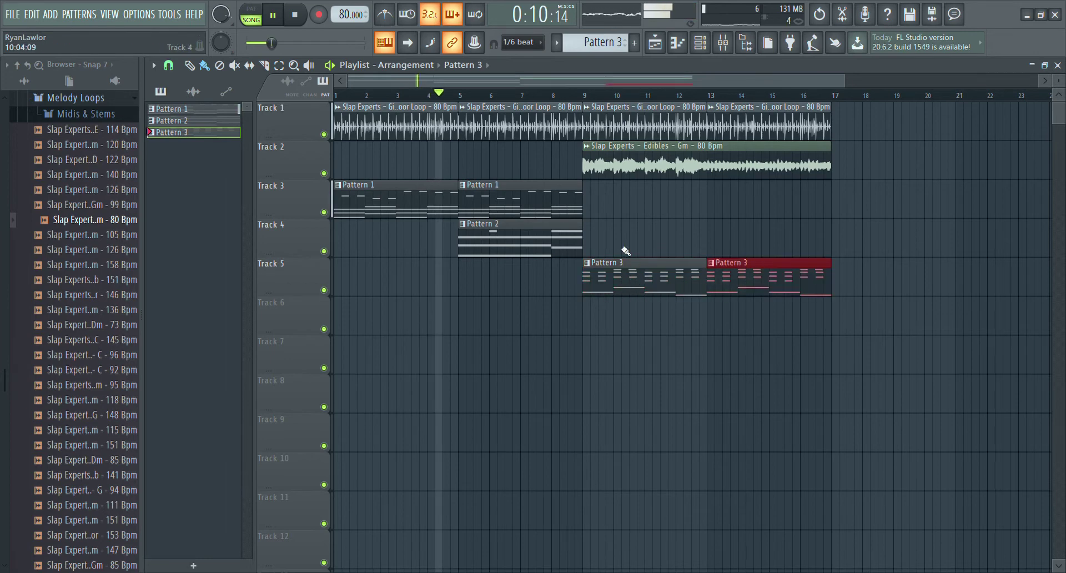
Step: Duplicate the Pattern 1 and Pattern 2 clips of bars 5 to 8 twice, filling bars 9 to 16
drag(617, 233, 494, 197)
key(ctrl+b)
key(ctrl+b)
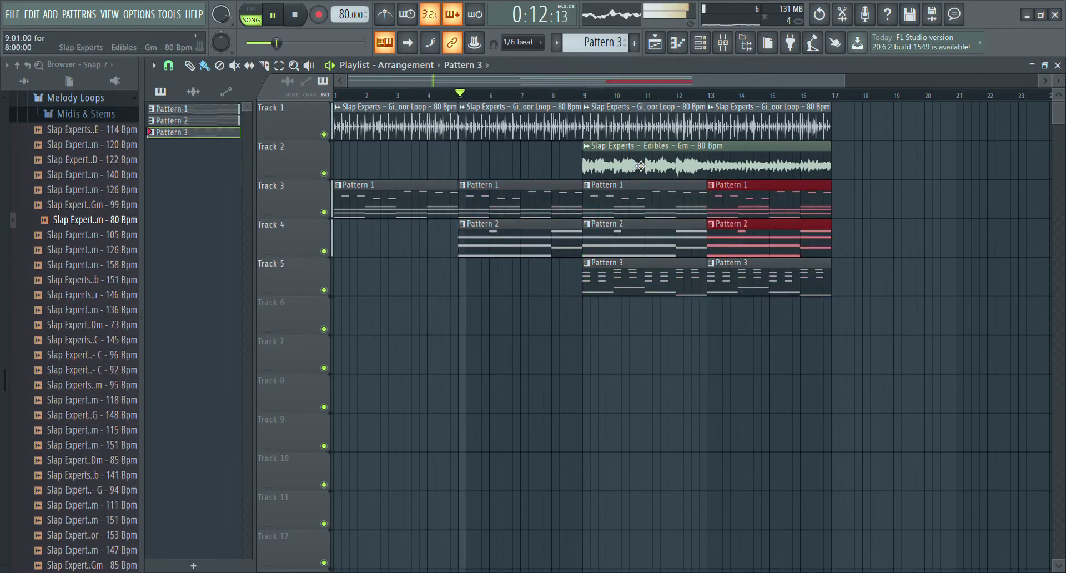
Step: Open the Edibles melody sample in Edison and audition the region from 13:046 to 17:024 with song playback stopped
double_click(734, 173)
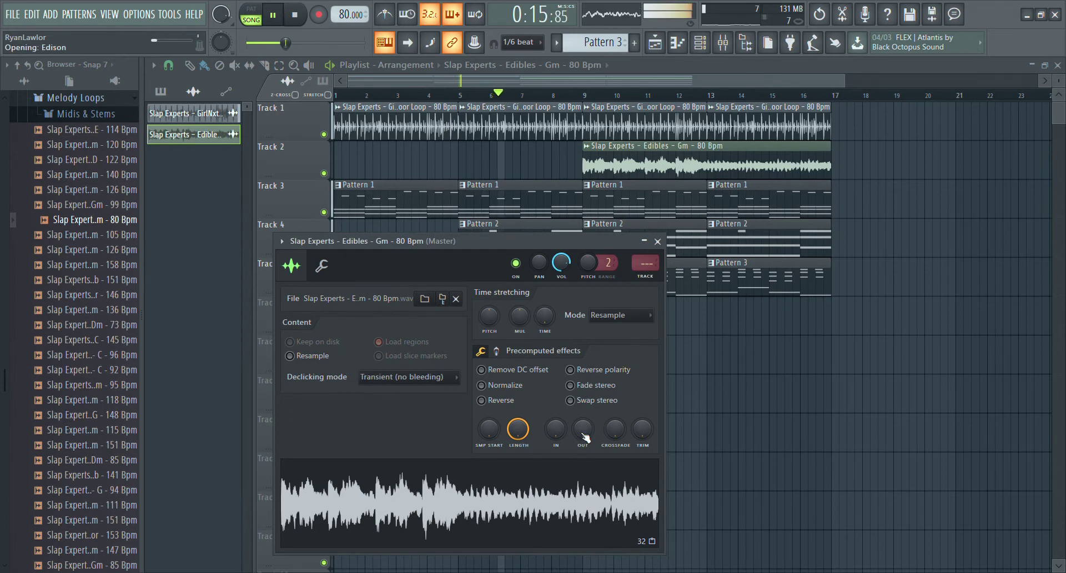
click(443, 298)
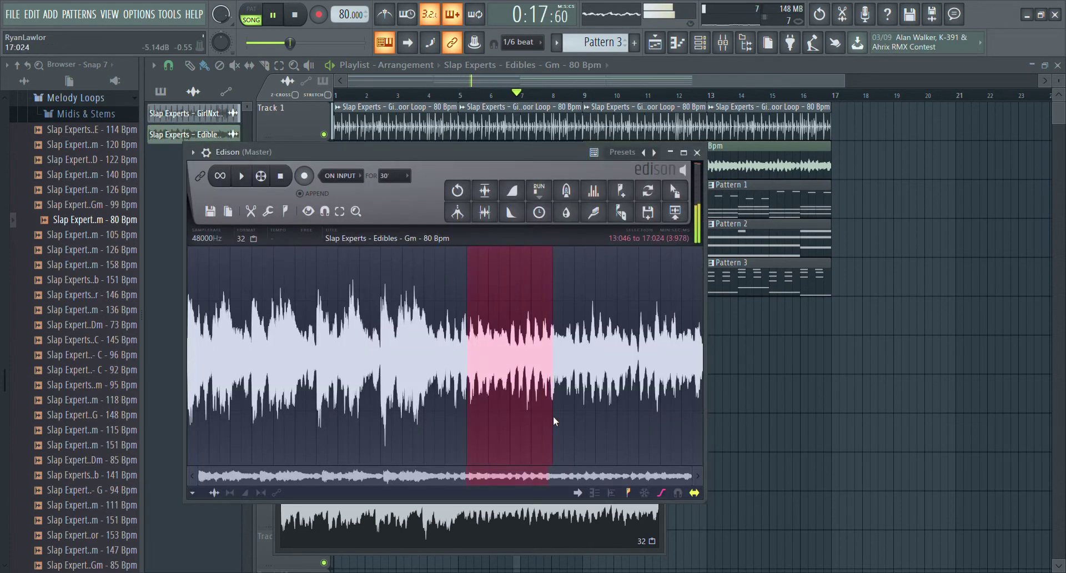
key(space)
click(293, 16)
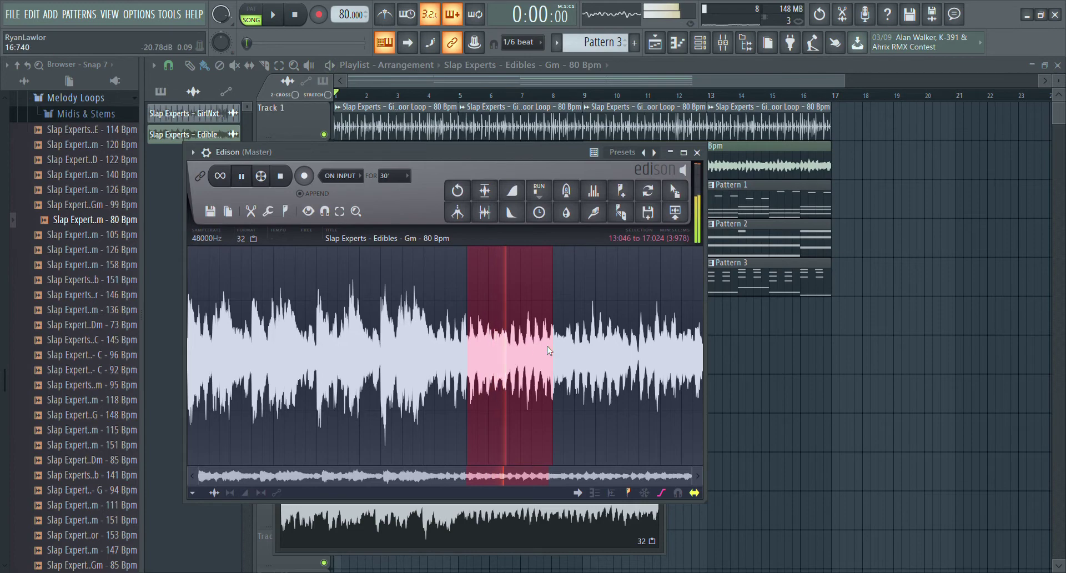
scroll(477, 442, up, 3)
key(space)
key(space)
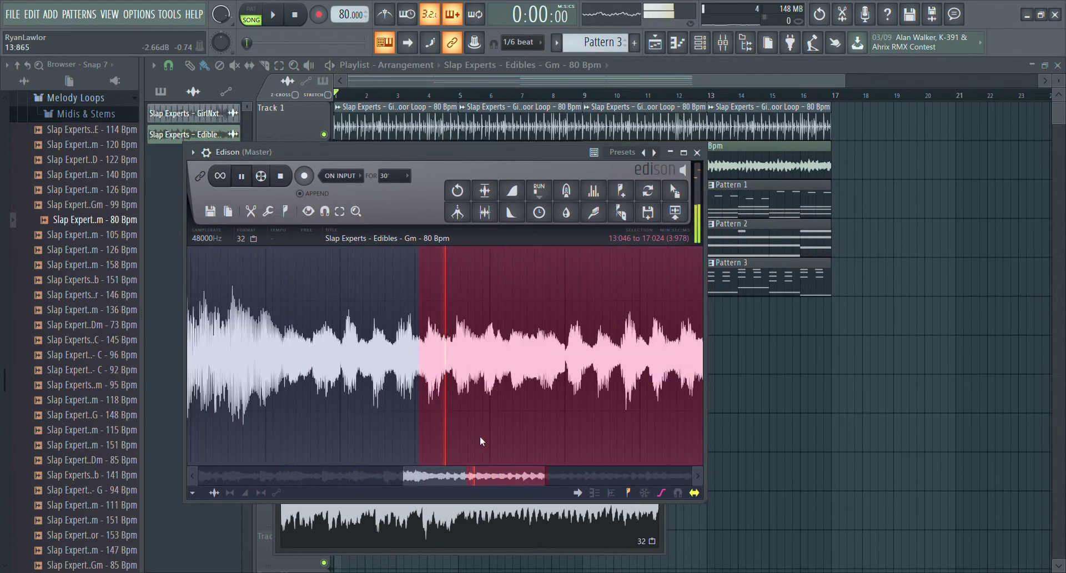
Step: Narrow the Edison selection to 13:555 to 15:023, make it a loop, and load it onto the 808 Clap channel
mouse_move(526, 442)
mouse_down()
mouse_move(527, 420)
mouse_move(515, 434)
mouse_up()
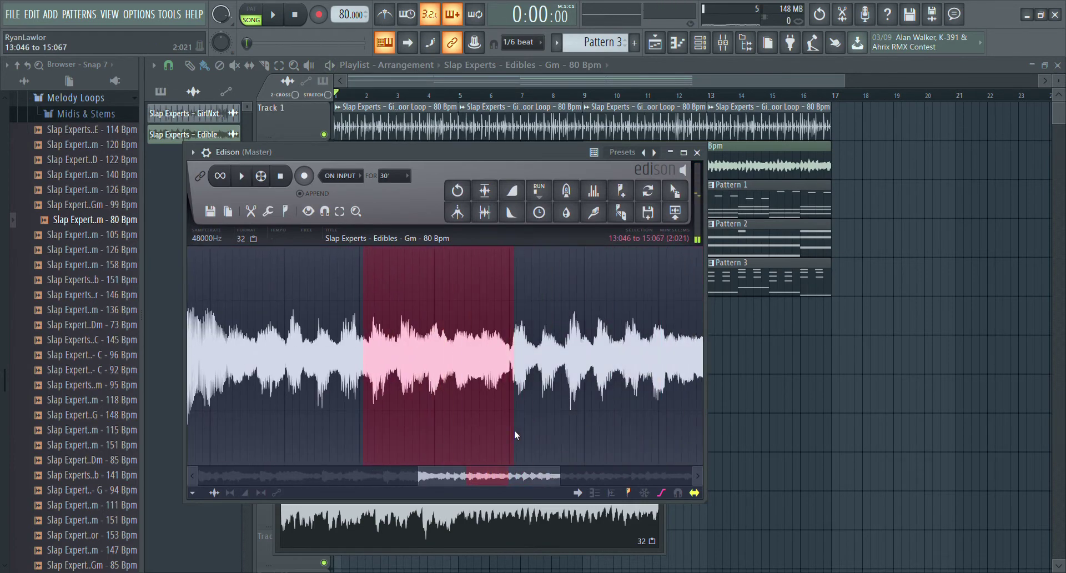
key(space)
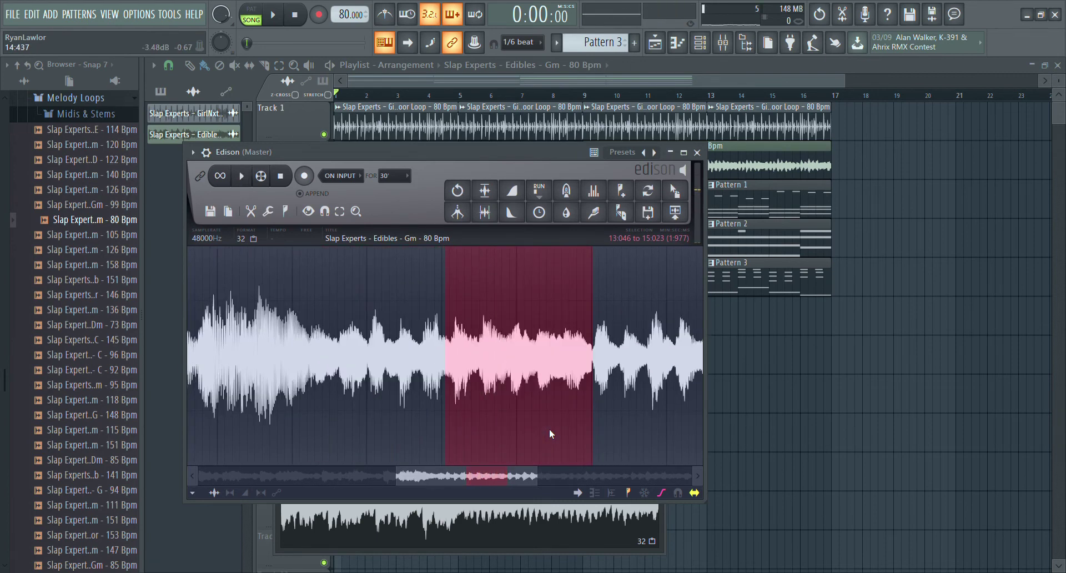
key(ctrl+l)
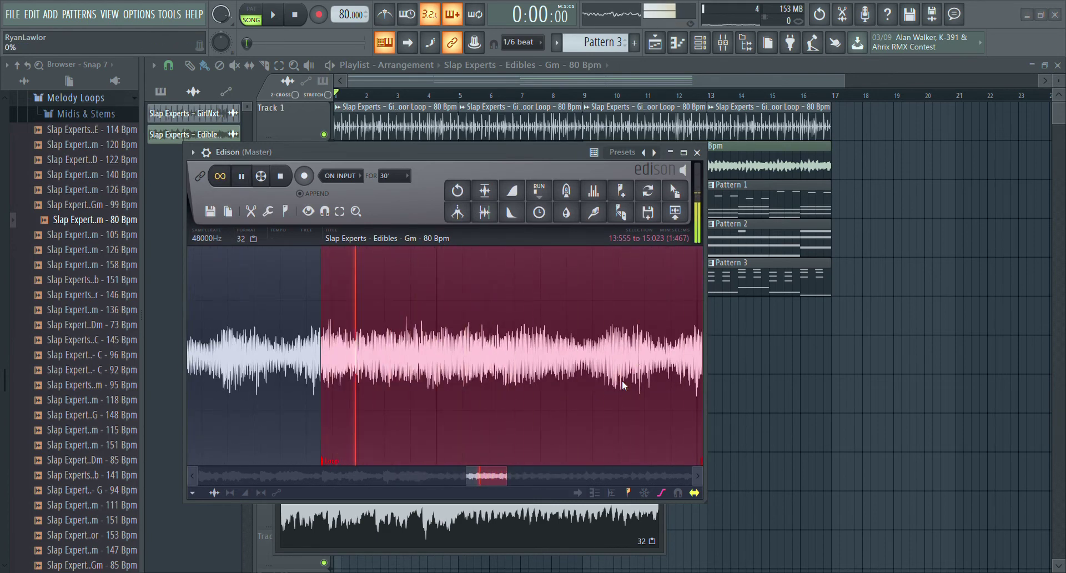
drag(647, 212, 588, 206)
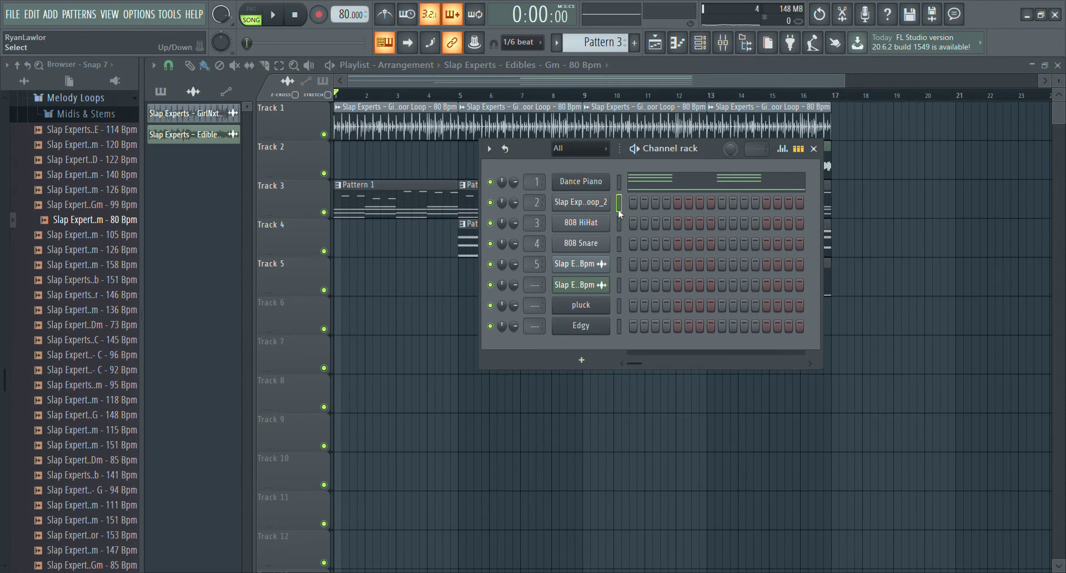
key(r)
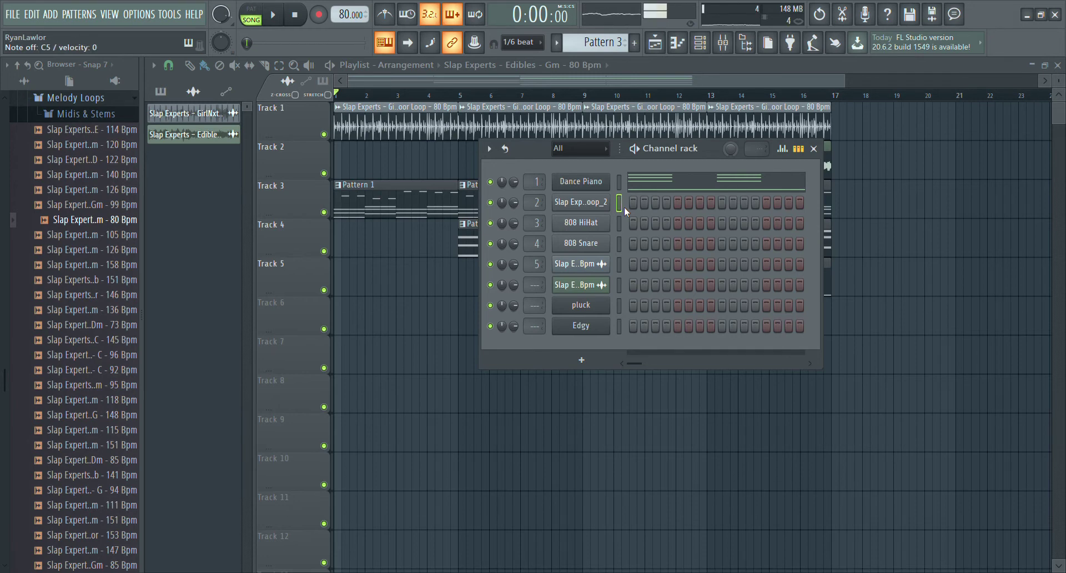
Step: Try the Loop_2 sample with a roughly one-bar C5 note at bar 1 of Pattern 4, and remove the note after playback
click(577, 203)
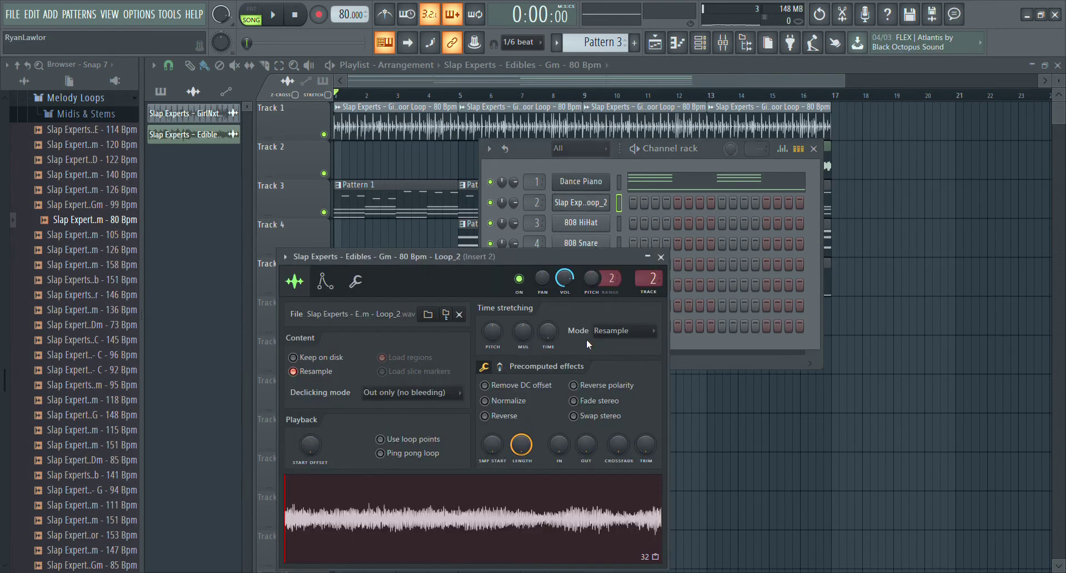
click(661, 257)
key(F7)
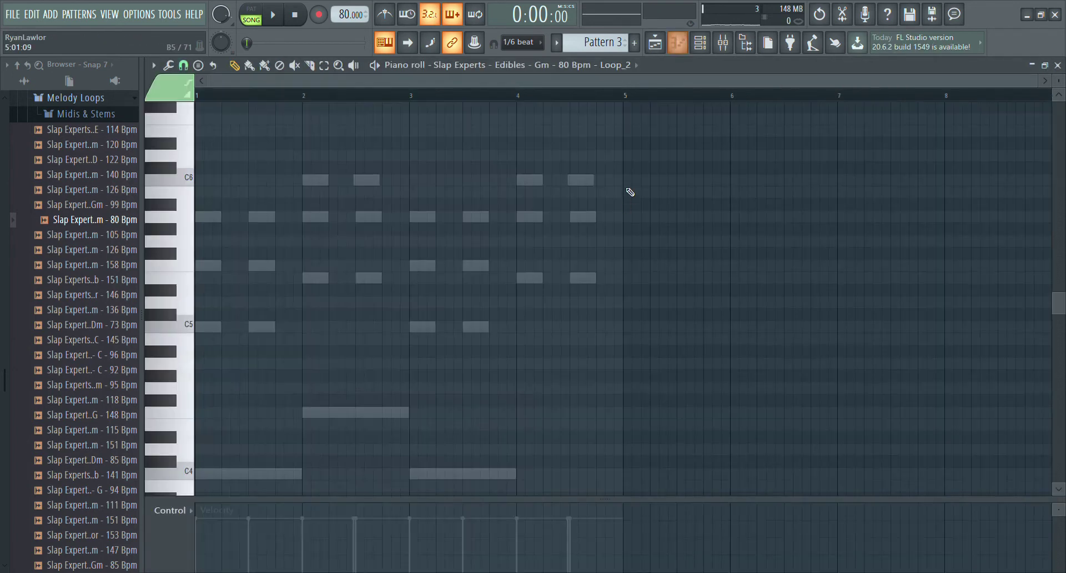
scroll(597, 43, up, 1)
mouse_move(238, 340)
mouse_down()
mouse_move(195, 320)
mouse_move(289, 328)
mouse_up()
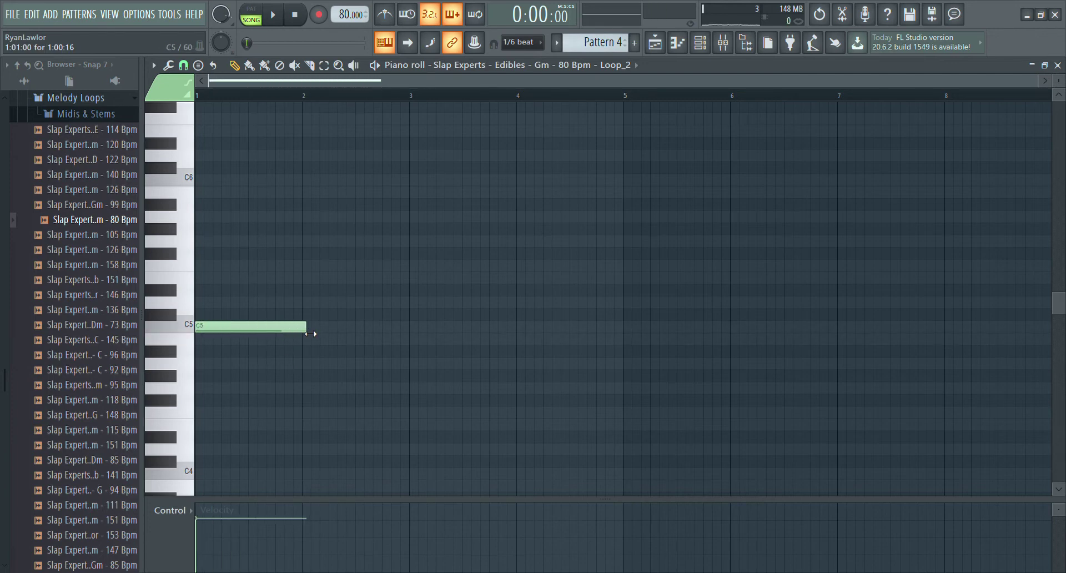
key(l)
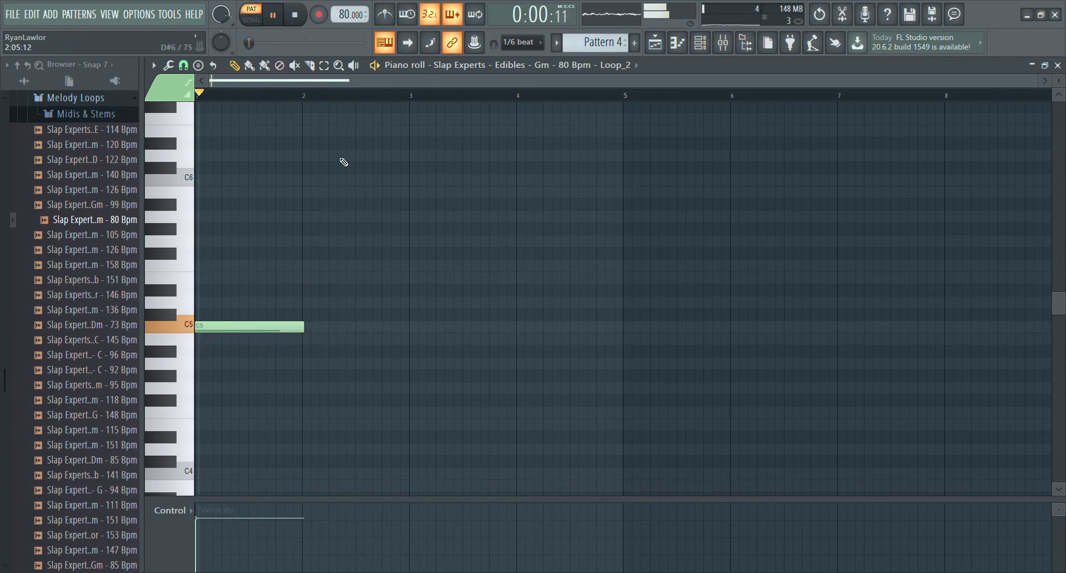
drag(309, 276, 320, 309)
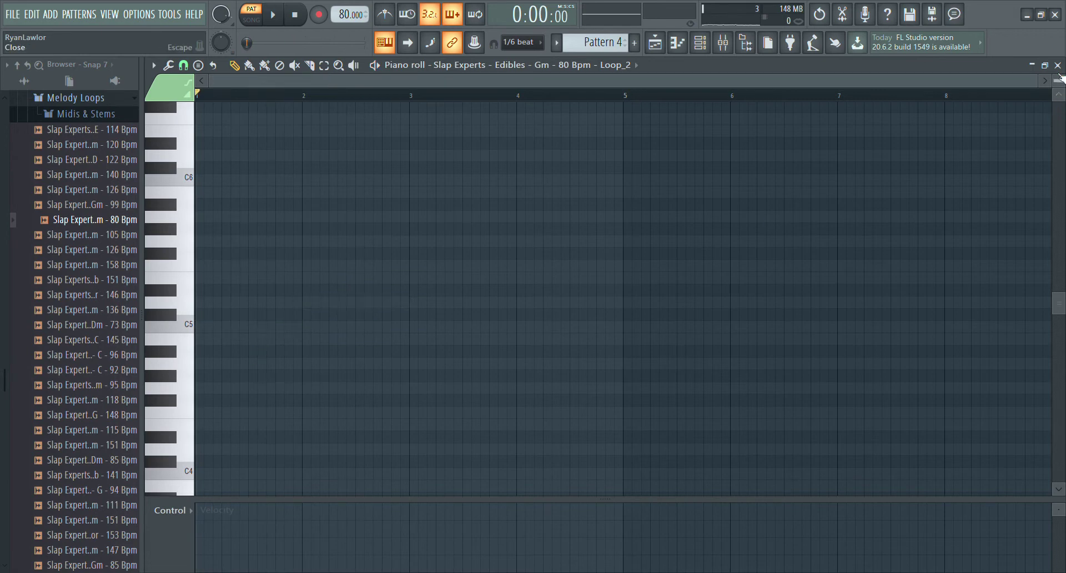
Step: Try shortening the length of the Loop_2 sample in its channel settings, and restore the full length
click(1057, 65)
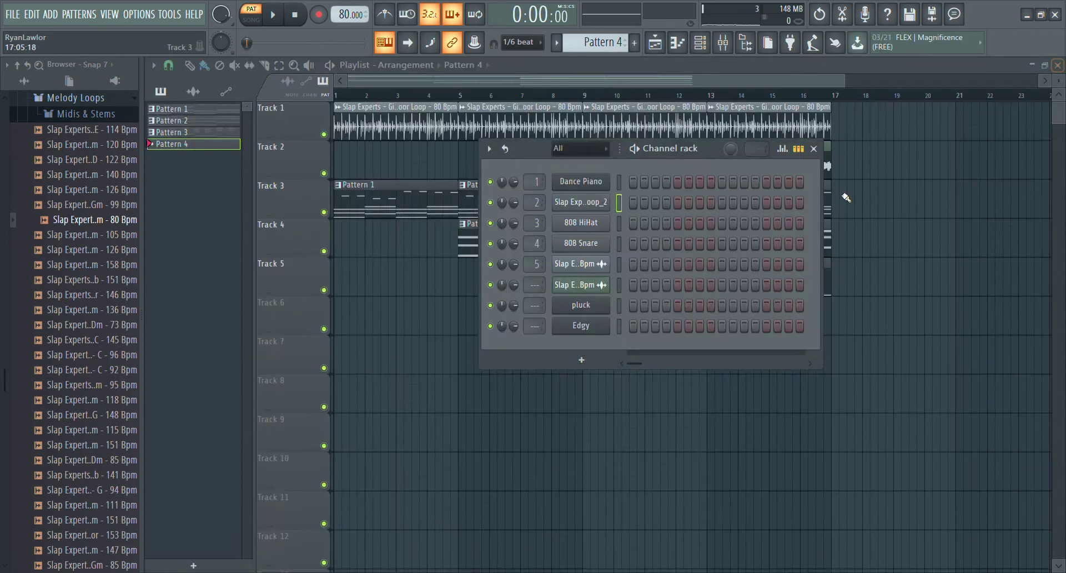
click(599, 205)
drag(550, 259, 568, 194)
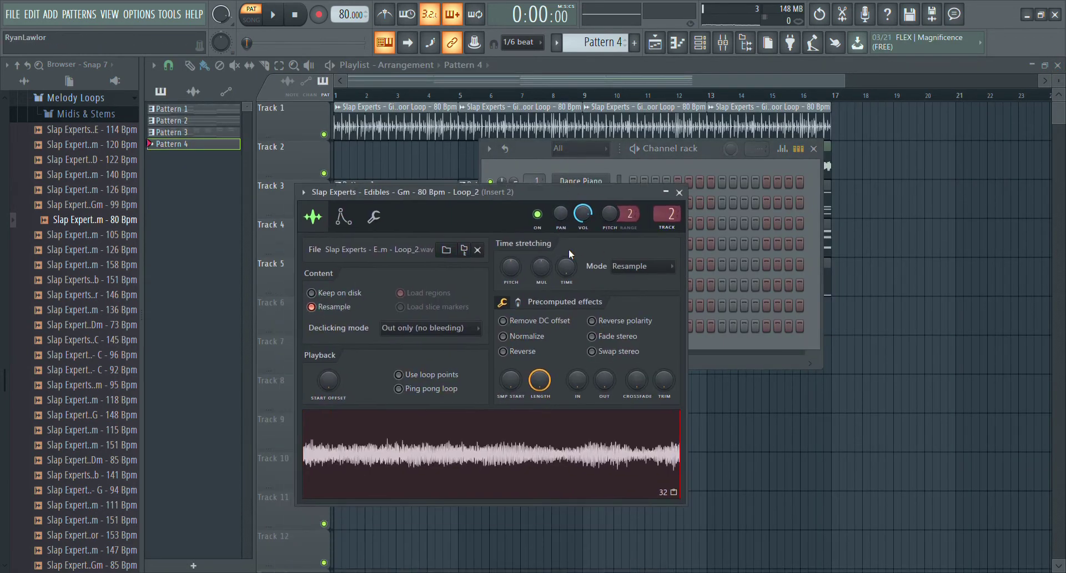
drag(540, 381, 539, 399)
key(space)
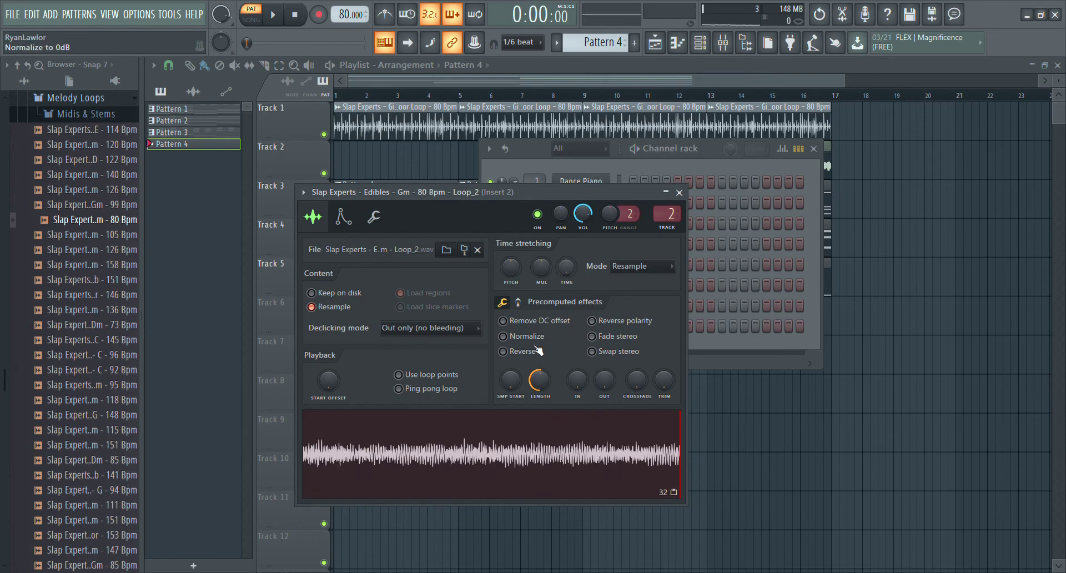
scroll(545, 379, up, 3)
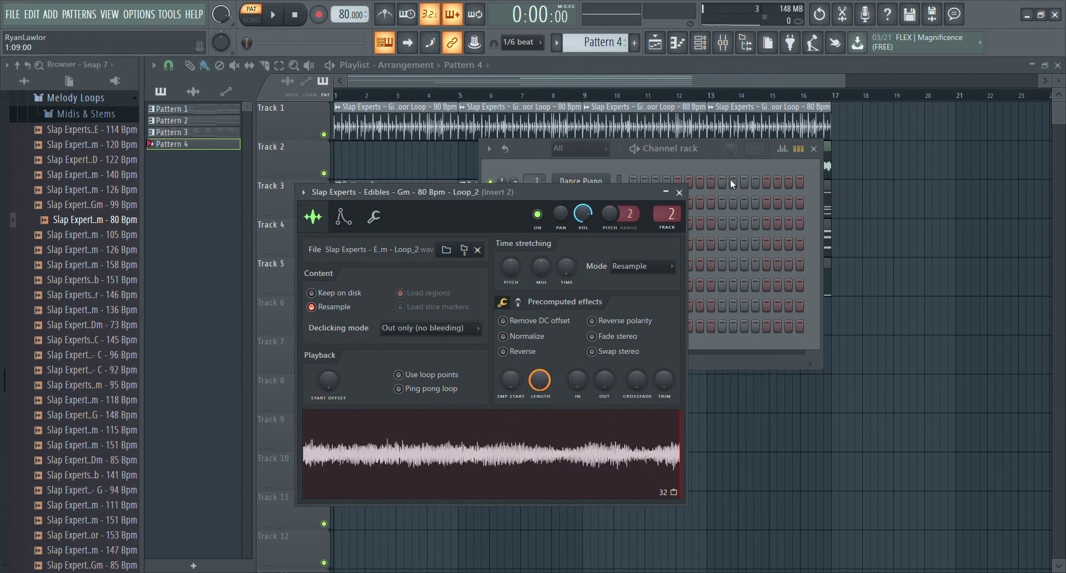
Step: Delete the Loop_2 channel and open the channel settings of the Edibles audio clip
click(725, 156)
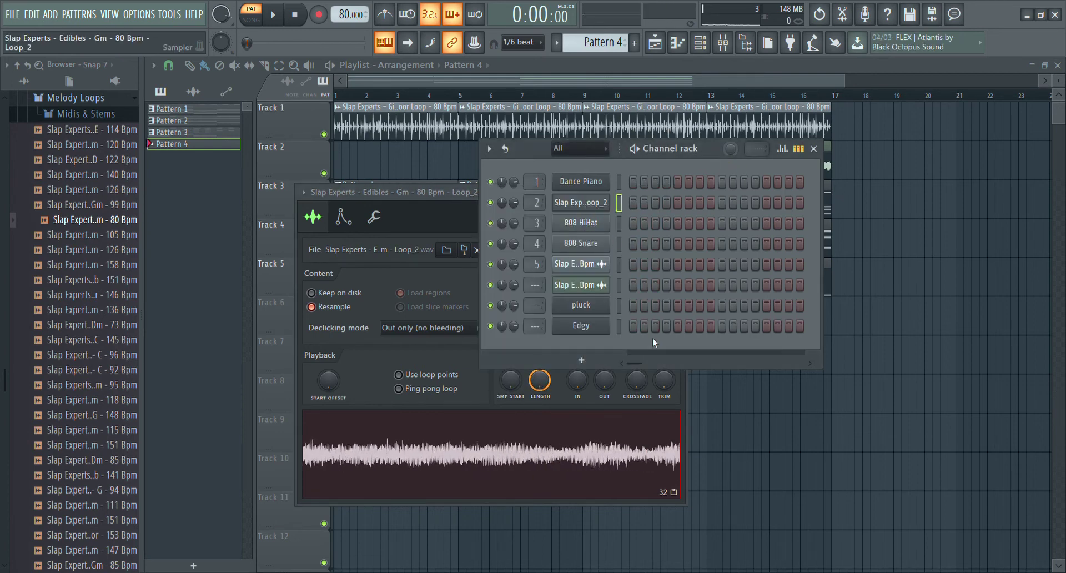
key(alt+Delete)
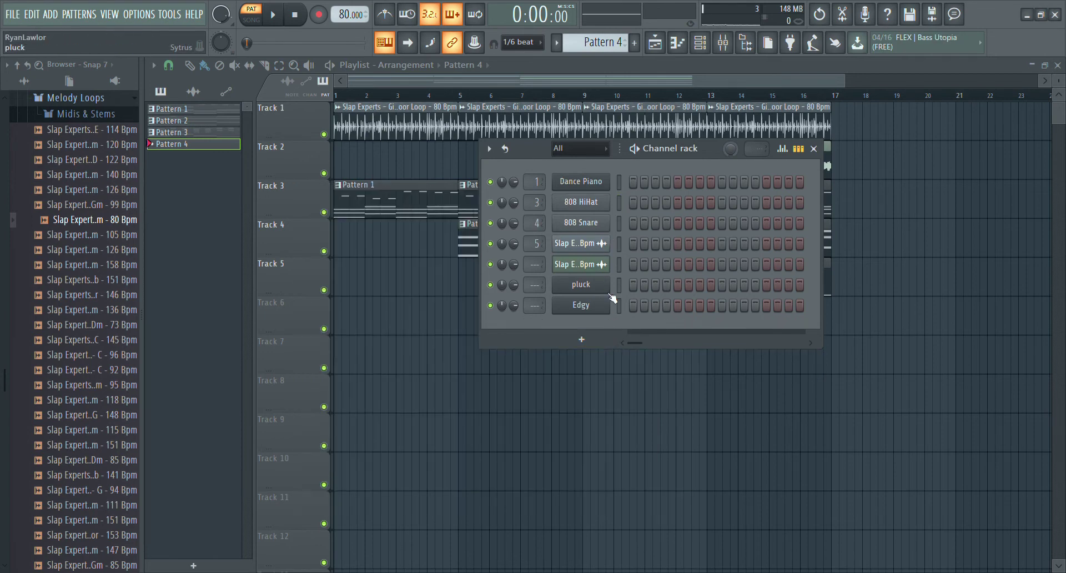
click(602, 270)
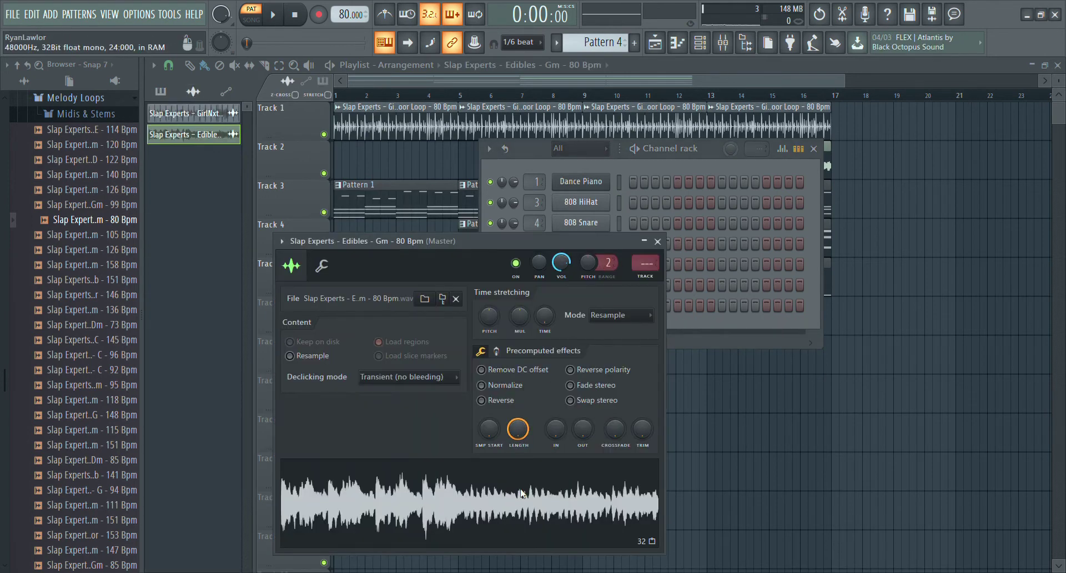
Step: Open the Edibles sample in Edison, select 13:847 to 15:008 during playback, and mark the selection as a loop
key(ctrl+e)
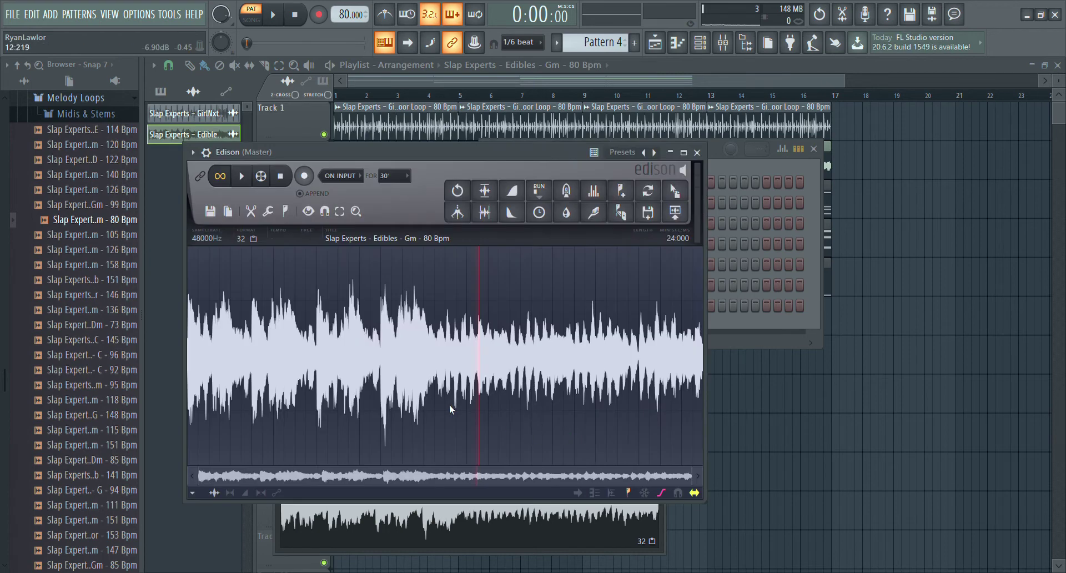
key(space)
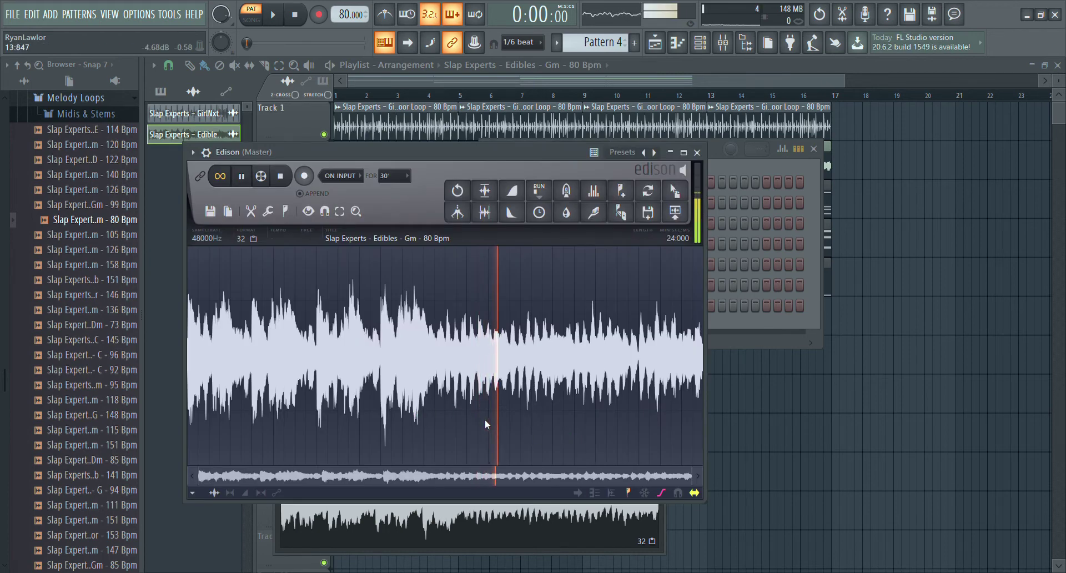
drag(485, 419, 462, 426)
scroll(515, 435, up, 3)
scroll(515, 435, up, 1)
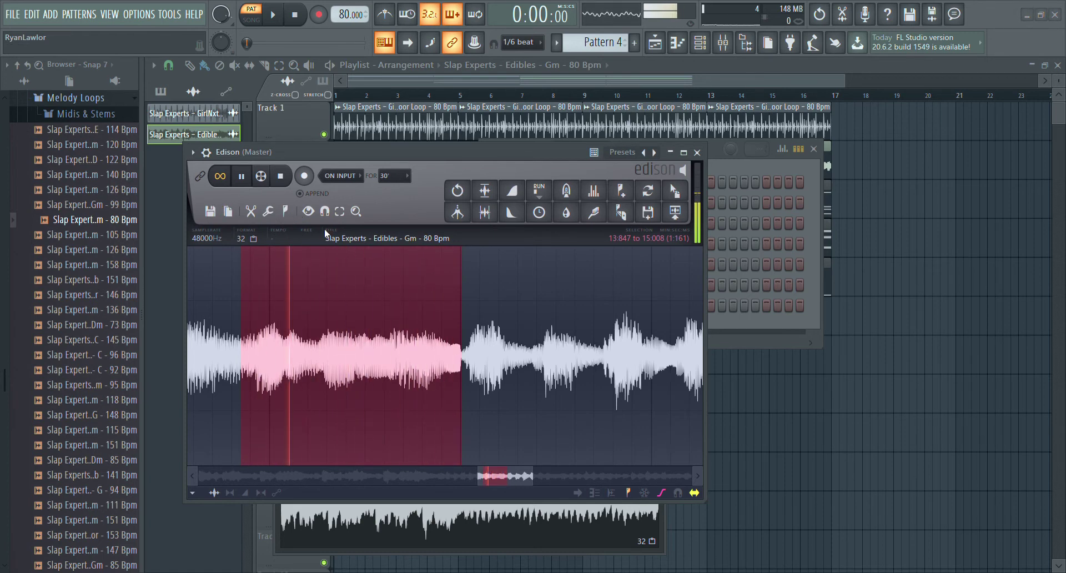
key(ctrl+l)
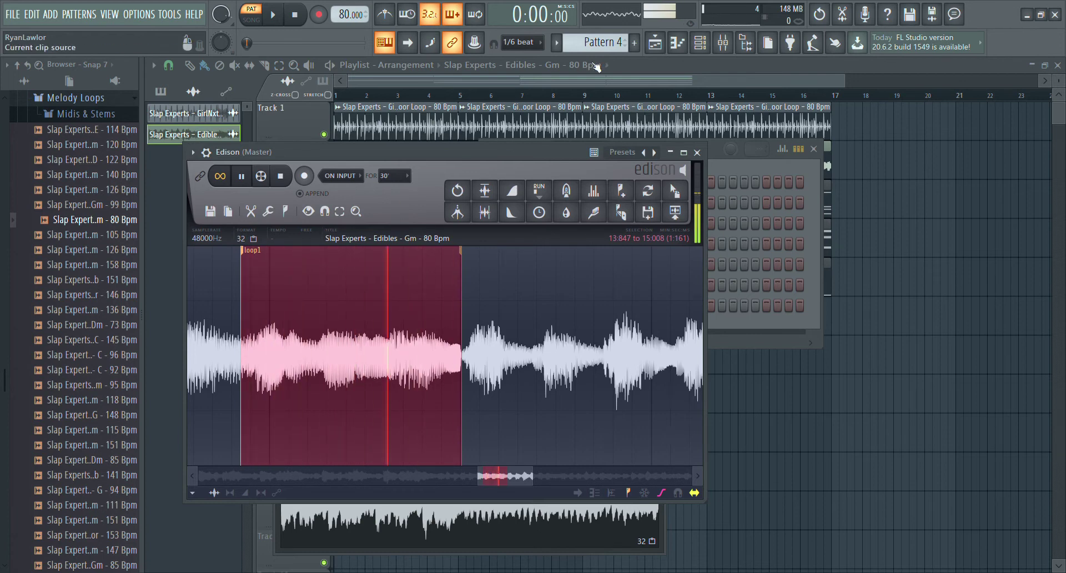
Step: Select the section from 16:888 to 18:009 of the Edibles waveform and mark it as a second loop
drag(240, 344, 441, 384)
key(space)
key(space)
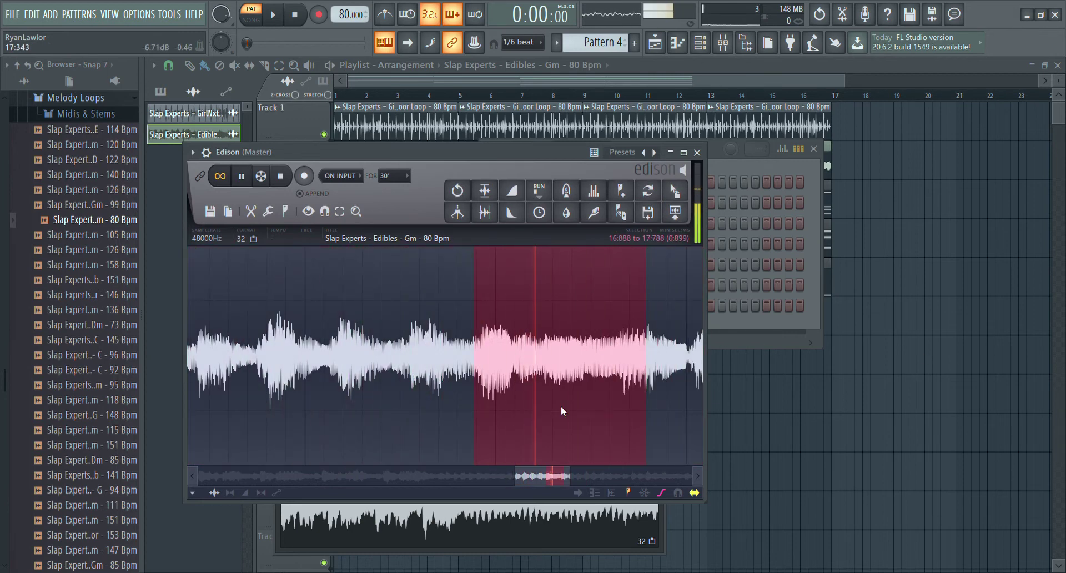
drag(646, 406, 414, 394)
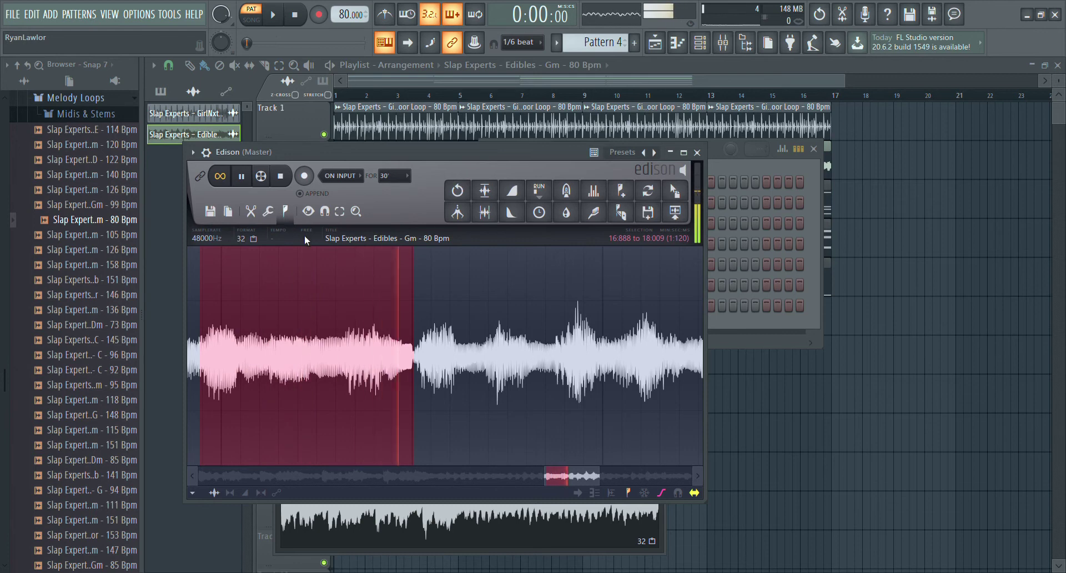
key(ctrl+l)
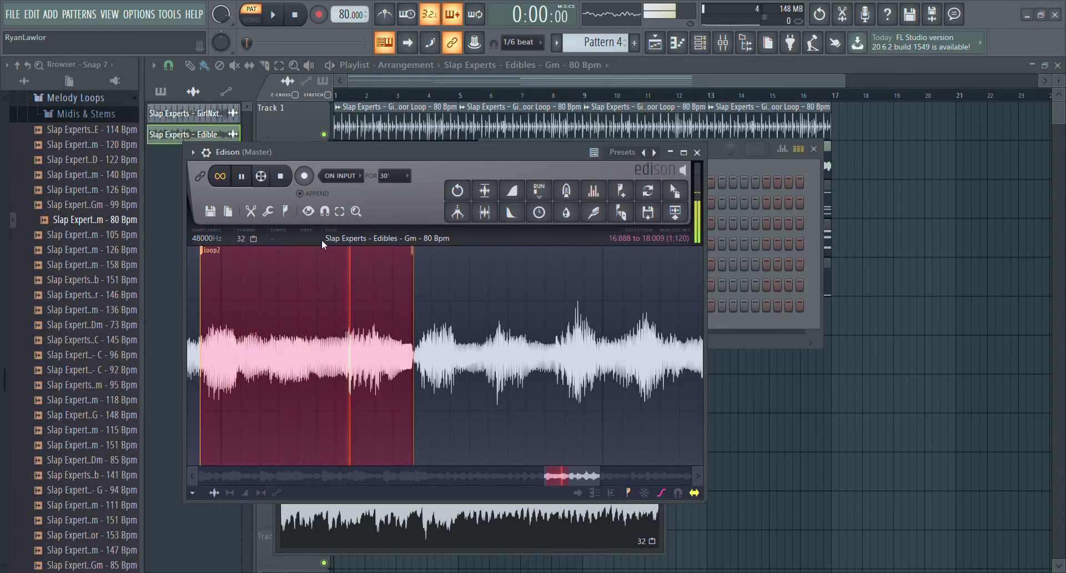
drag(412, 356, 880, 369)
click(882, 370)
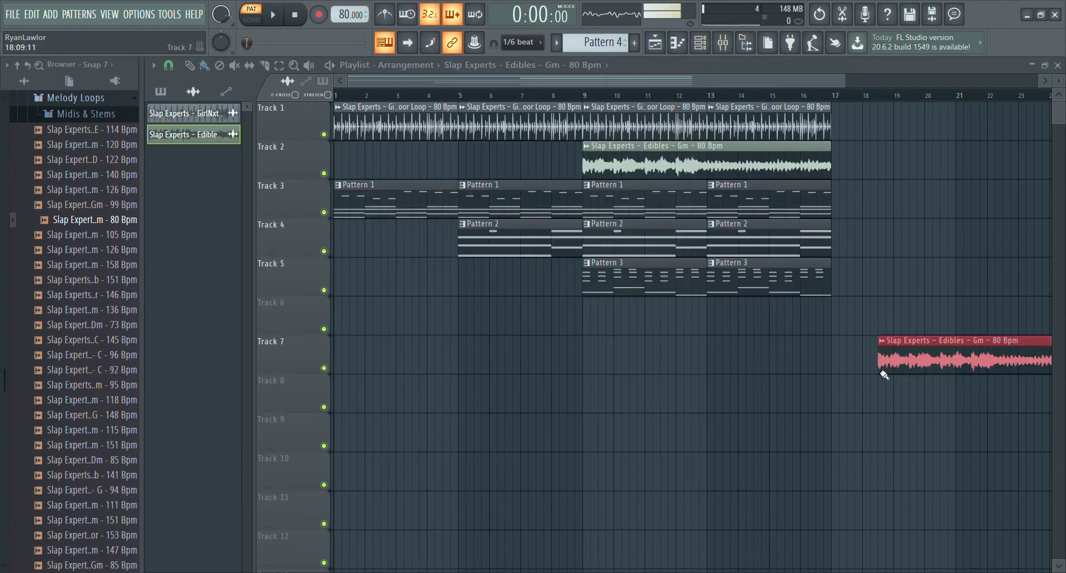
right_click(960, 342)
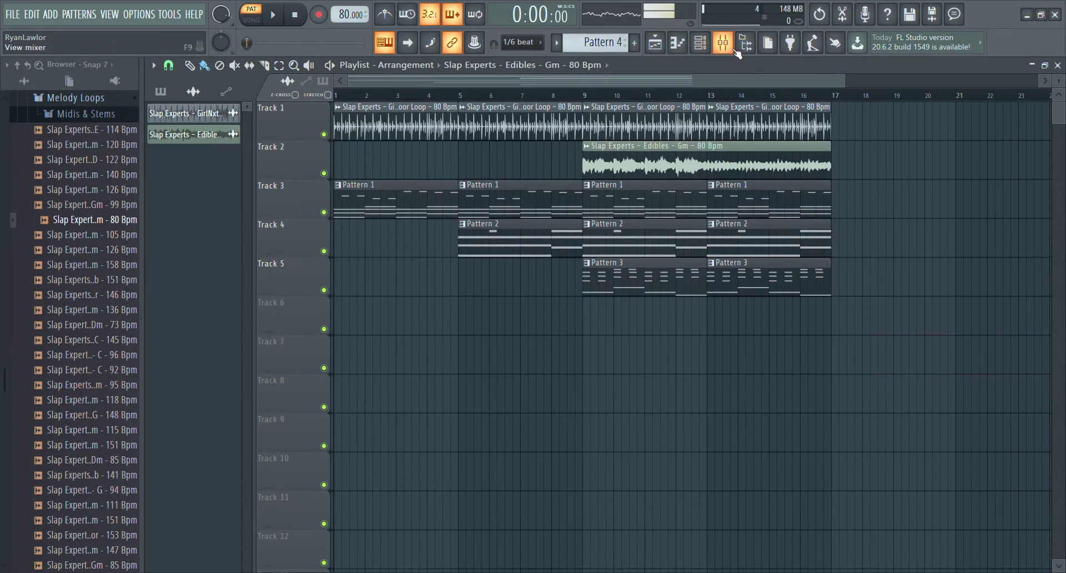
click(735, 49)
click(943, 243)
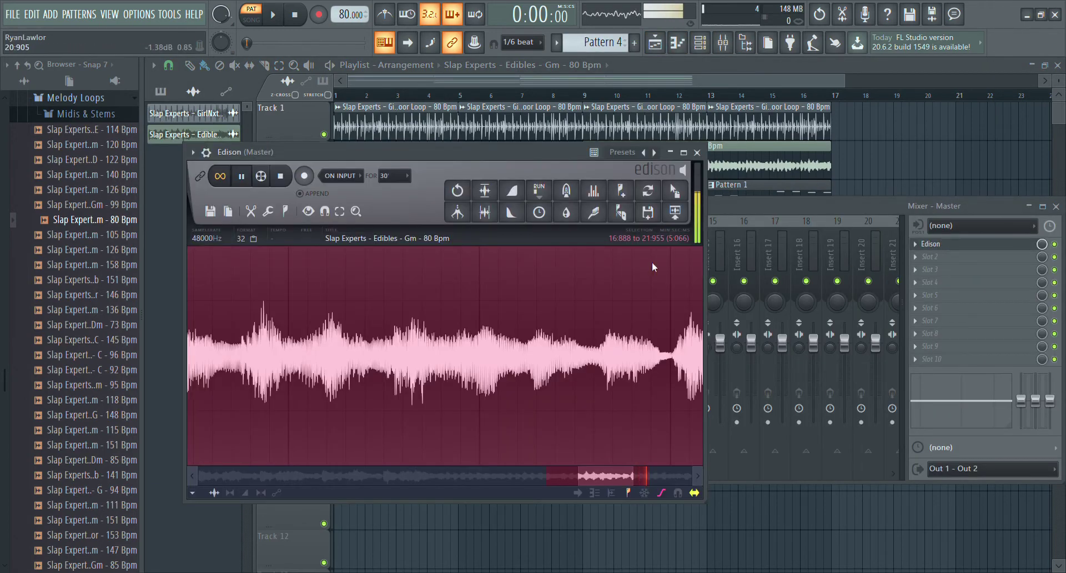
Step: Audition the end of the Edibles waveform from 21:018 to 24:000
scroll(569, 319, down, 3)
drag(341, 364, 701, 400)
scroll(641, 388, down, 3)
key(space)
key(space)
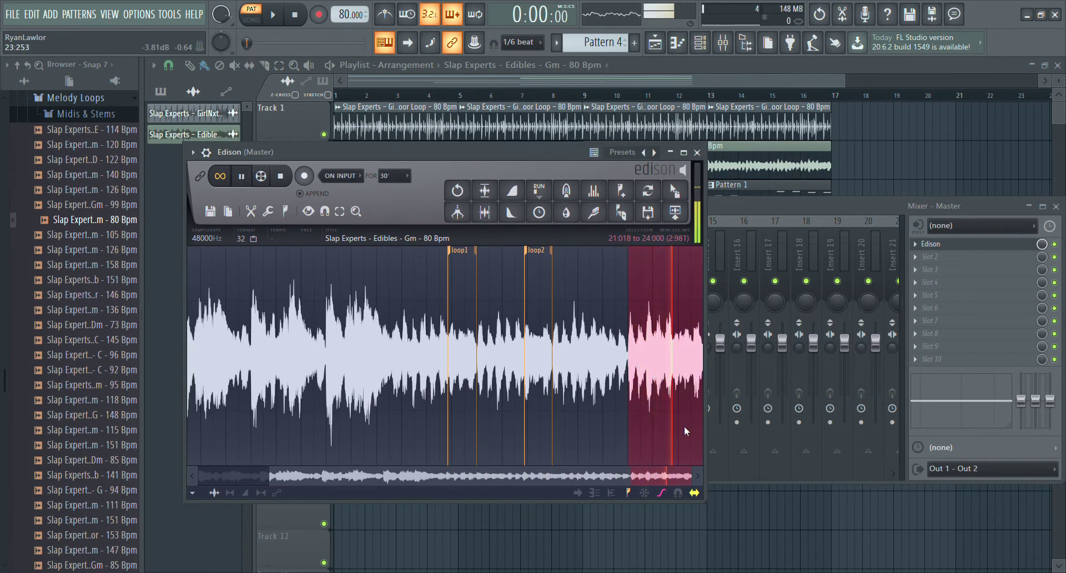
scroll(683, 428, up, 3)
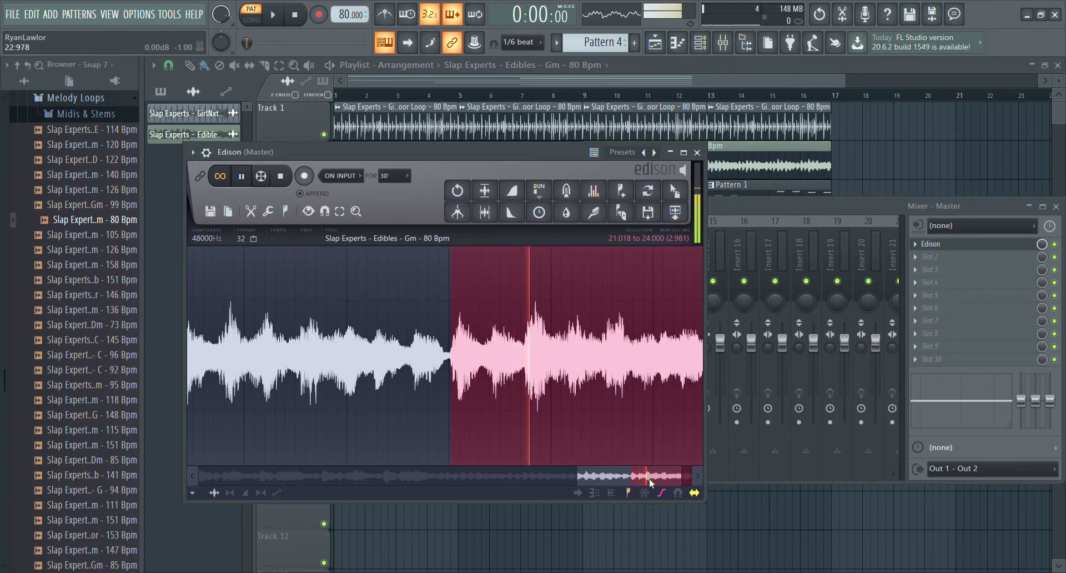
scroll(649, 478, down, 1)
key(space)
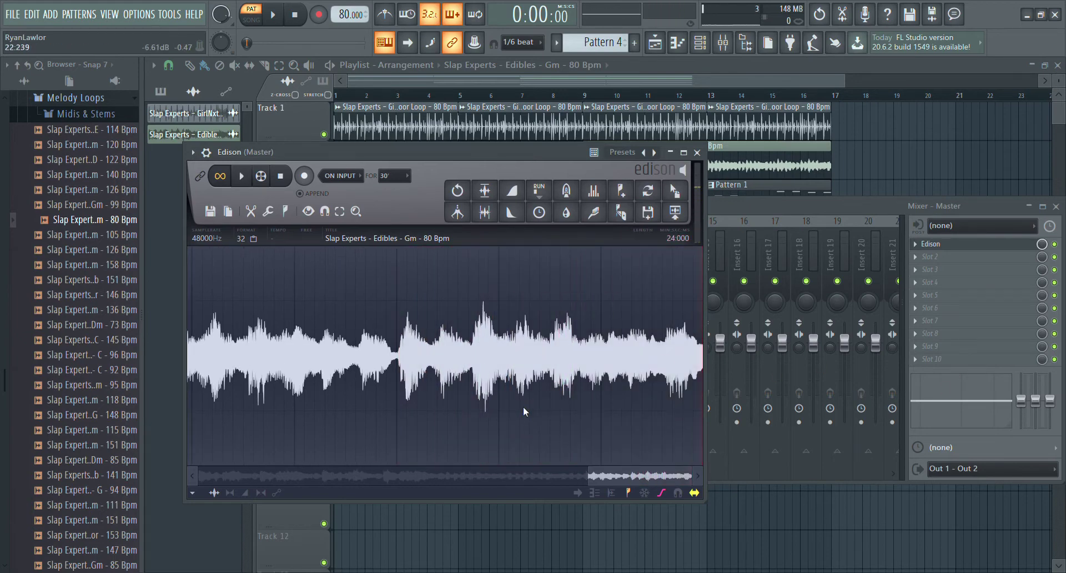
Step: Compare the loop1 and loop2 regions by playing each one, and reselect loop1
scroll(523, 406, down, 3)
click(454, 251)
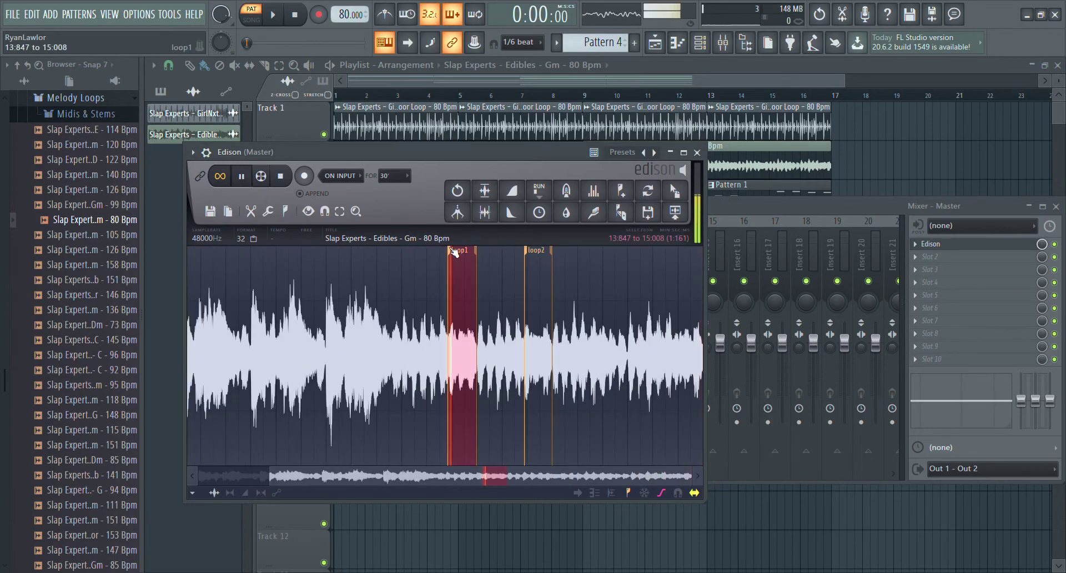
click(531, 251)
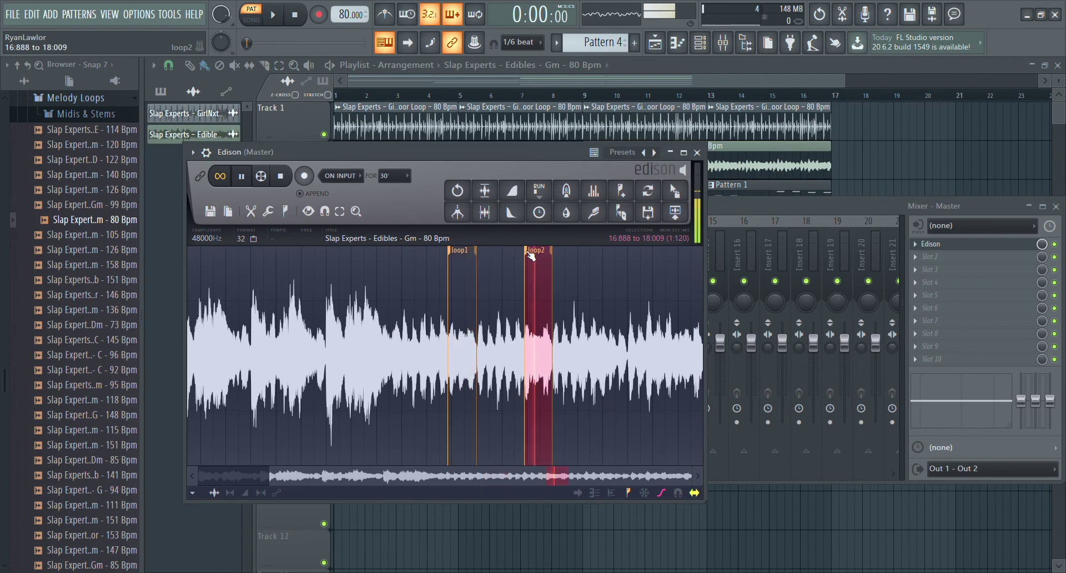
click(454, 250)
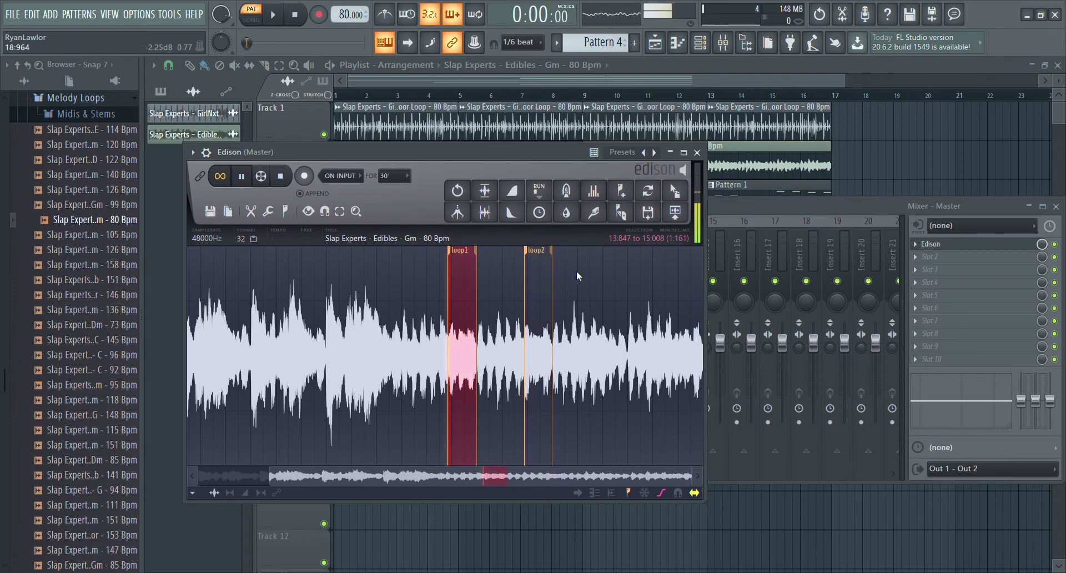
Step: Narrow the loop1 selection to 14:152 to 15:008, loop it, and place it on playlist Track 2 at bar 1
key(ctrl+l)
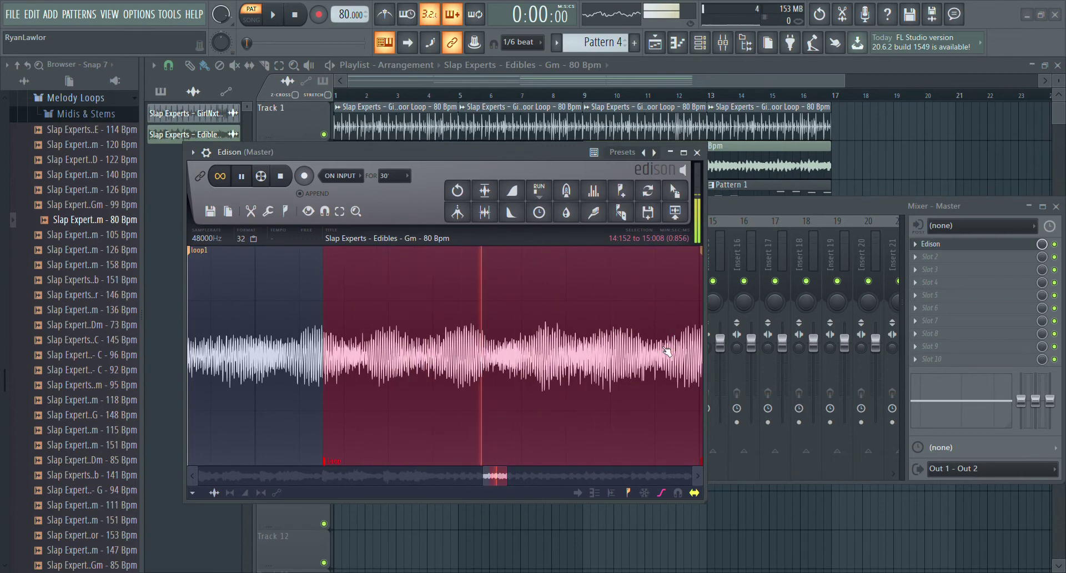
key(space)
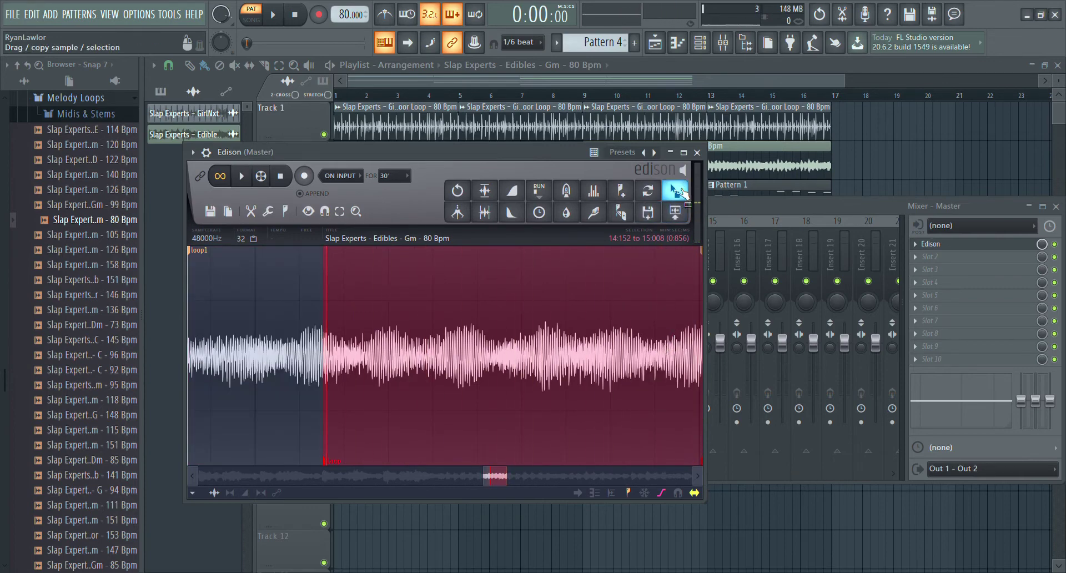
drag(682, 192, 345, 165)
scroll(363, 92, up, 6)
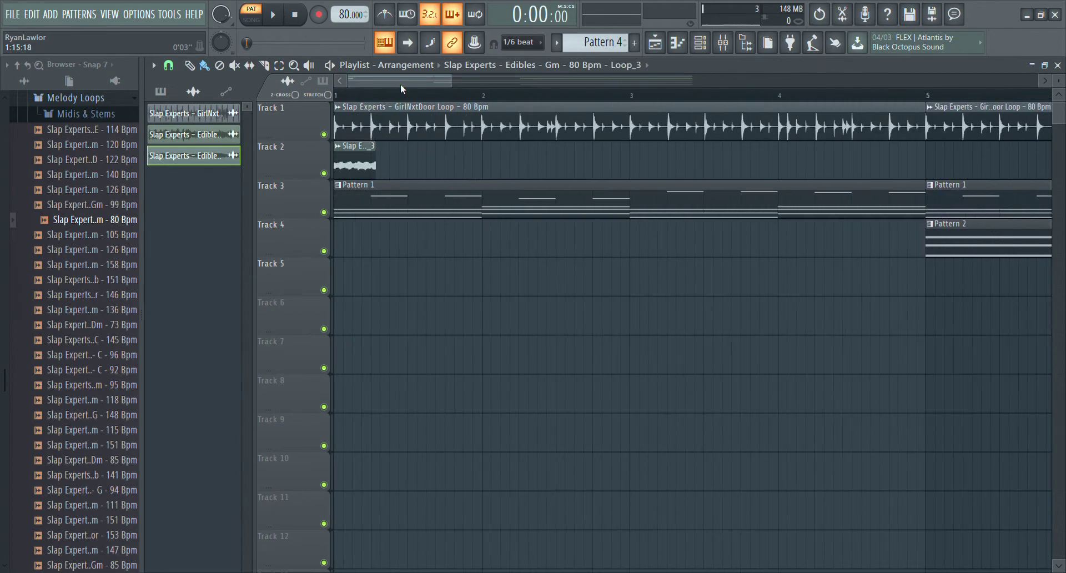
Step: Time-stretch the Loop_3 sample until its clip fills one bar, and duplicate the clip into bar 2 of Track 2
click(360, 162)
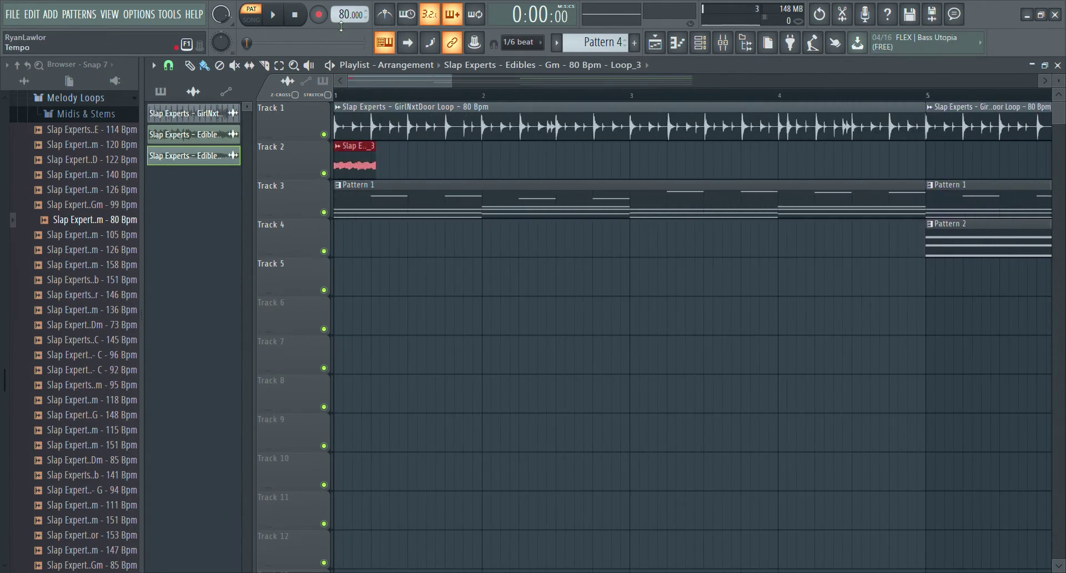
double_click(372, 154)
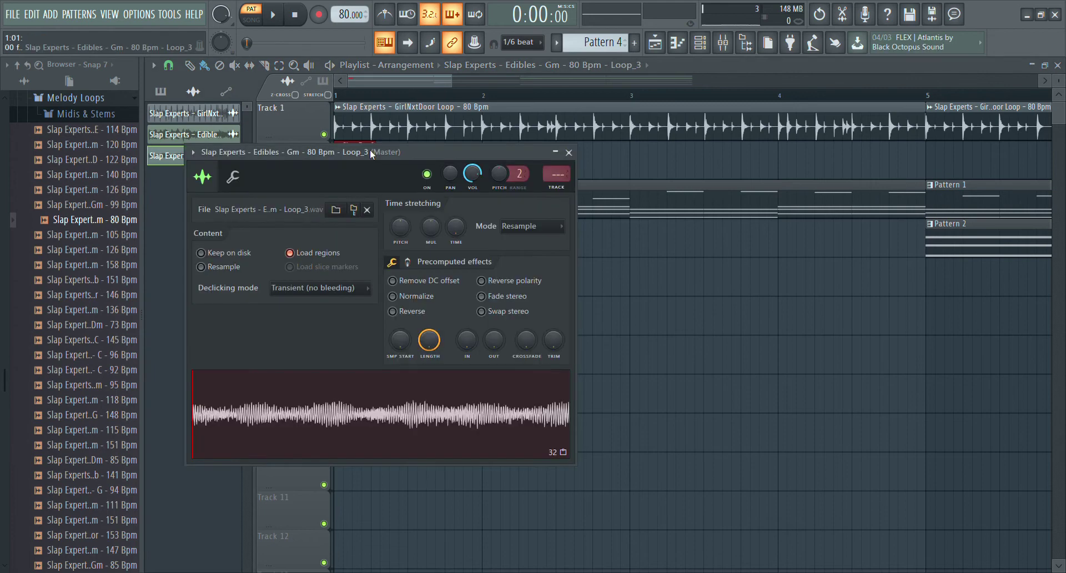
drag(439, 147, 468, 202)
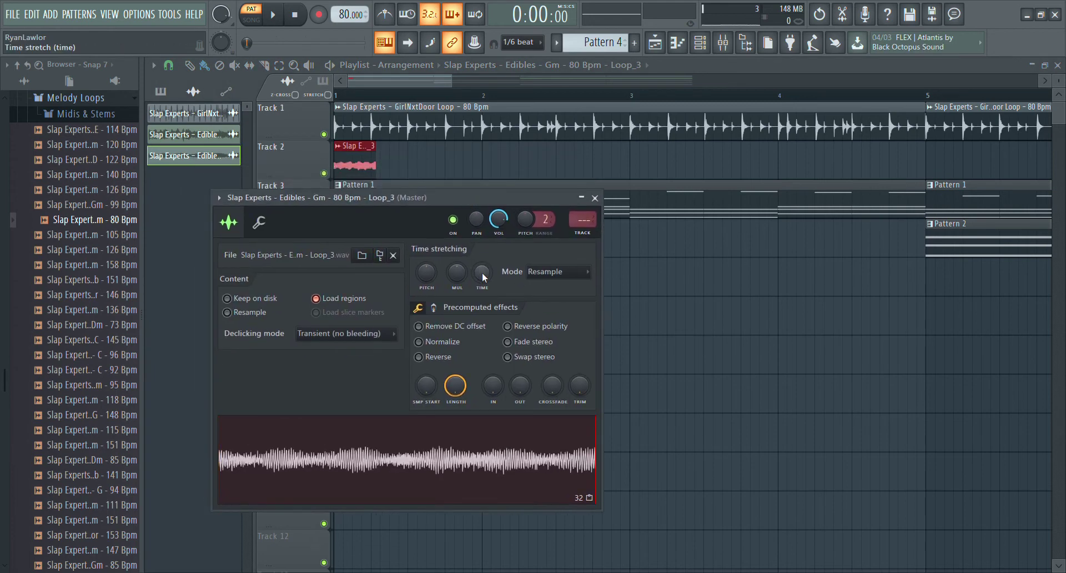
drag(481, 272, 481, 256)
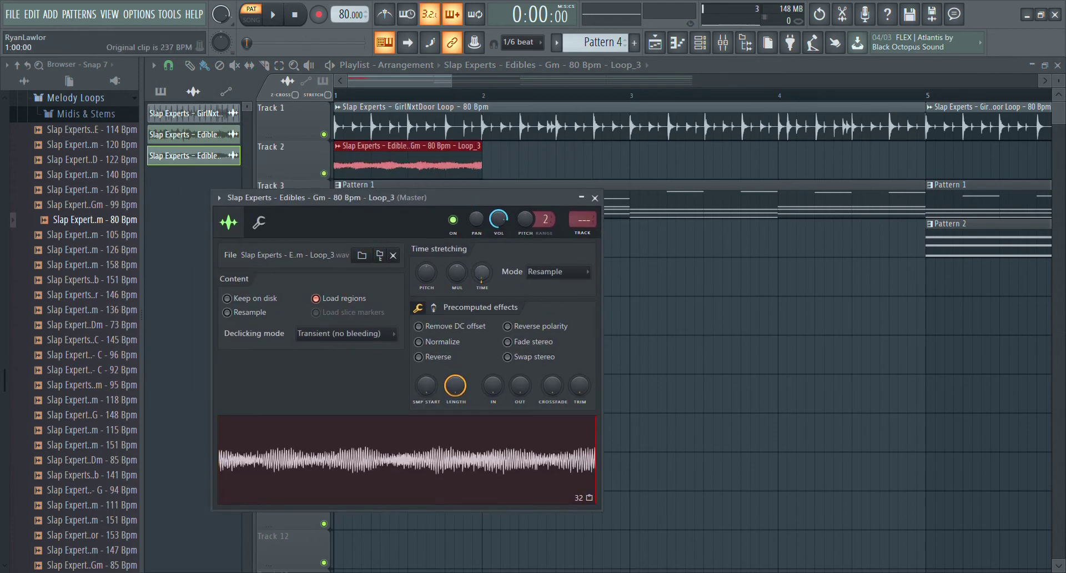
click(476, 167)
key(ctrl+b)
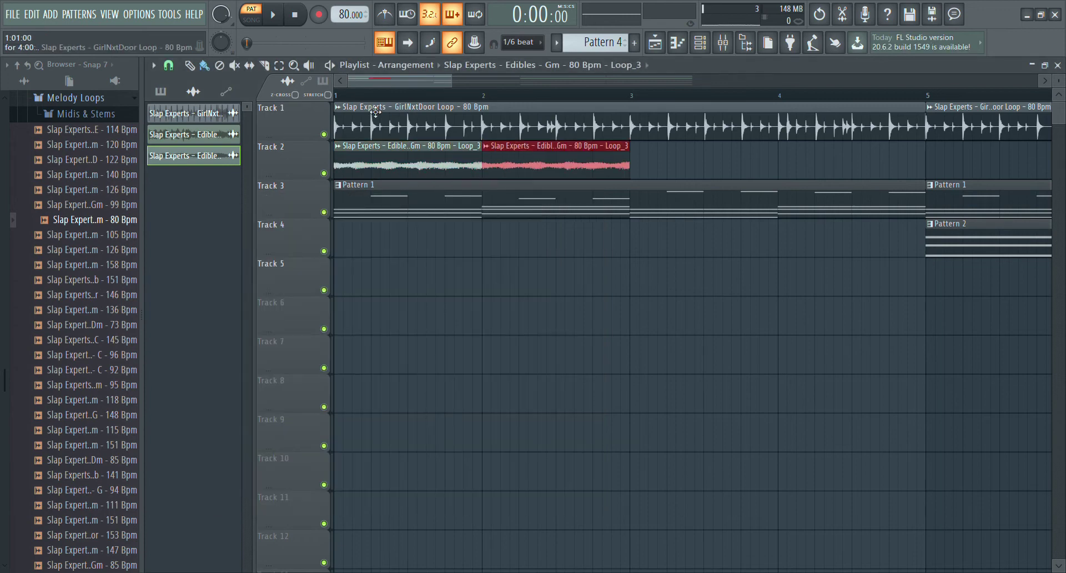
Step: Play the arrangement in song mode and move both Loop_3 clips from Track 2 down to Track 6
key(l)
key(space)
scroll(389, 95, up, 2)
scroll(391, 77, up, 1)
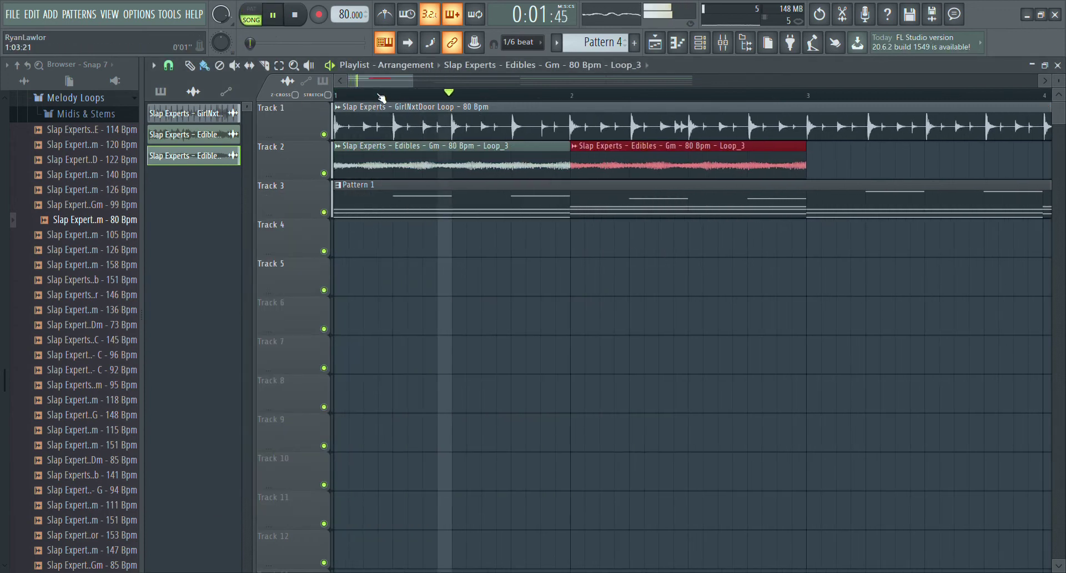
scroll(381, 96, down, 4)
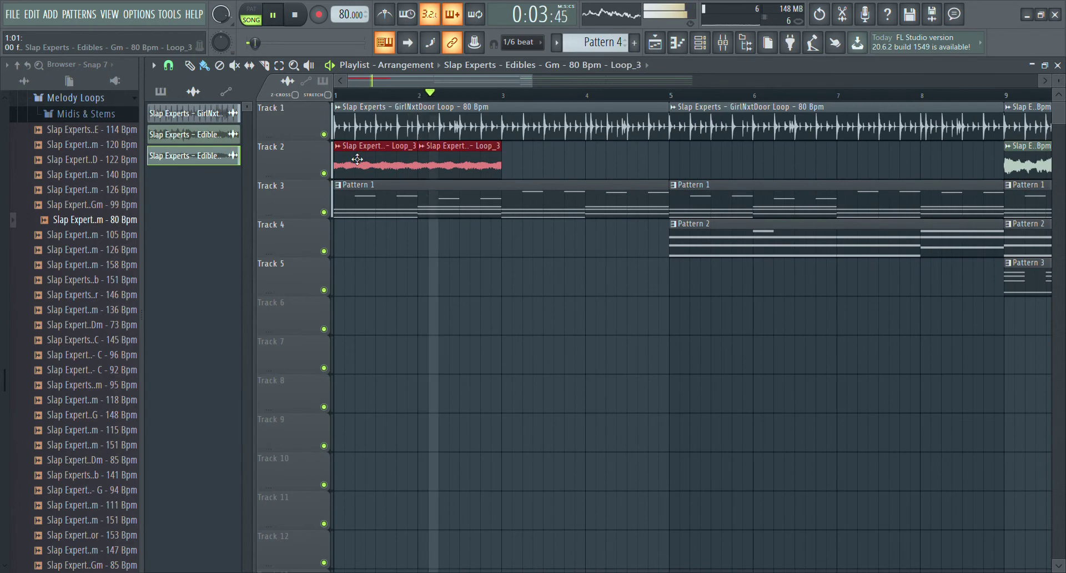
scroll(357, 159, down, 2)
scroll(357, 159, up, 2)
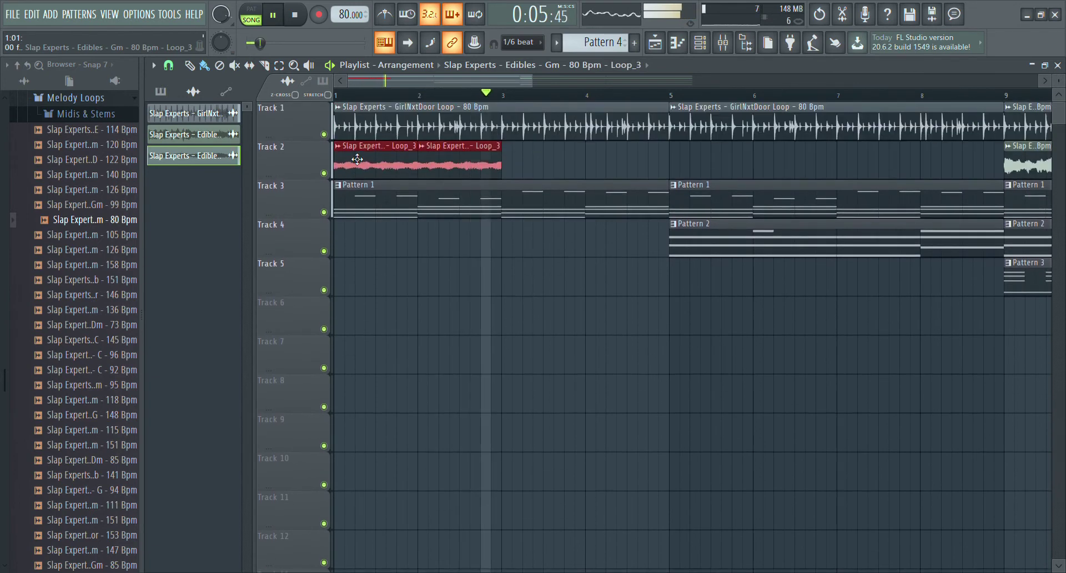
key(shift+Down)
key(shift+Down)
key(shift+Down)
key(shift+Down)
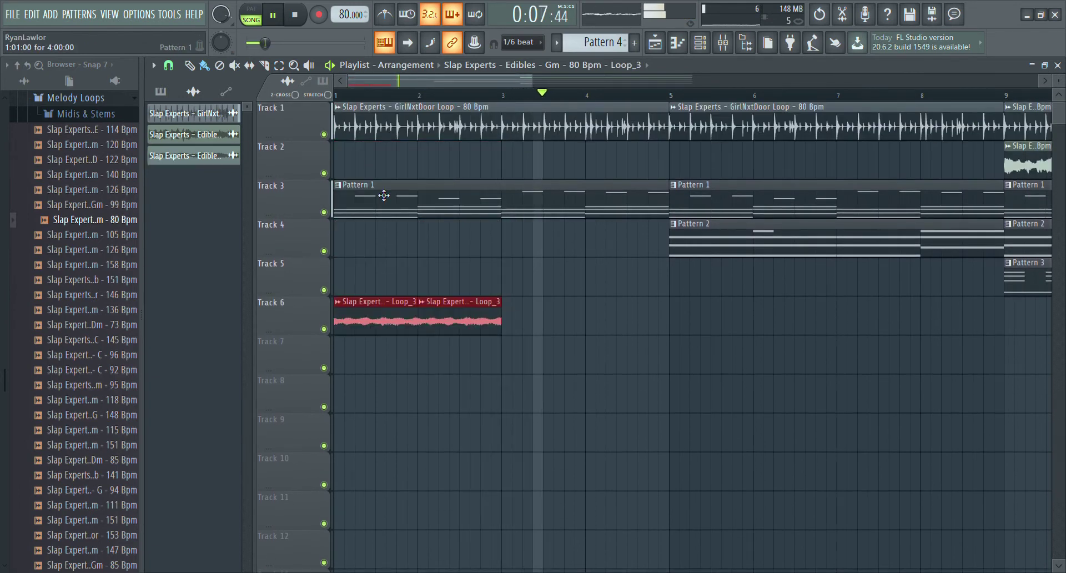
Step: Solo Track 6, restart playback, and shorten both Loop_3 clips to about half a bar
key(space)
right_click(329, 332)
key(space)
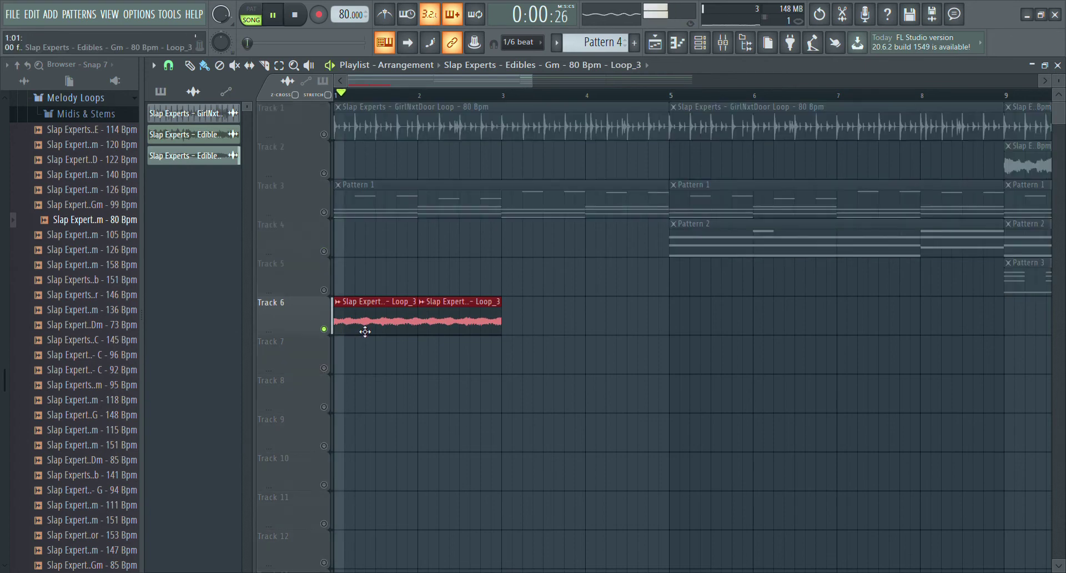
drag(506, 310, 463, 310)
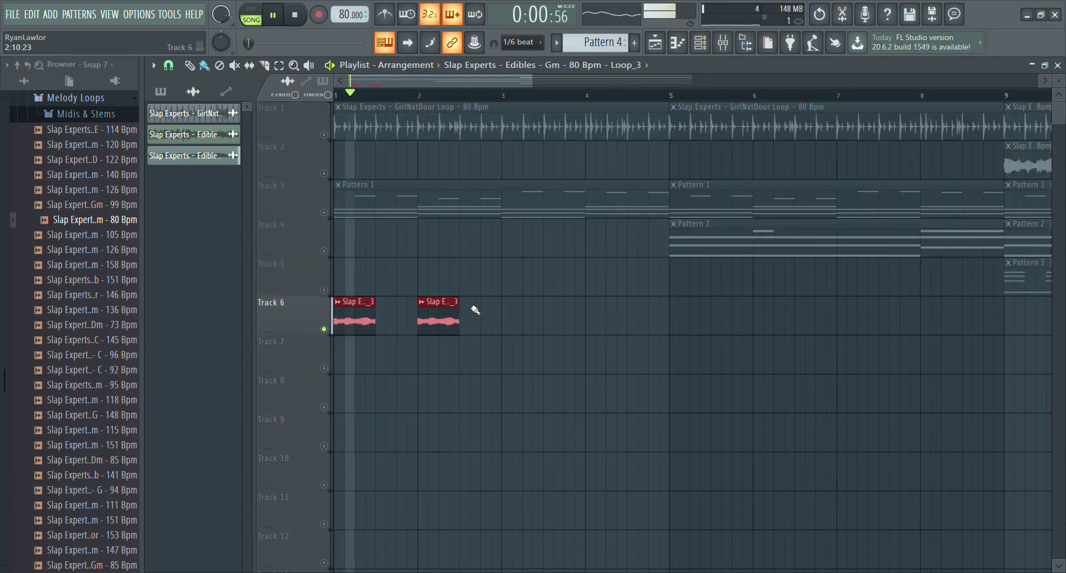
Step: Try a much shorter time stretch on the Loop_3 sample in its channel settings
double_click(447, 309)
key(space)
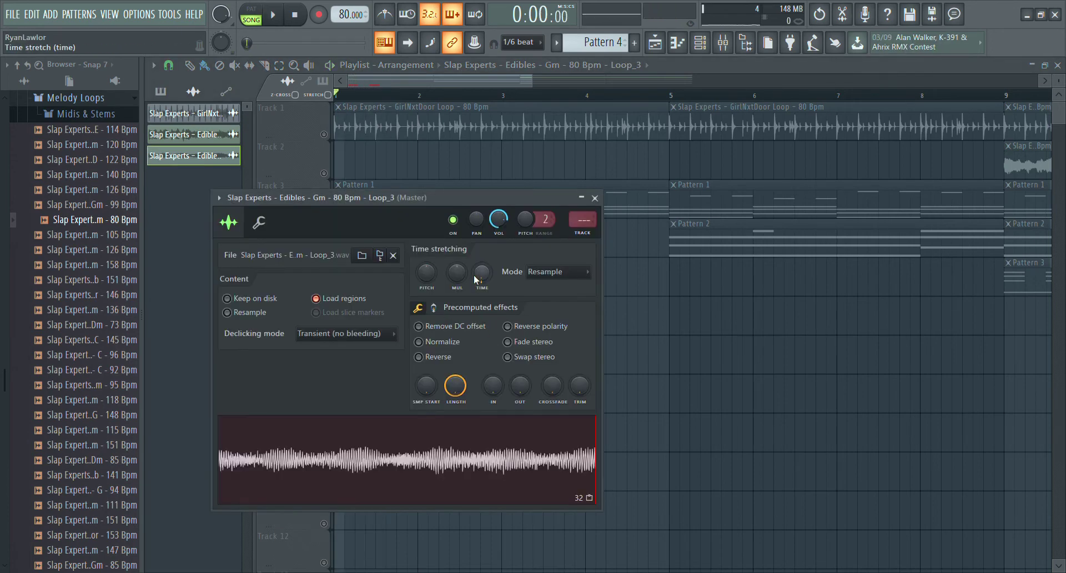
click(593, 198)
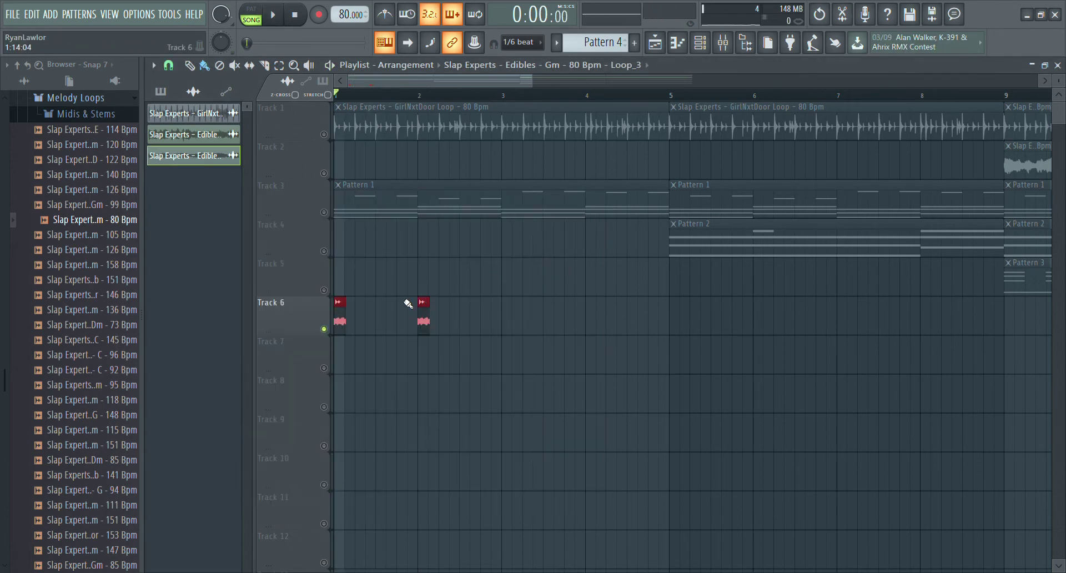
click(356, 309)
right_click(375, 321)
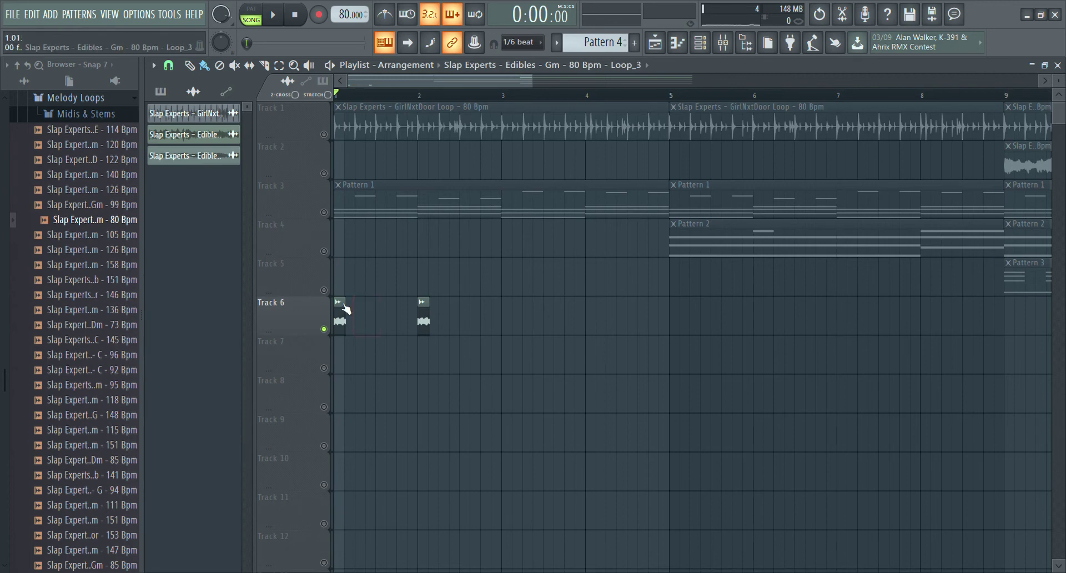
Step: Lengthen the Loop_3 clip at bar 1 of Track 6 and audition it
key(space)
mouse_move(353, 306)
mouse_down()
mouse_move(392, 305)
mouse_move(355, 308)
mouse_up()
key(space)
key(space)
key(space)
Step: Reopen the Loop_3 channel settings and raise the sample's time stretch to 0:08:04
double_click(350, 316)
drag(487, 202, 500, 343)
mouse_move(527, 419)
mouse_down()
mouse_move(527, 409)
mouse_move(527, 423)
mouse_up()
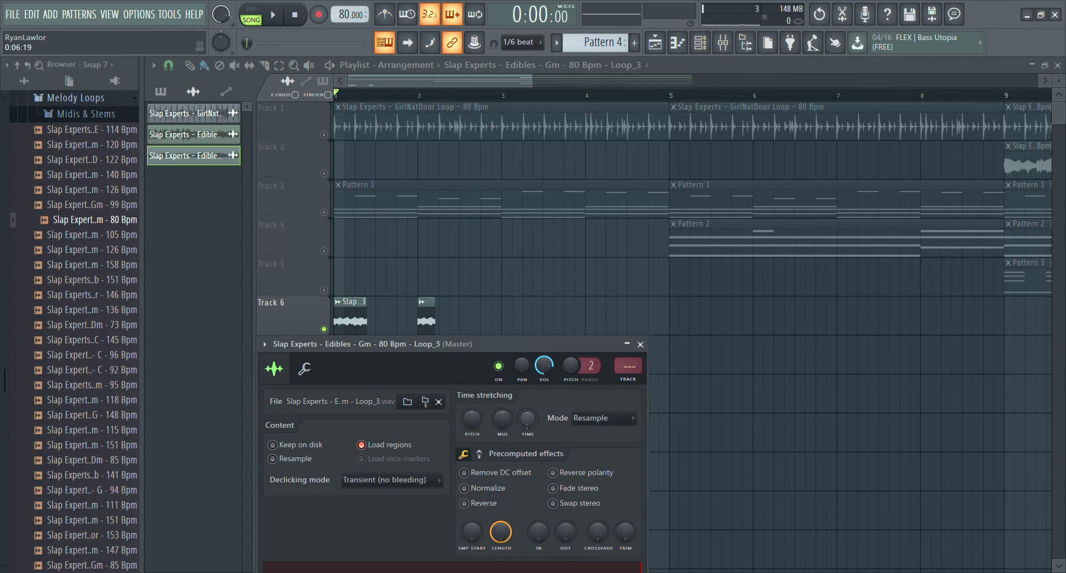
drag(527, 412, 527, 406)
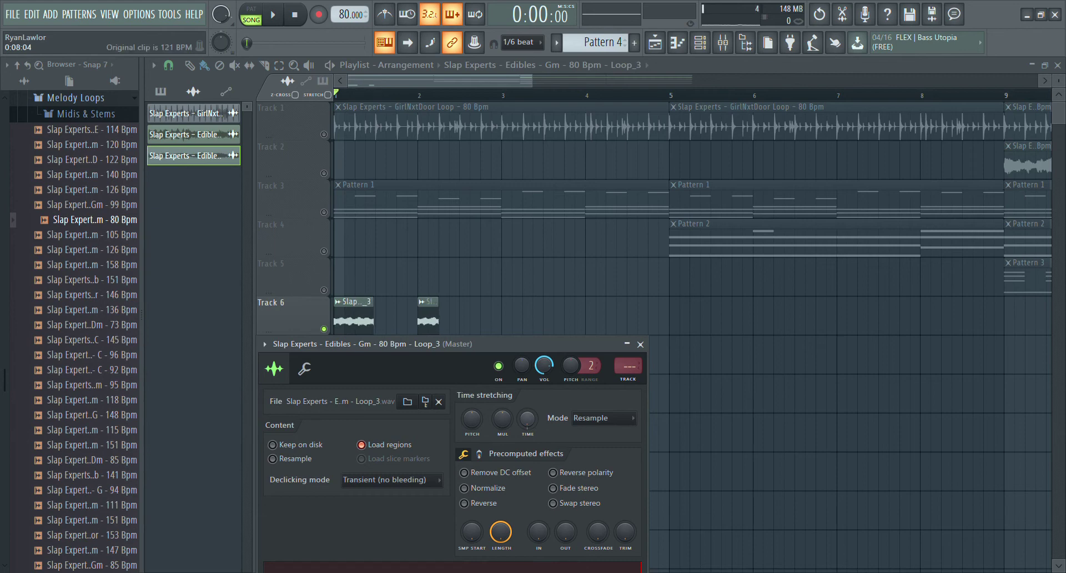
Step: Set the Loop_3 sample's time stretch to one bar (1:00:00) and delete its clip at bar 2 of Track 6
drag(528, 405, 527, 395)
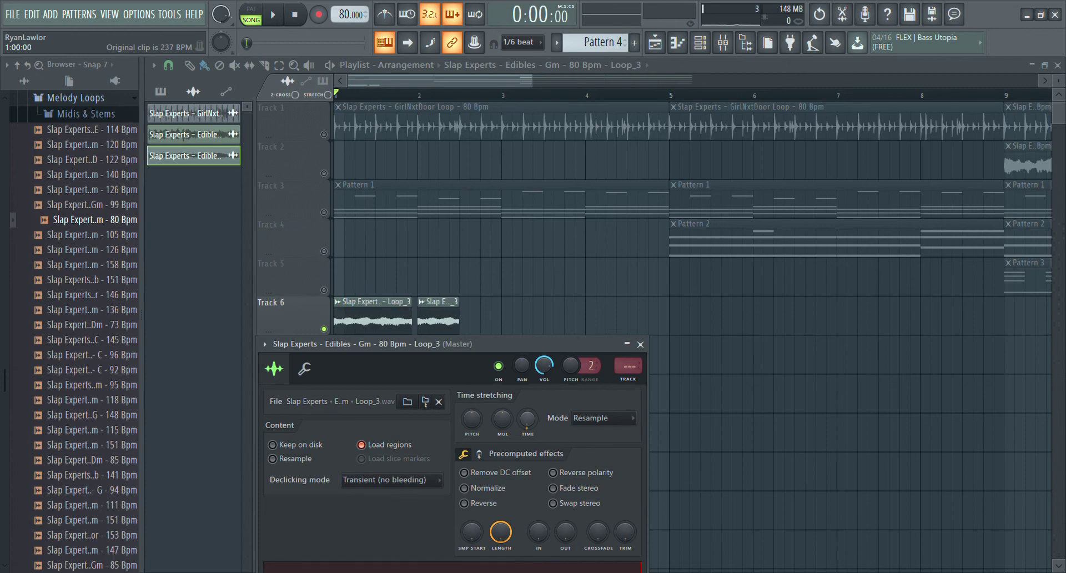
drag(527, 396, 527, 394)
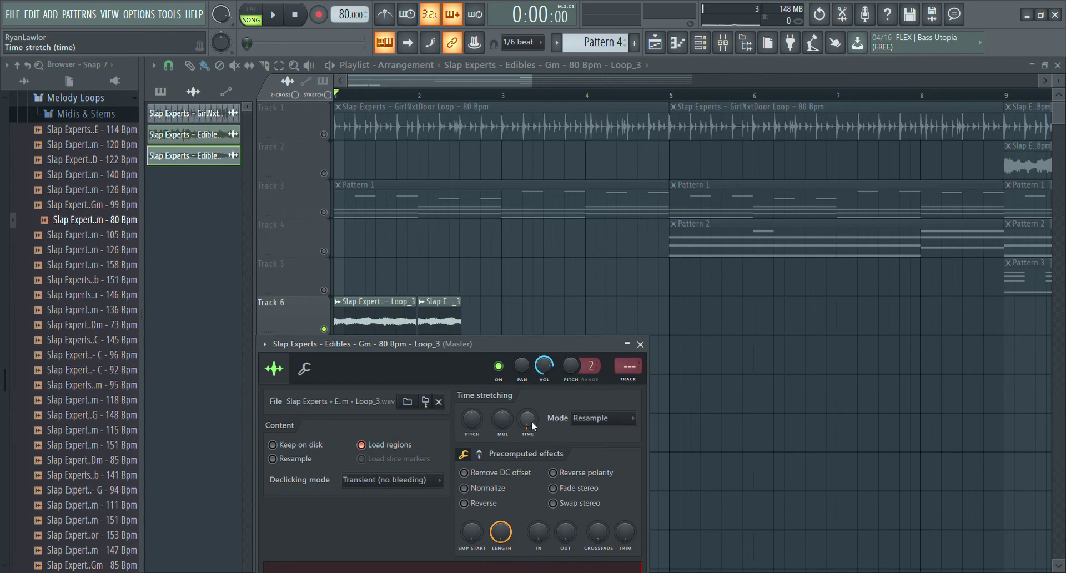
right_click(435, 322)
Step: Select bar 1 of the arrangement, duplicate it three times to fill bars 2 to 4, and audition the playlist
drag(438, 330, 333, 297)
drag(418, 97, 337, 104)
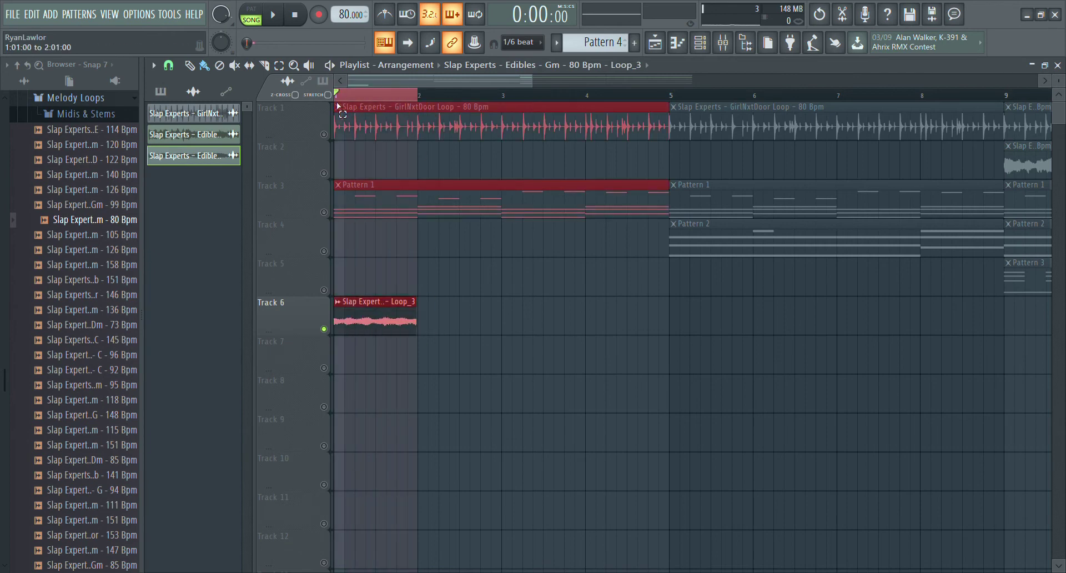
key(ctrl+b)
key(ctrl+b)
key(ctrl+b)
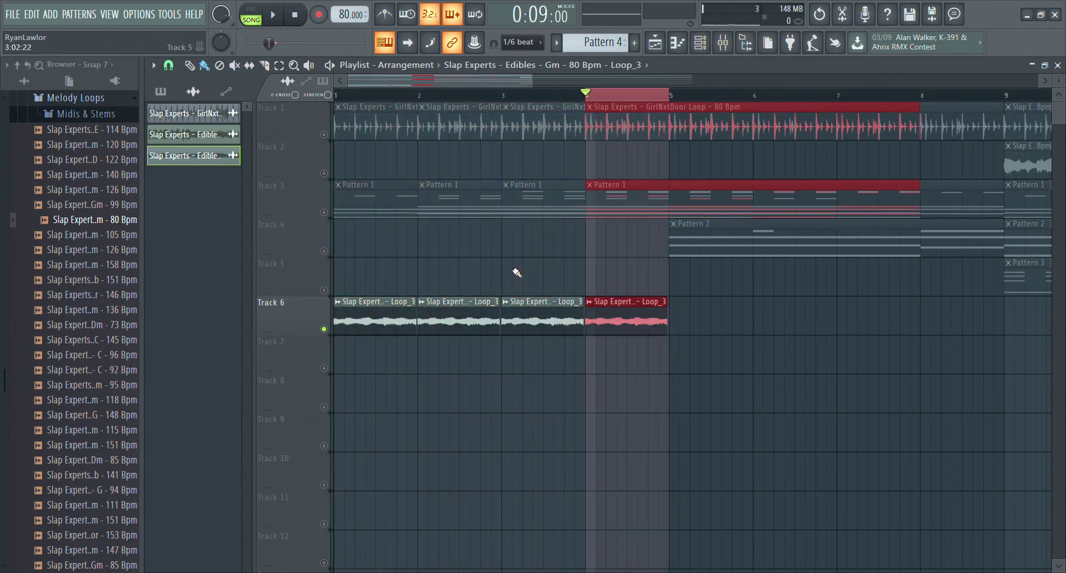
key(space)
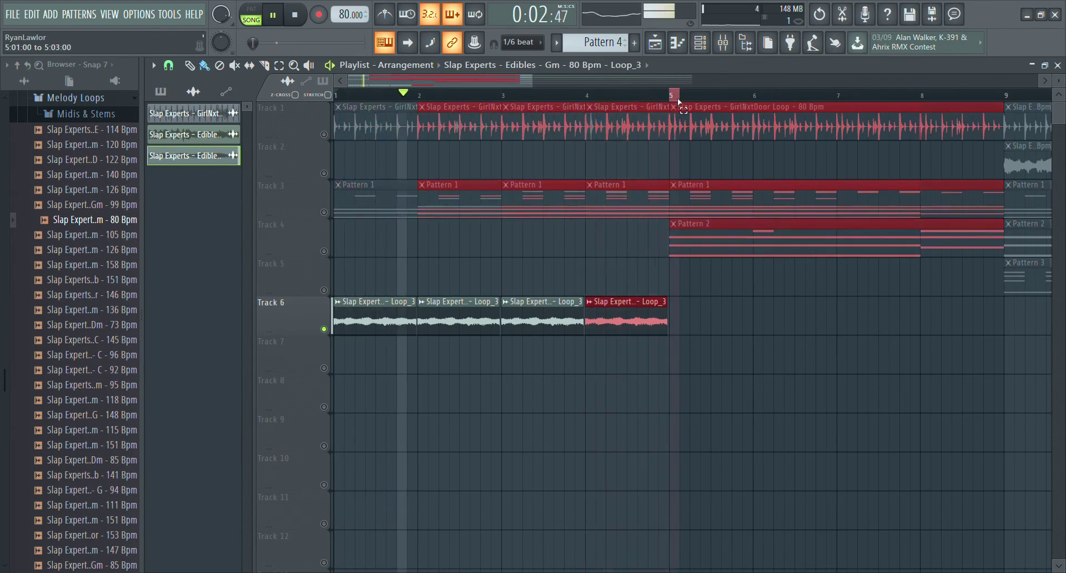
key(space)
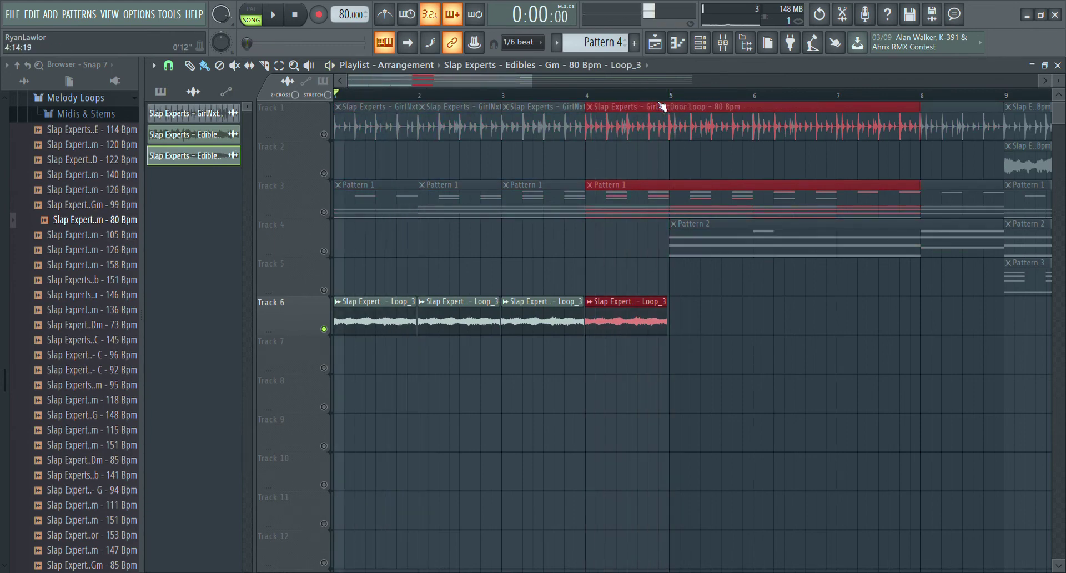
Step: Delete all four Loop_3 clips from Track 6 and restart playback
right_click(331, 328)
right_click(375, 327)
right_click(459, 319)
right_click(543, 311)
key(space)
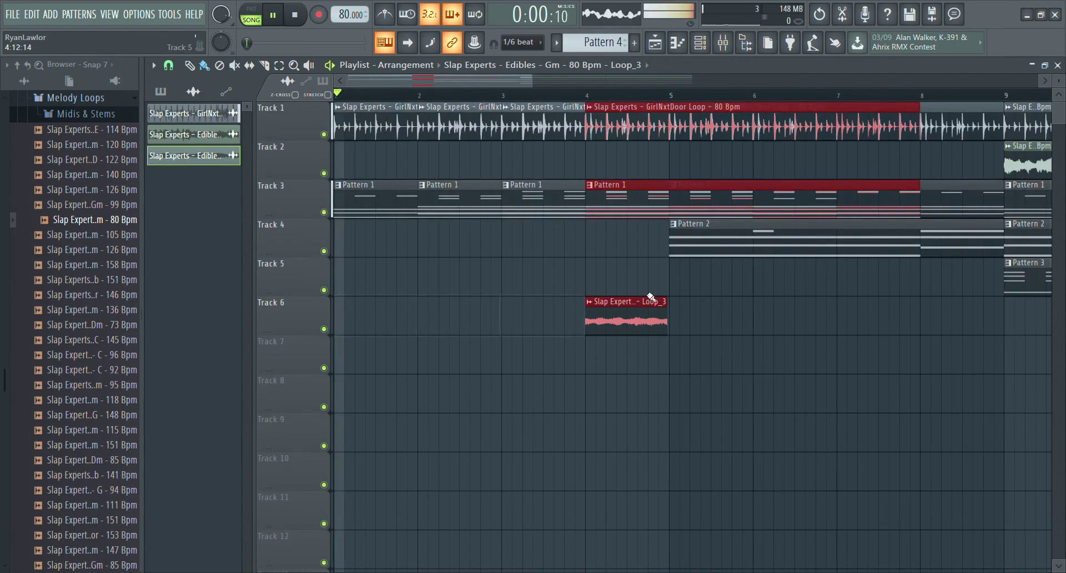
right_click(628, 316)
Step: Remove the Edibles melody clip that starts at bar 9 of Track 2
scroll(480, 99, down, 2)
scroll(481, 101, down, 3)
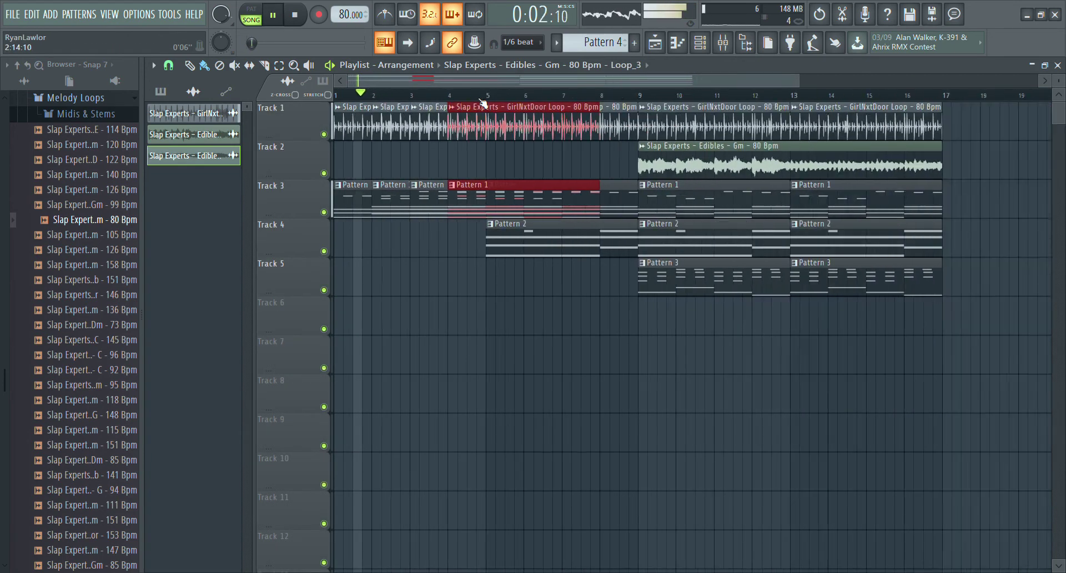
right_click(581, 169)
key(ctrl+z)
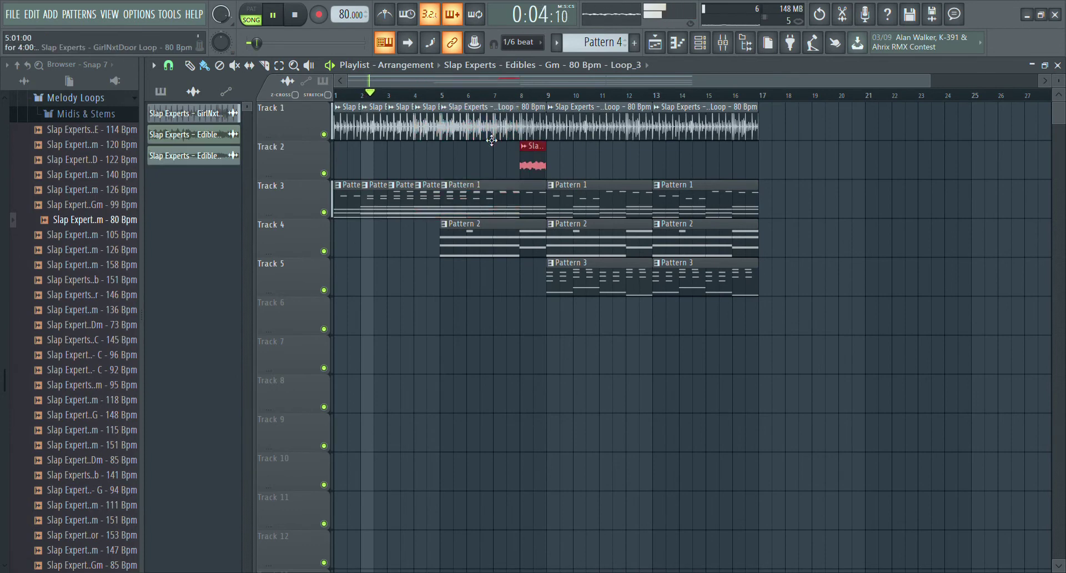
Step: Clear the overlapping GirlNxtDoor clips from Track 1 and leave a single four-bar clip at bar 1
right_click(475, 119)
right_click(481, 127)
right_click(564, 126)
right_click(675, 126)
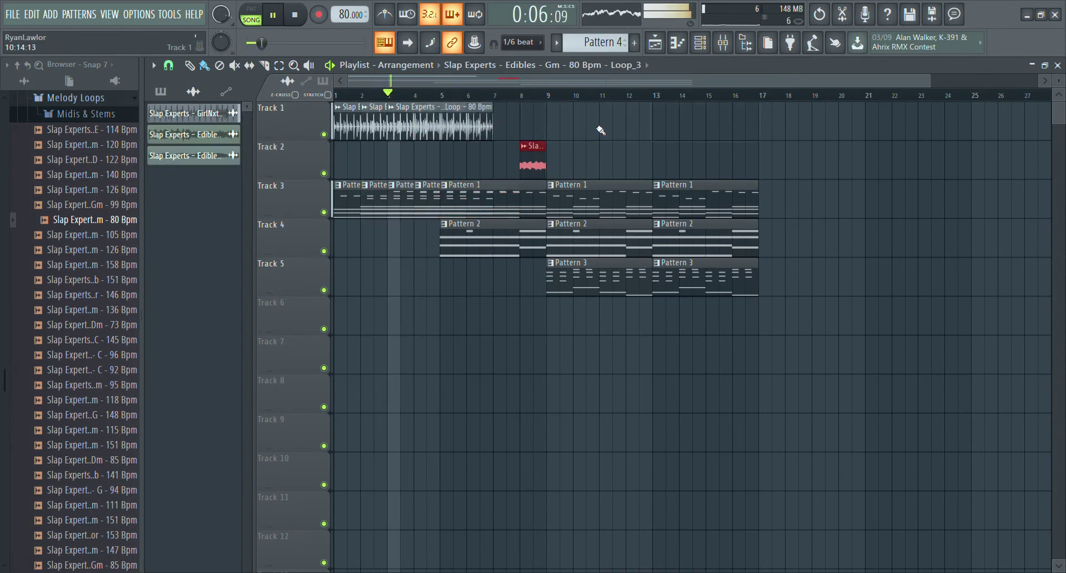
right_click(473, 125)
drag(425, 129, 395, 126)
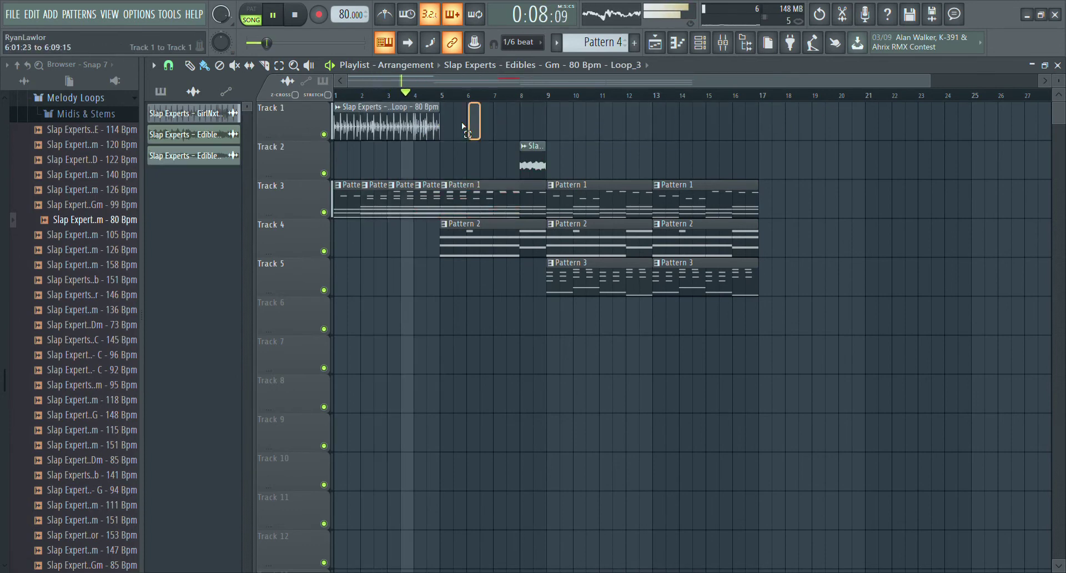
Step: Repeat the four-bar GirlNxtDoor clip along Track 1 so the drums fill bars 1 to 16
key(ctrl+b)
key(ctrl+b)
key(ctrl+b)
right_click(395, 126)
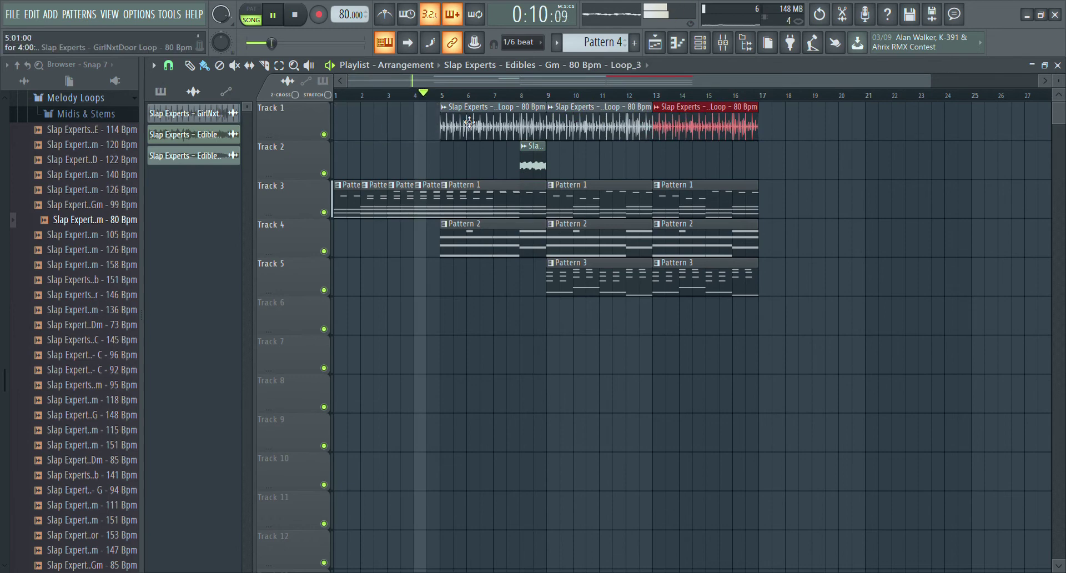
click(494, 121)
click(569, 118)
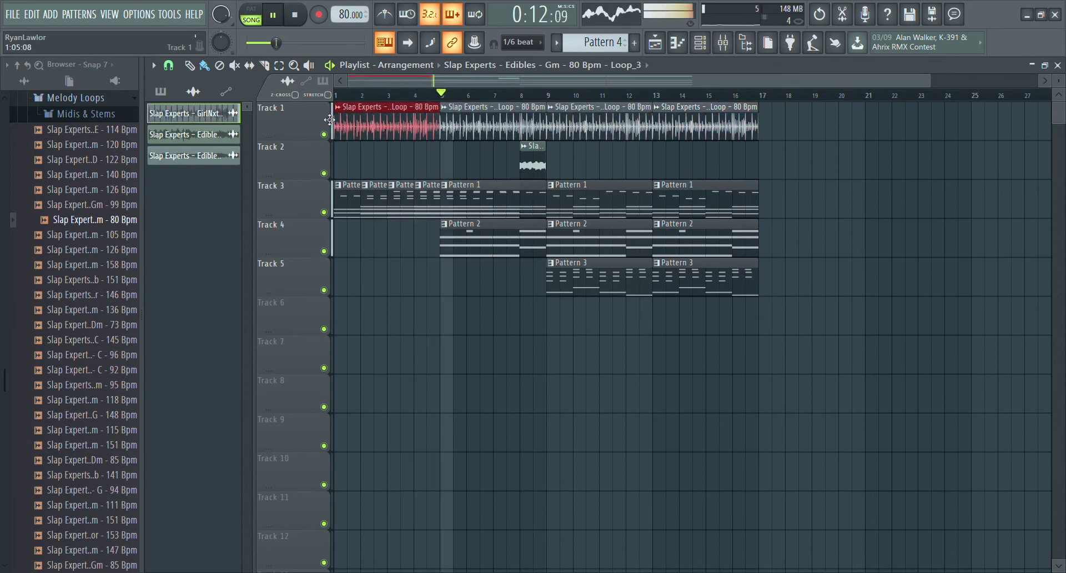
Step: Delete the leftover Loop_3 clip at bar 8 of Track 2
scroll(427, 96, up, 3)
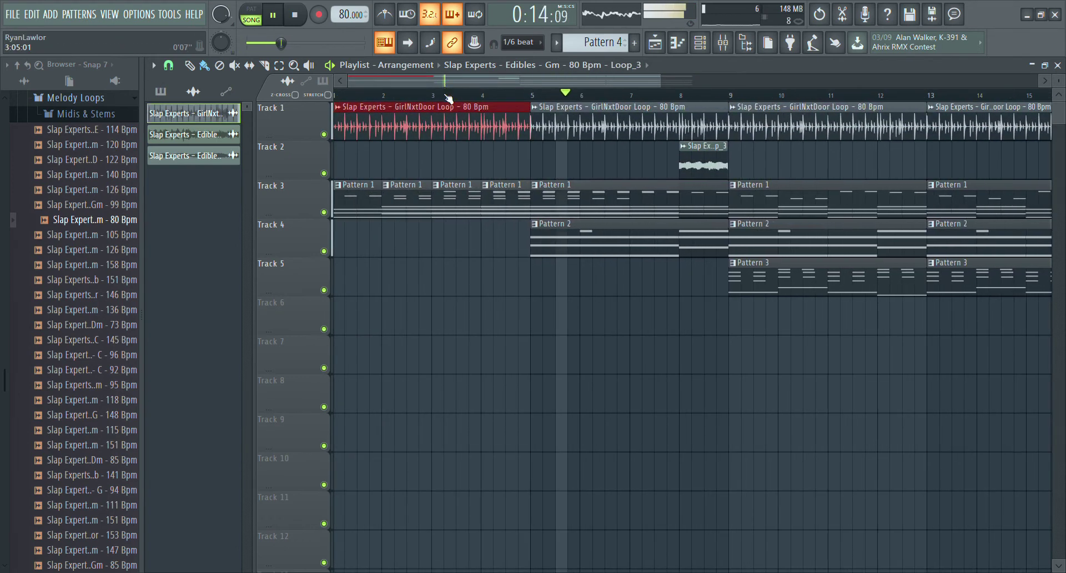
scroll(449, 98, down, 2)
right_click(581, 160)
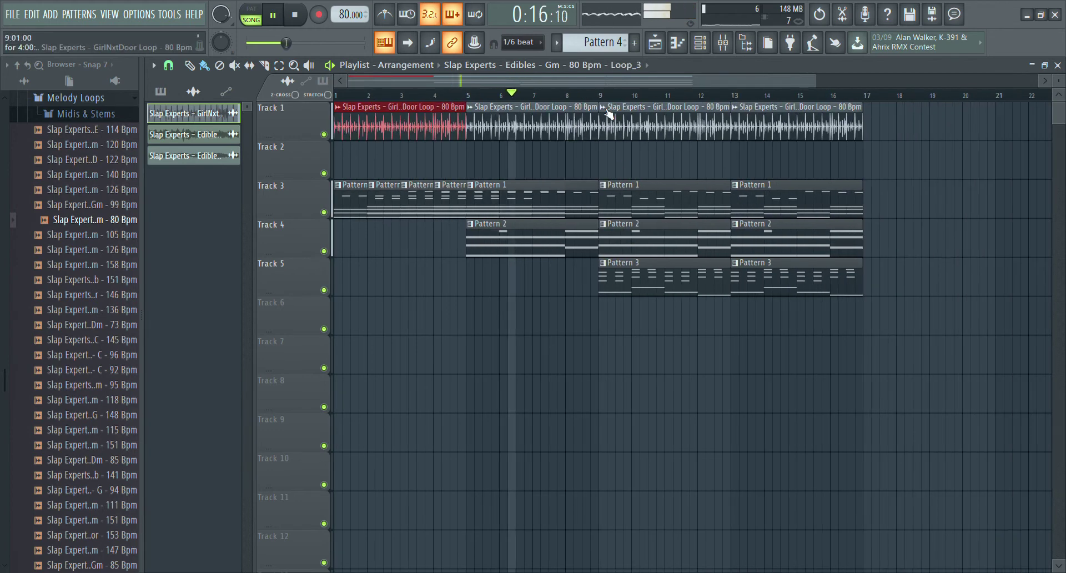
scroll(638, 119, down, 2)
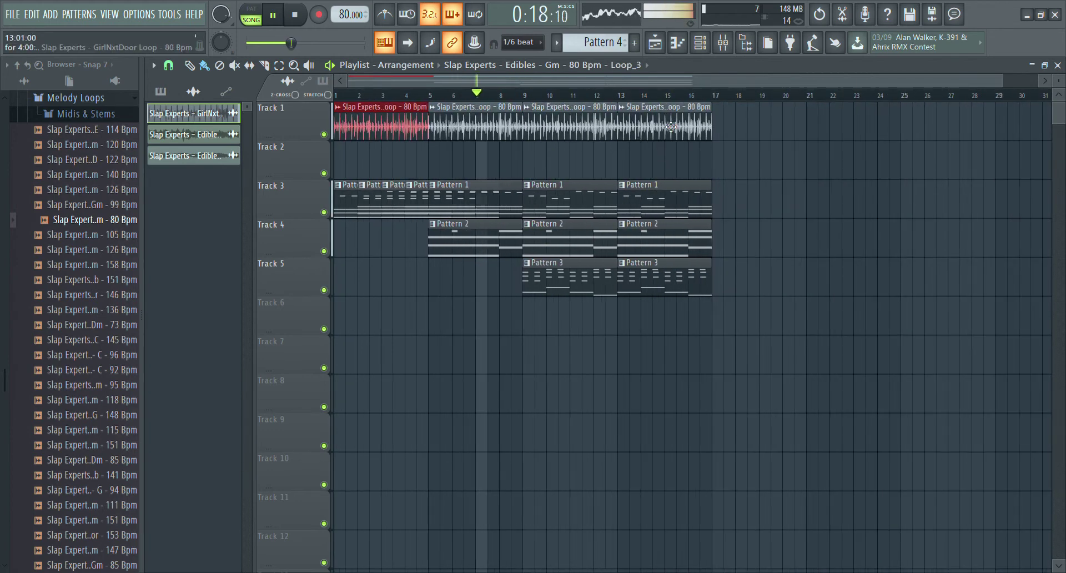
scroll(580, 94, up, 3)
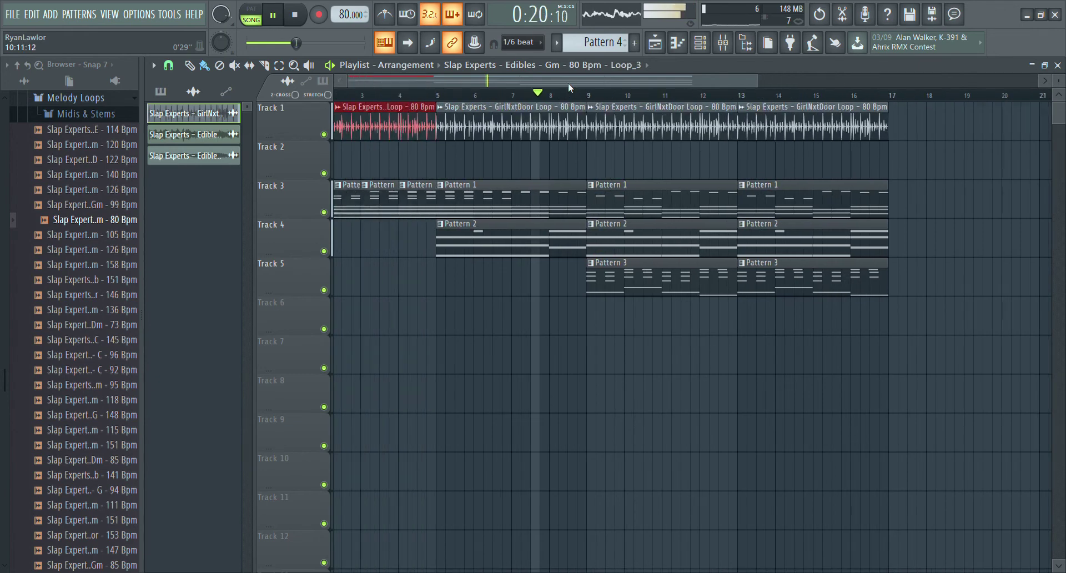
scroll(593, 100, down, 2)
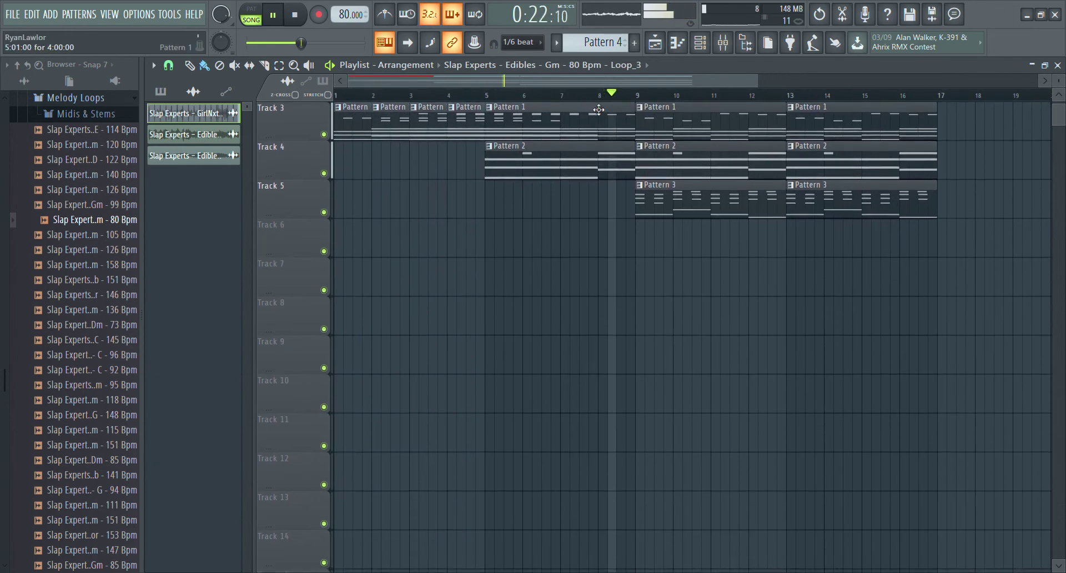
Step: Make Dance Piano the active channel in the channel rack and return to the playlist
click(698, 51)
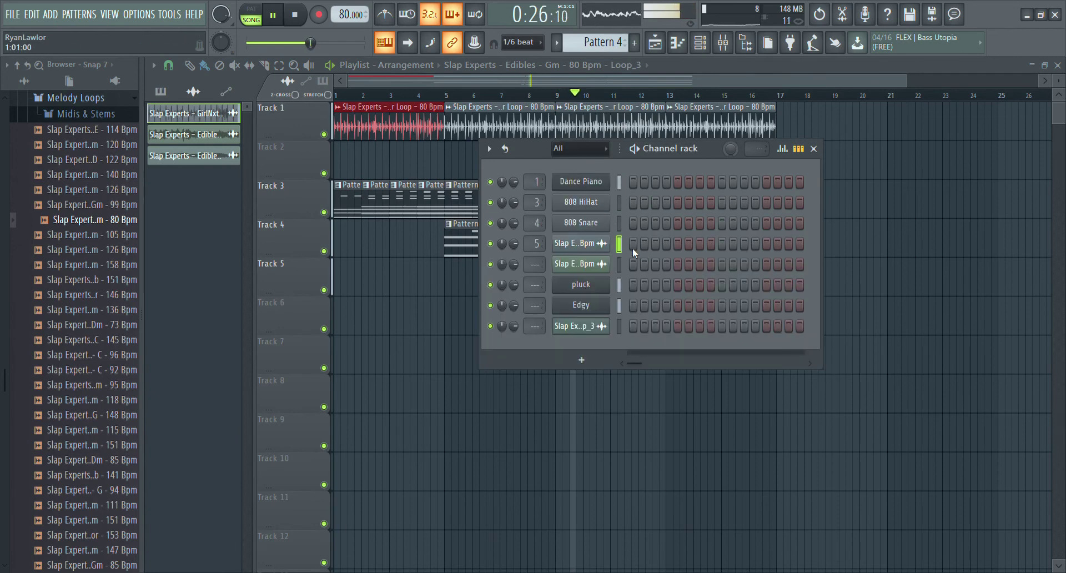
click(618, 181)
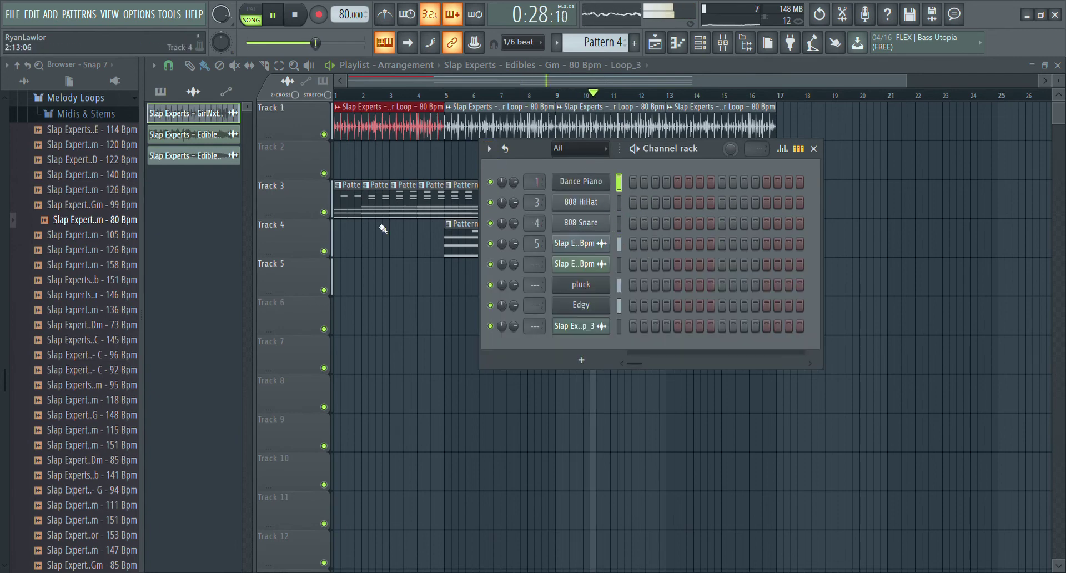
scroll(527, 80, up, 3)
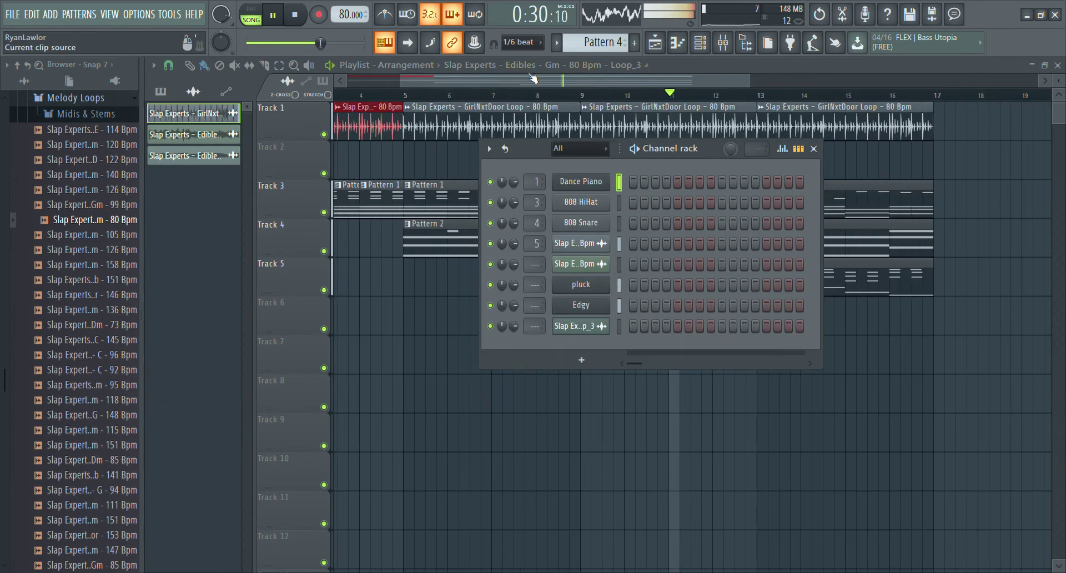
click(503, 78)
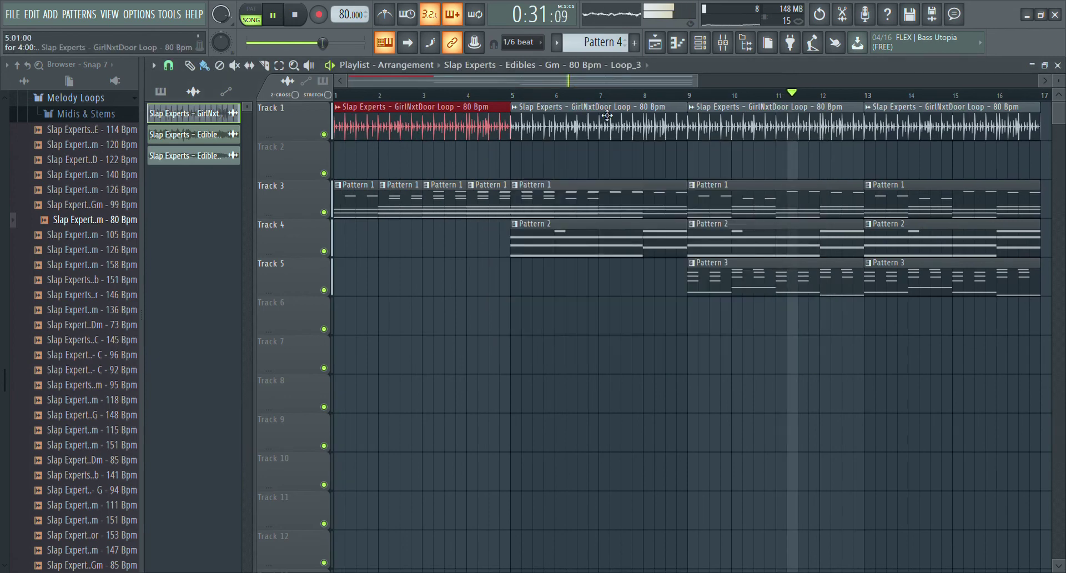
Step: Solo Track 1, try Dance Piano notes over the drums, stop playback and turn all tracks back on
click(324, 135)
right_click(324, 134)
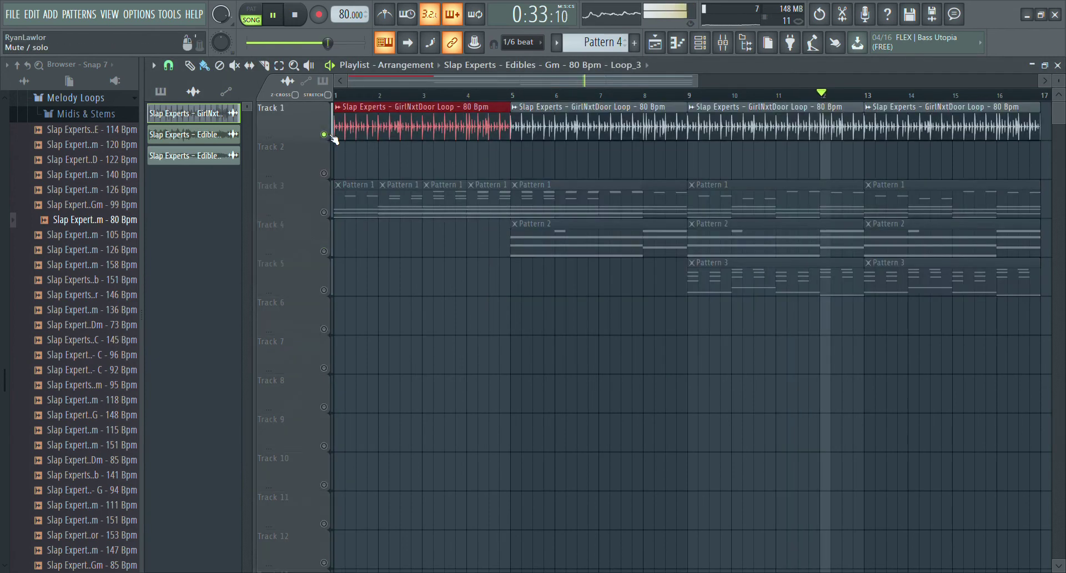
click(700, 42)
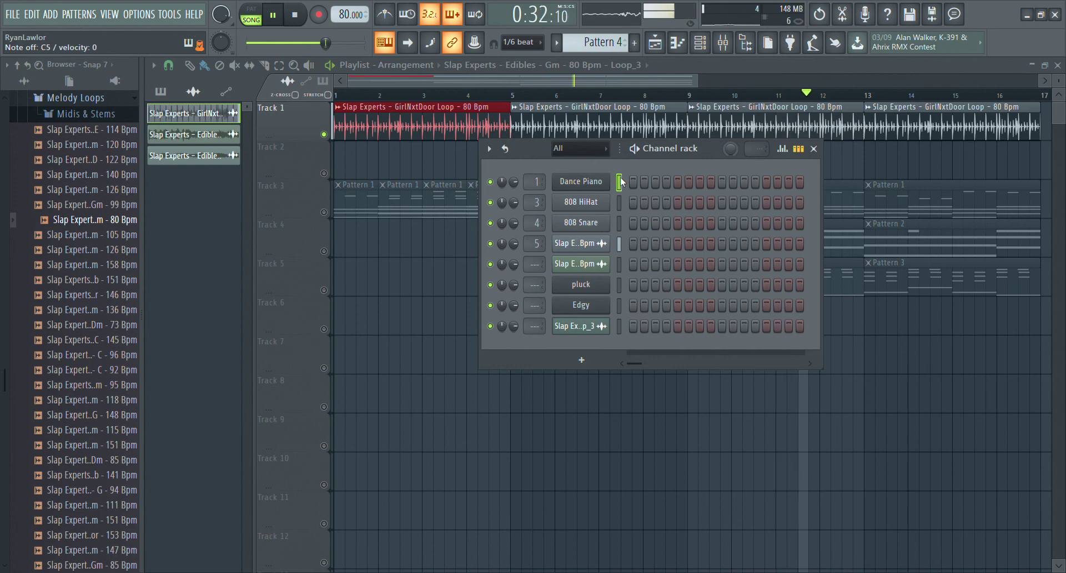
key(space)
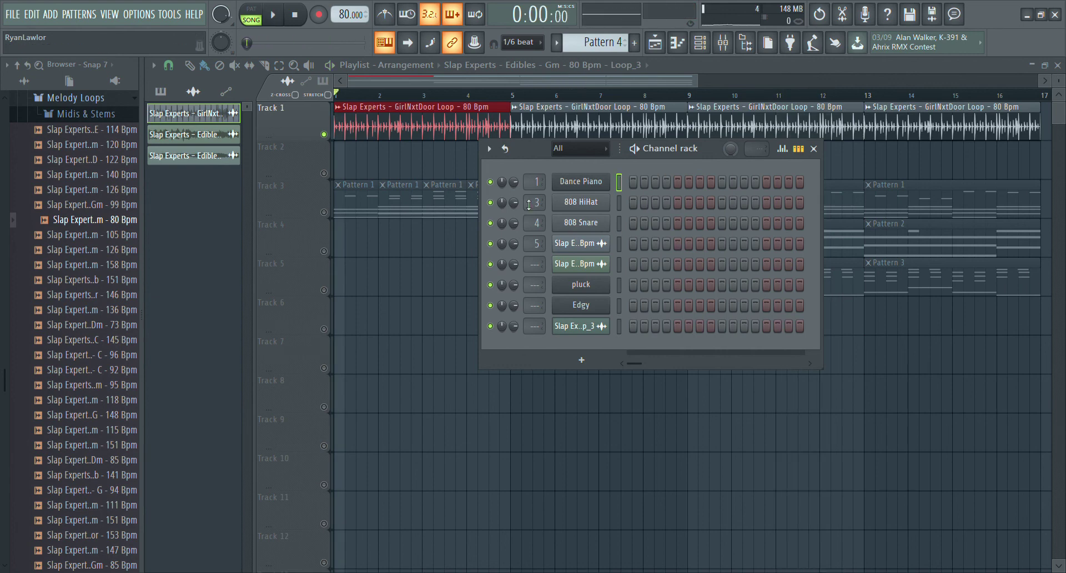
right_click(324, 173)
right_click(324, 174)
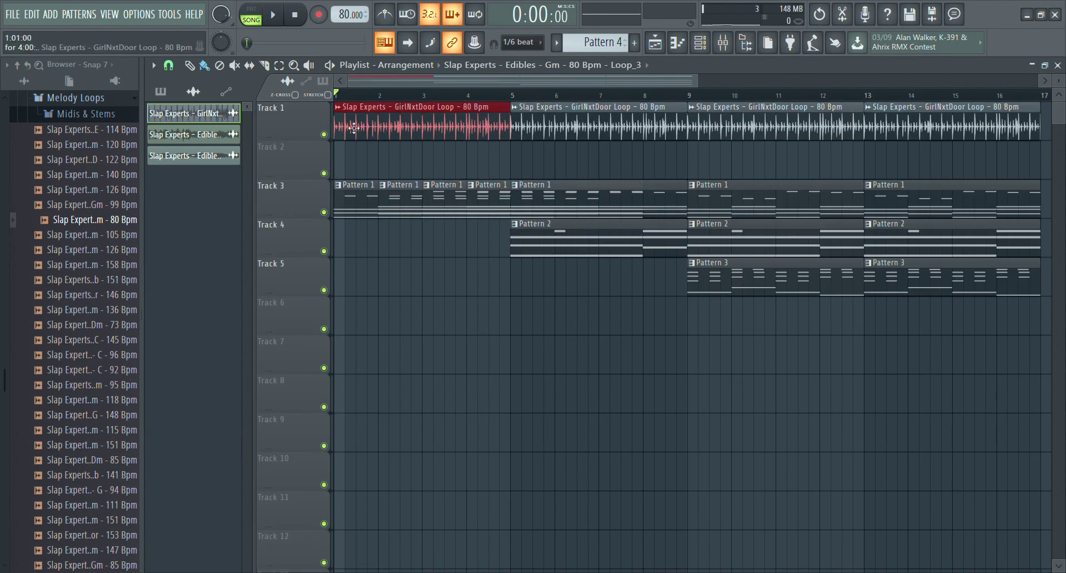
Step: Select bars 1 to 16 of the arrangement and play them from the start
drag(336, 99, 956, 127)
key(space)
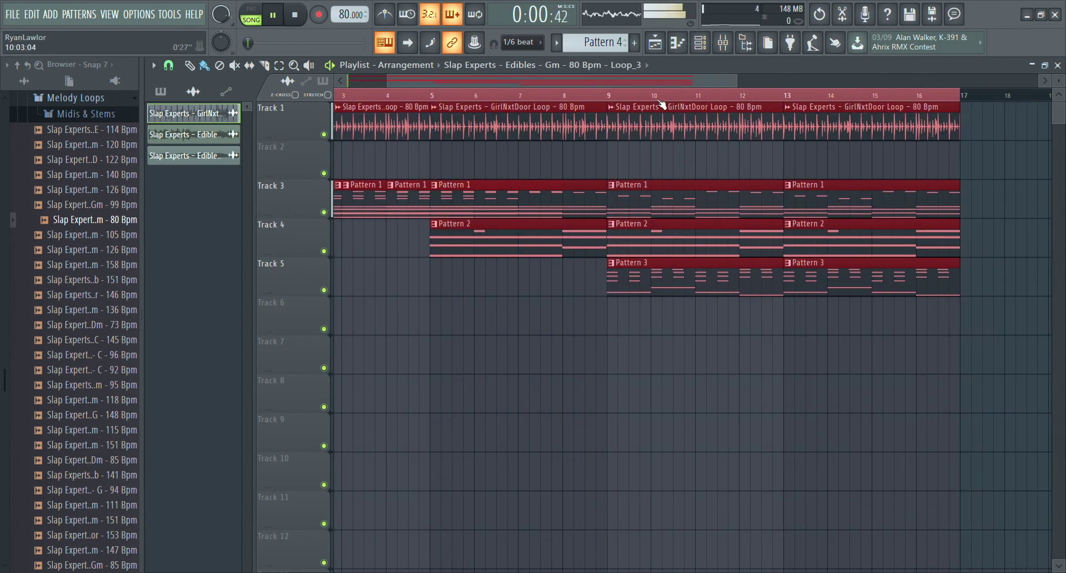
scroll(619, 115, down, 2)
scroll(620, 113, down, 4)
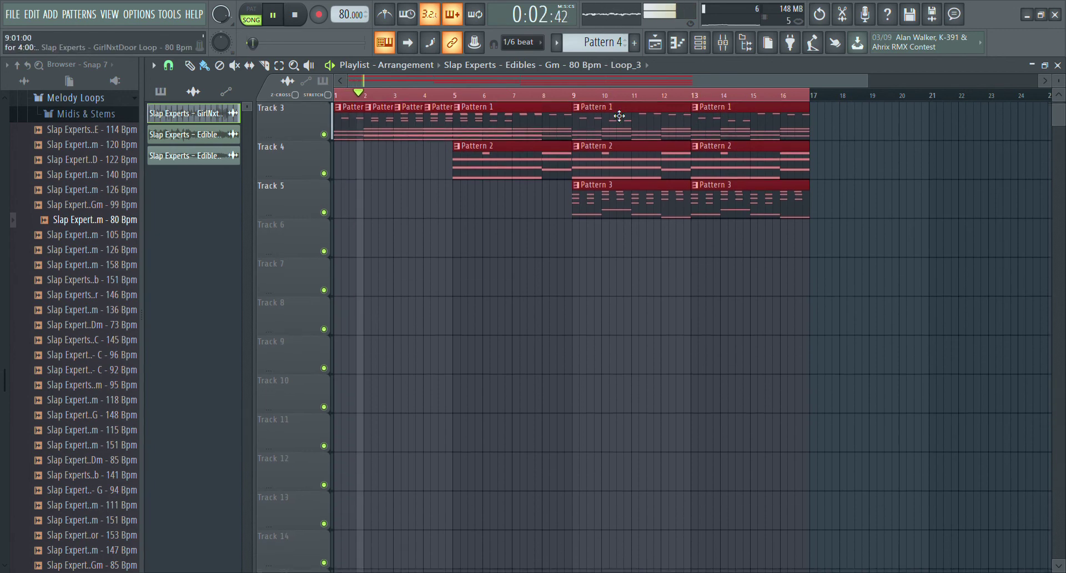
scroll(609, 96, down, 2)
scroll(638, 161, up, 4)
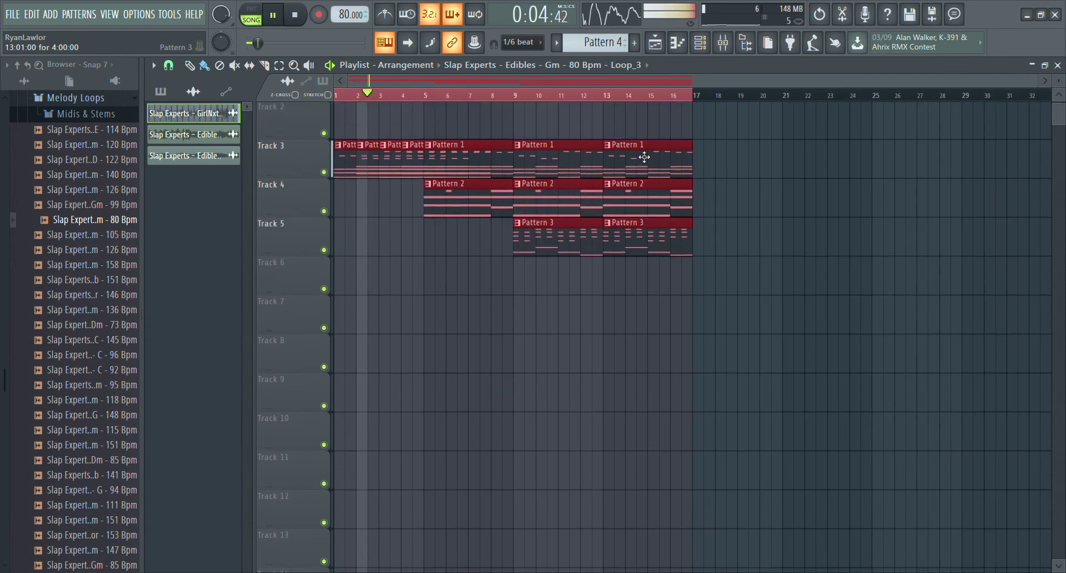
Step: Look through the browser's folders and the list of sample packs while the arrangement plays
click(102, 102)
scroll(114, 207, up, 15)
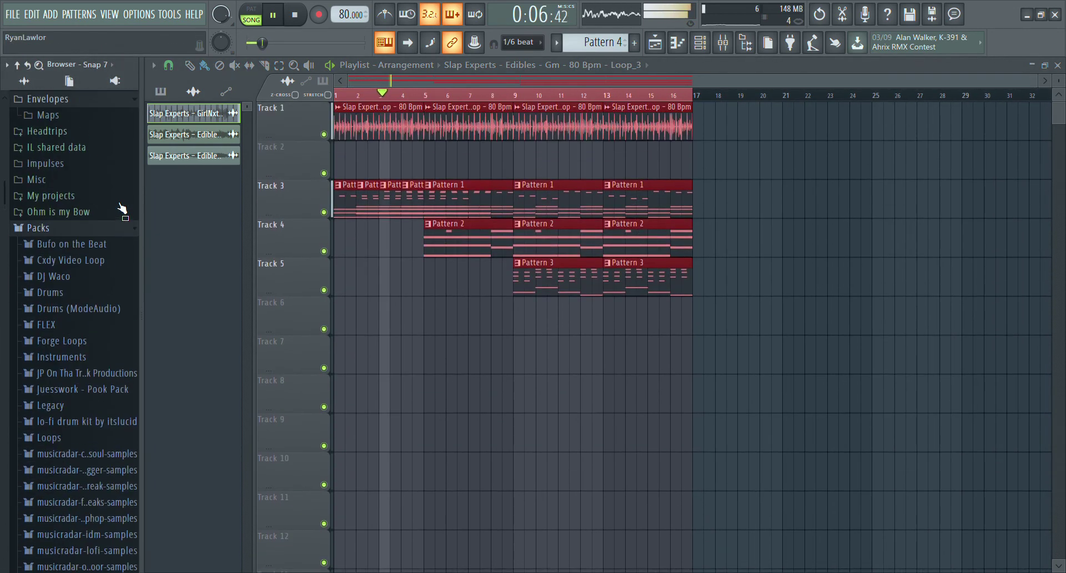
click(81, 409)
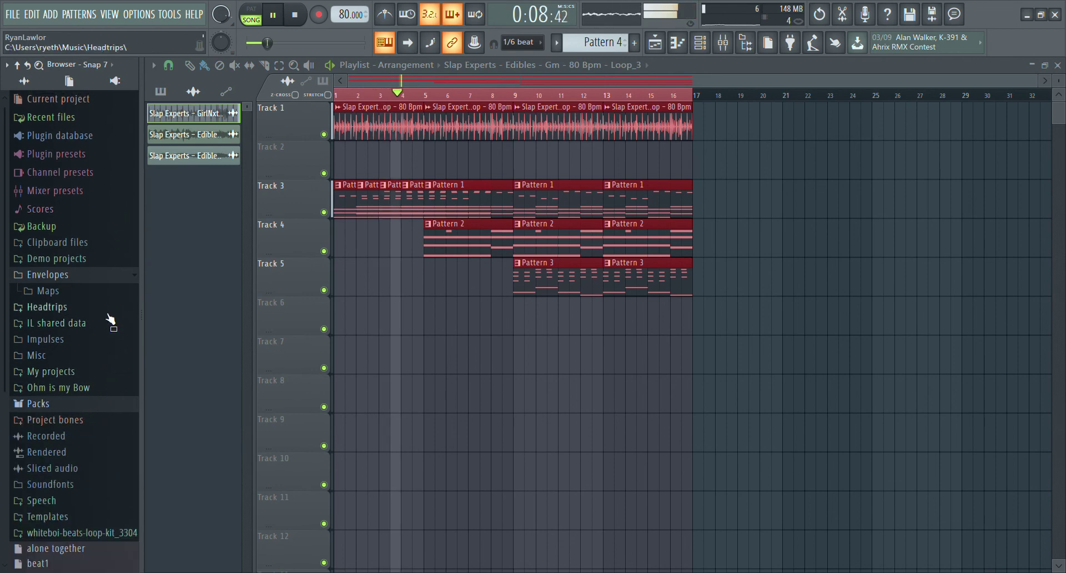
scroll(107, 311, down, 4)
scroll(105, 314, up, 3)
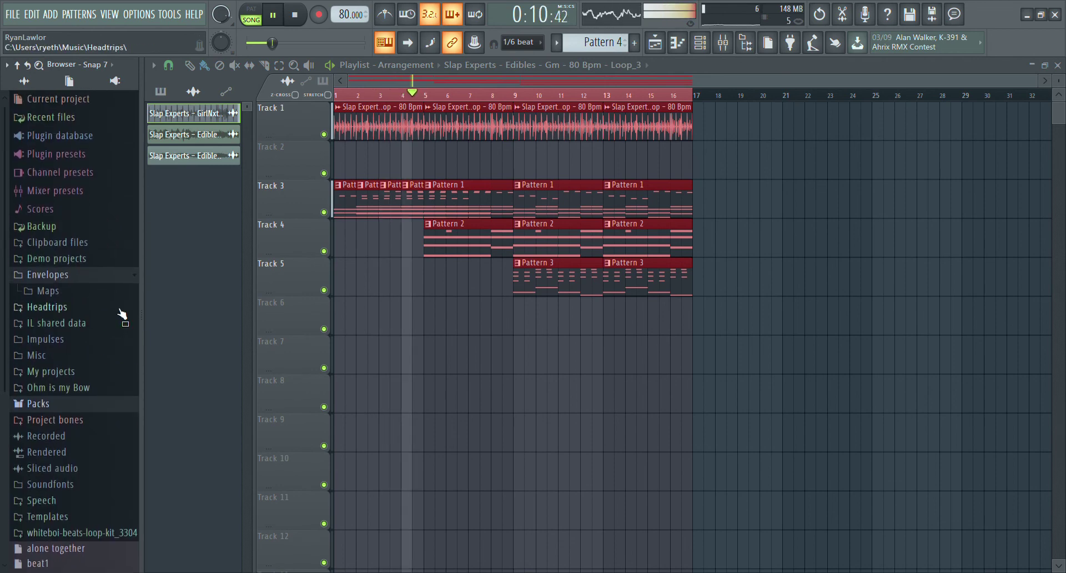
click(118, 404)
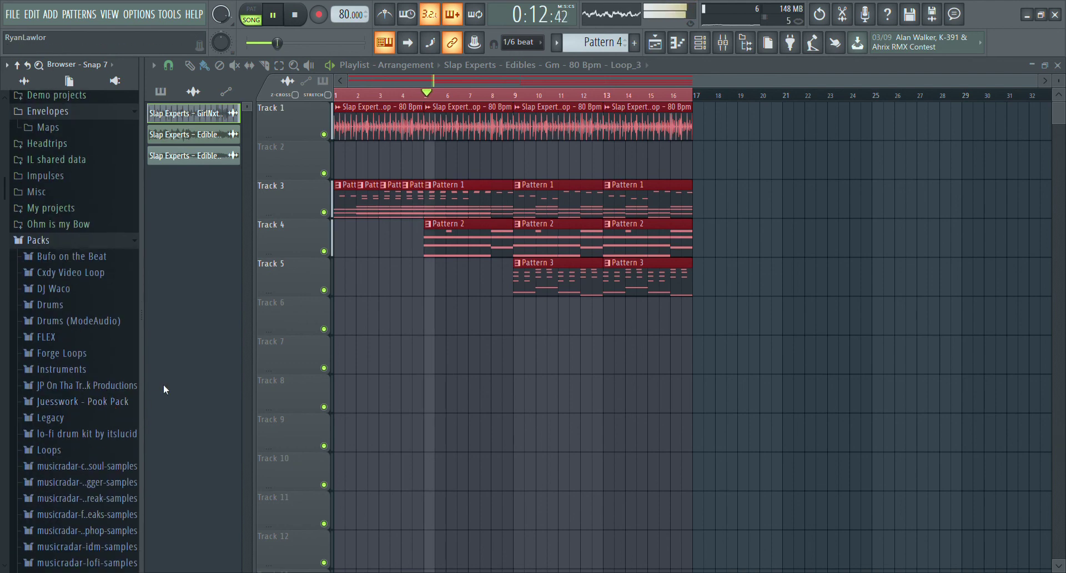
scroll(127, 378, down, 6)
scroll(111, 394, up, 7)
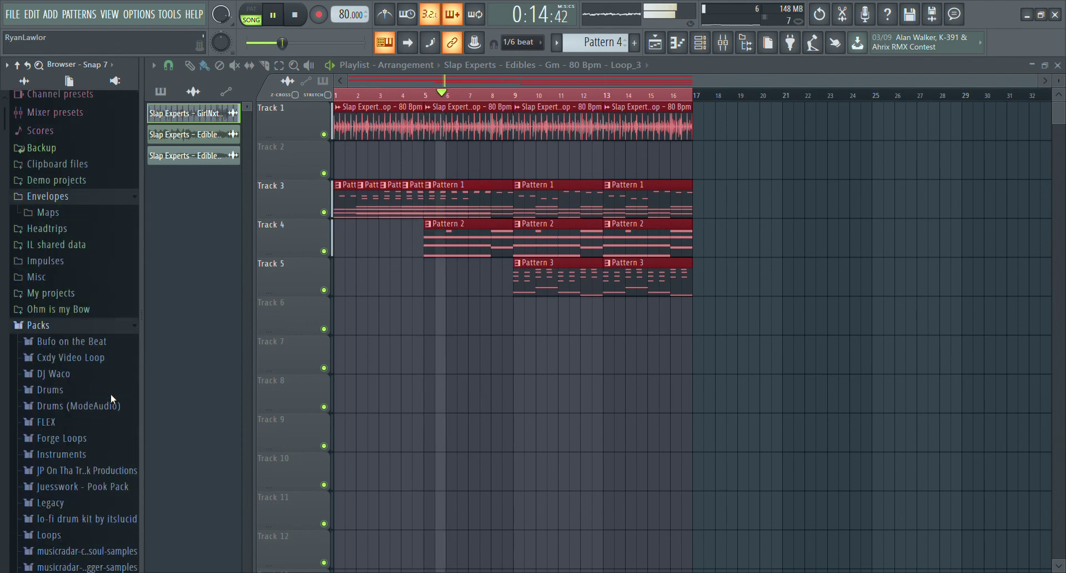
scroll(114, 401, up, 2)
scroll(553, 80, up, 3)
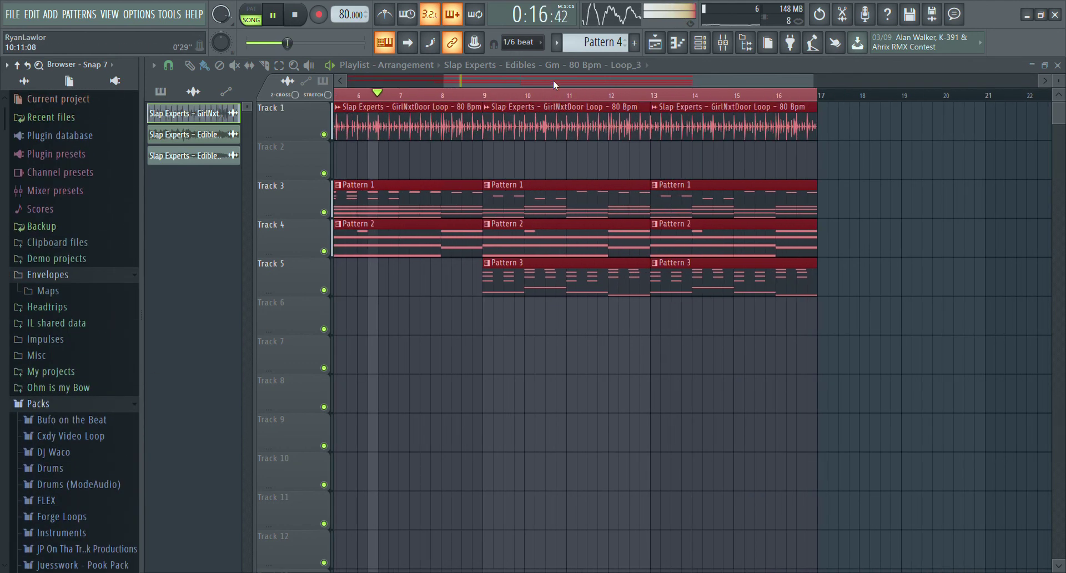
Step: Look through the Juesswork - Pook Pack, including its Bonus and More Drums folders, for sounds to add
scroll(553, 80, down, 3)
scroll(91, 455, down, 2)
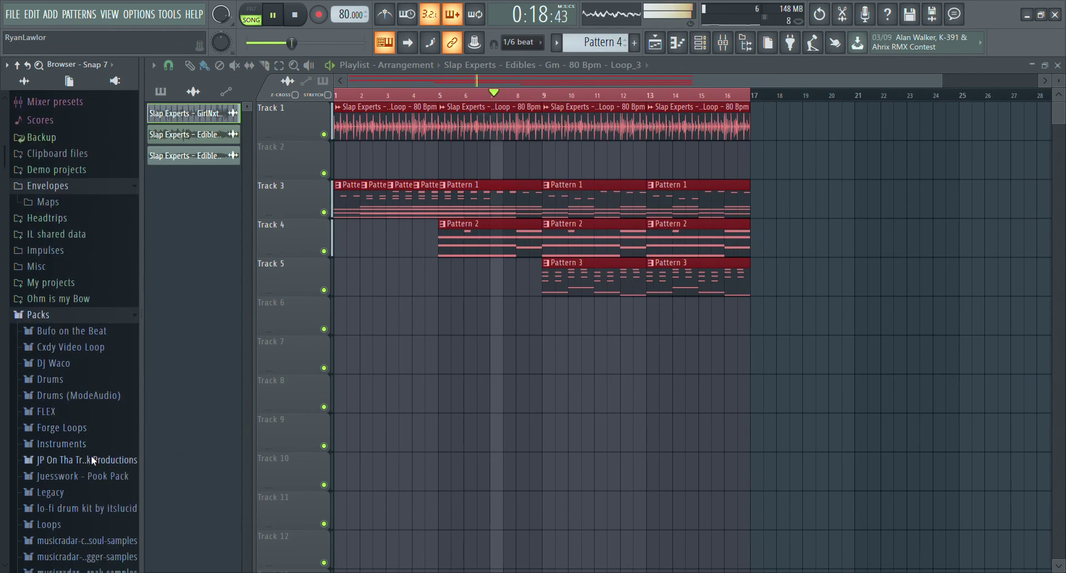
click(83, 475)
scroll(105, 455, down, 3)
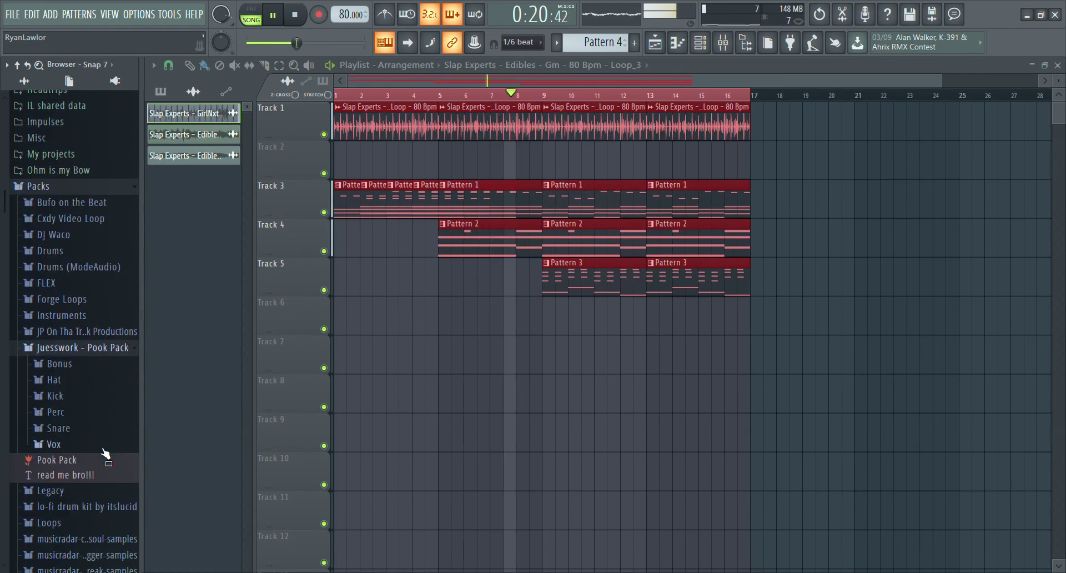
click(87, 366)
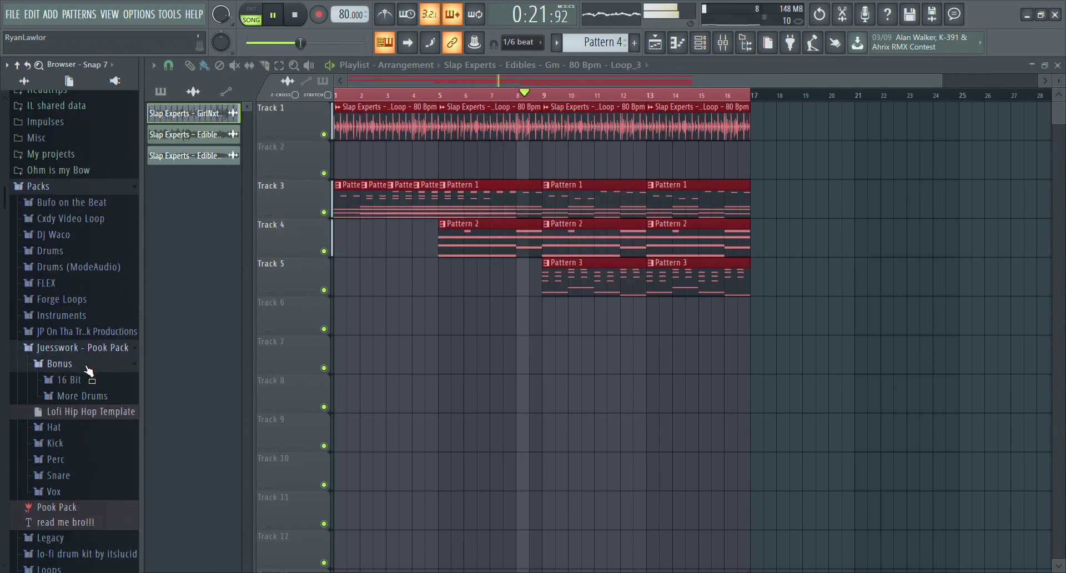
click(102, 398)
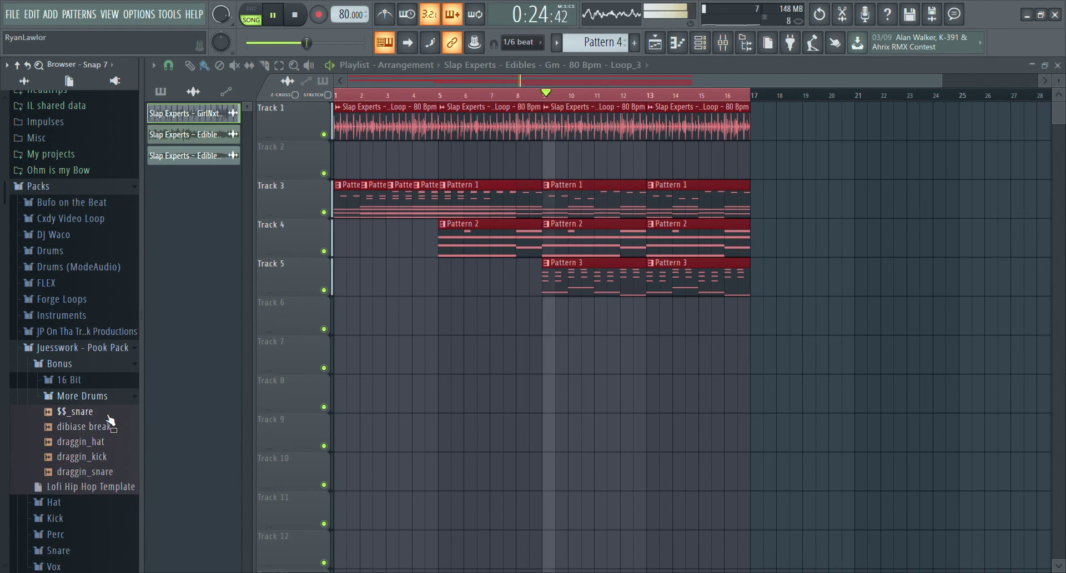
click(93, 396)
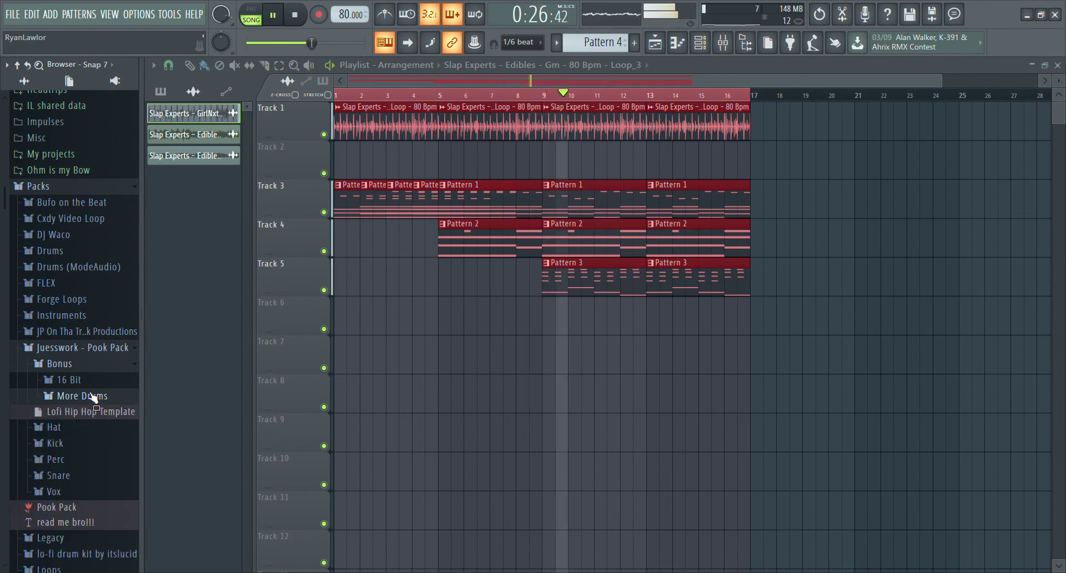
click(102, 353)
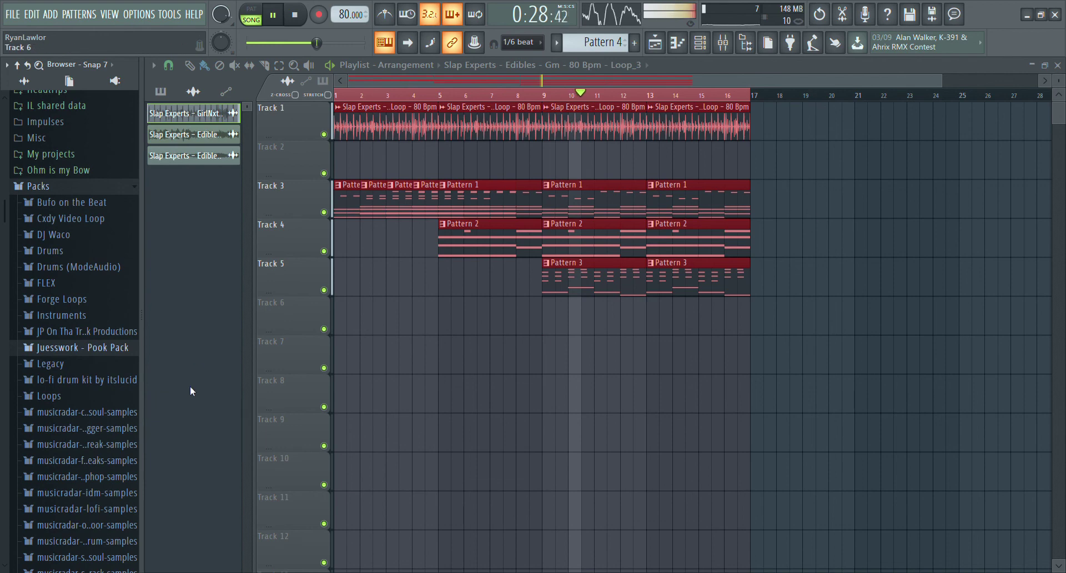
Step: Examine the lo-fi drum kit's kick folder and the Loops pack for usable sounds, closing both packs again
scroll(88, 397, down, 4)
scroll(87, 314, up, 2)
click(100, 290)
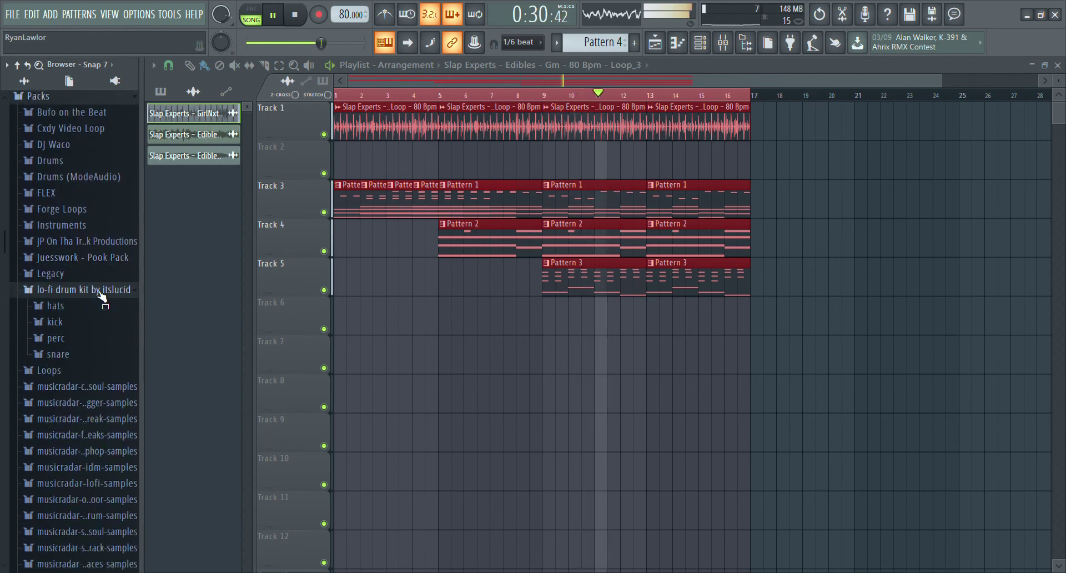
click(91, 330)
click(93, 329)
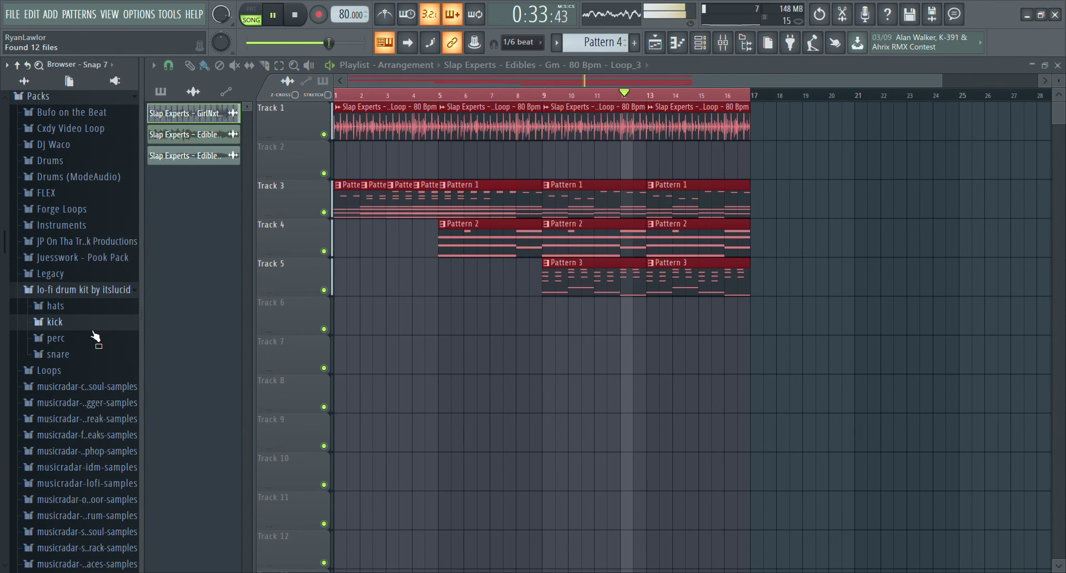
click(88, 369)
scroll(107, 356, down, 3)
scroll(100, 377, up, 6)
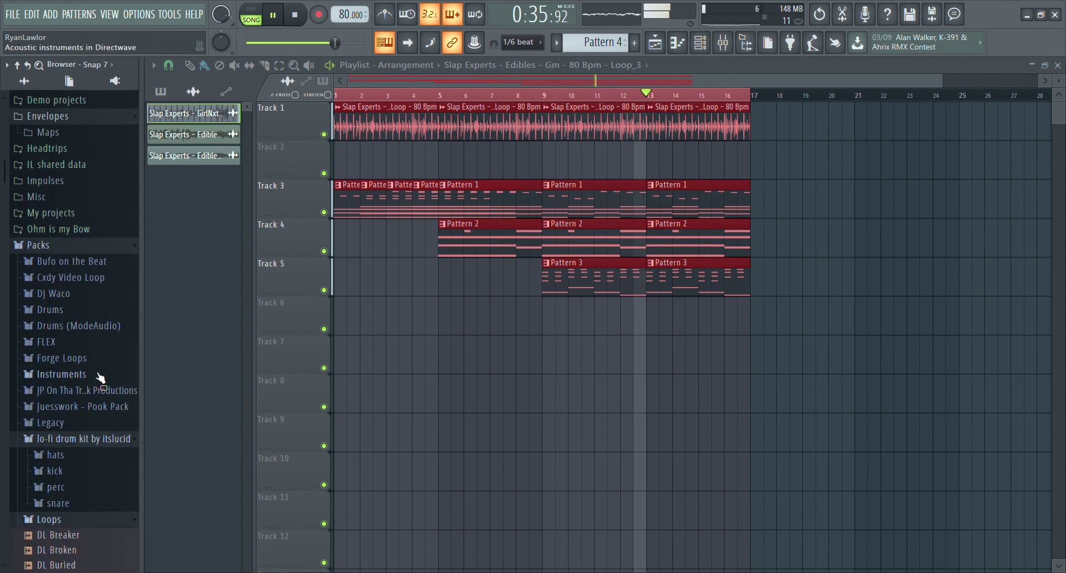
click(86, 519)
click(97, 439)
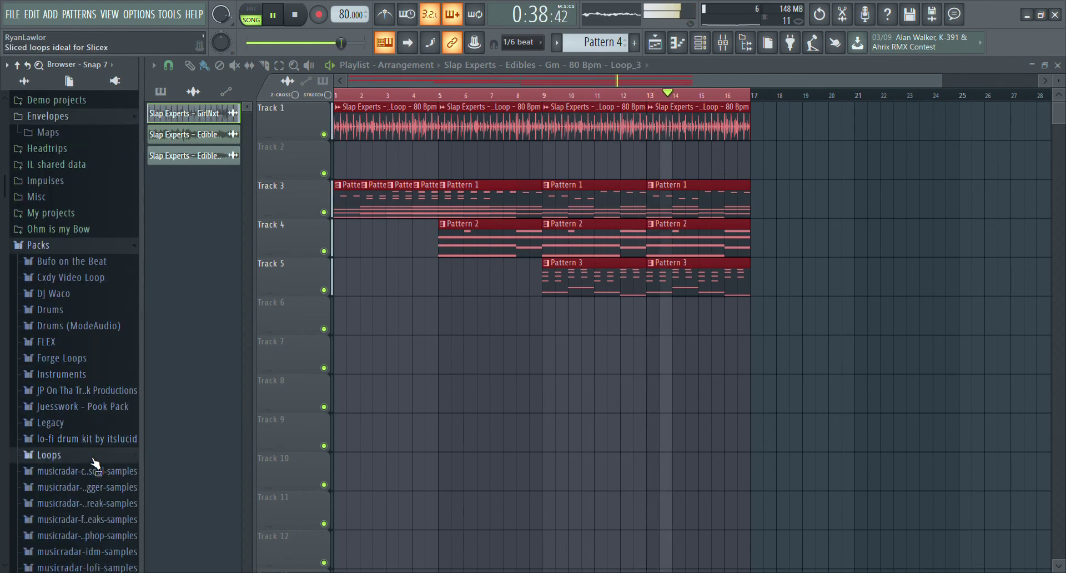
Step: Look over the remaining sample packs below Loops, return to the start of the browser list and stop playback
click(93, 454)
scroll(108, 427, down, 4)
scroll(107, 418, up, 2)
click(86, 344)
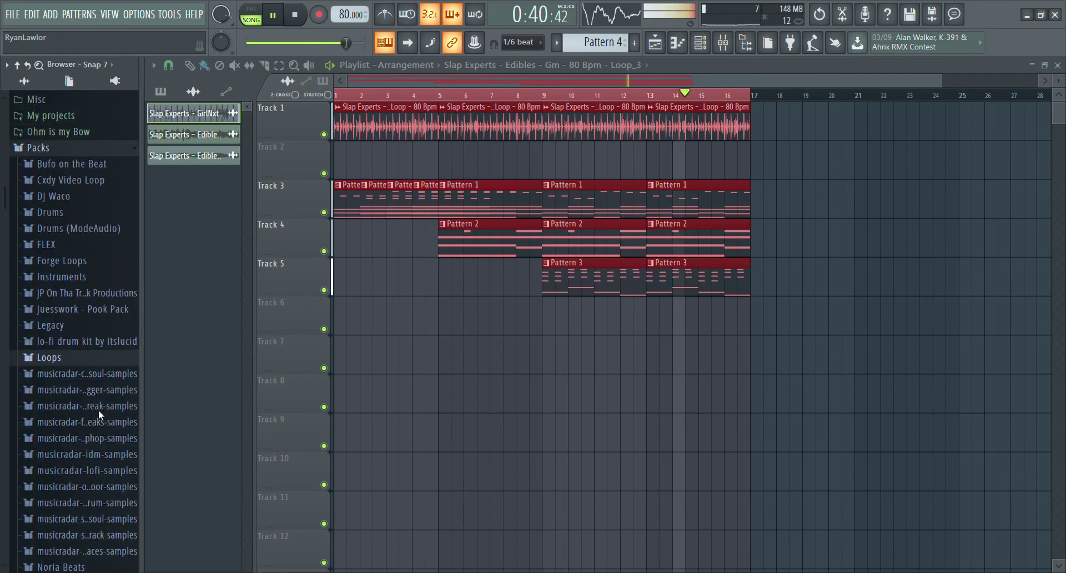
scroll(98, 409, up, 5)
click(297, 16)
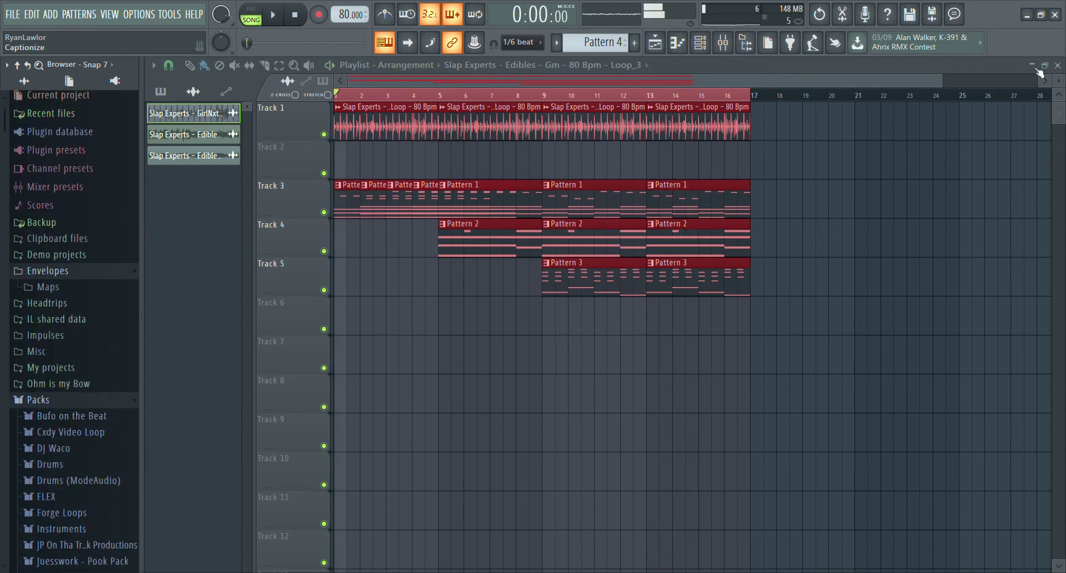